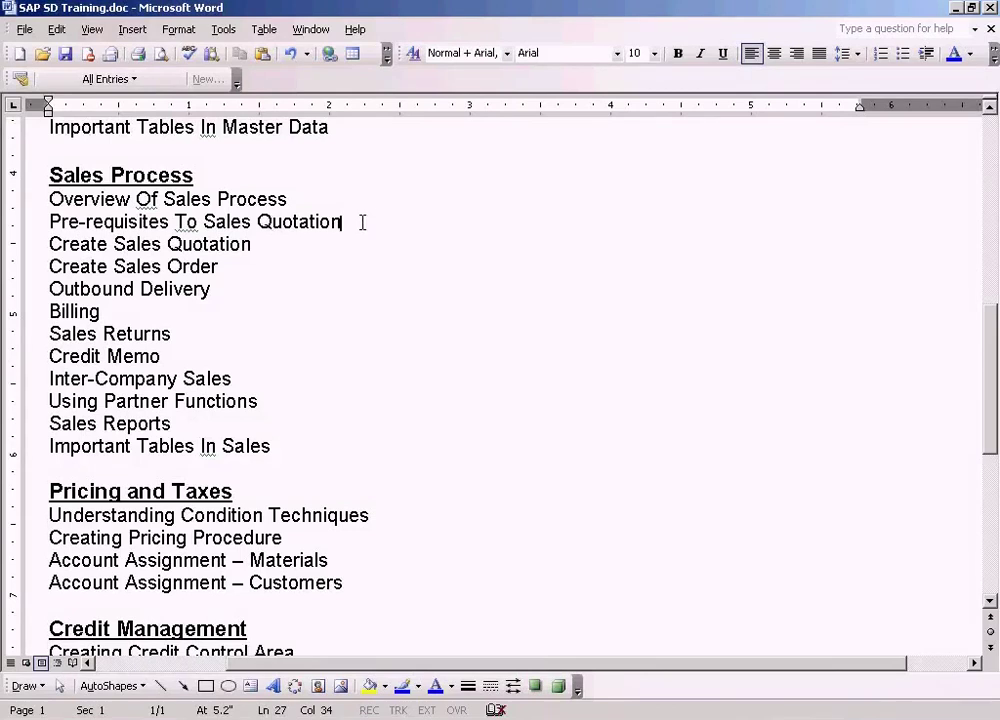
Step: Select the Pre-requisites To Sales Quotation line in the Word outline and list the open SAP windows
key(Home)
key(shift+Down)
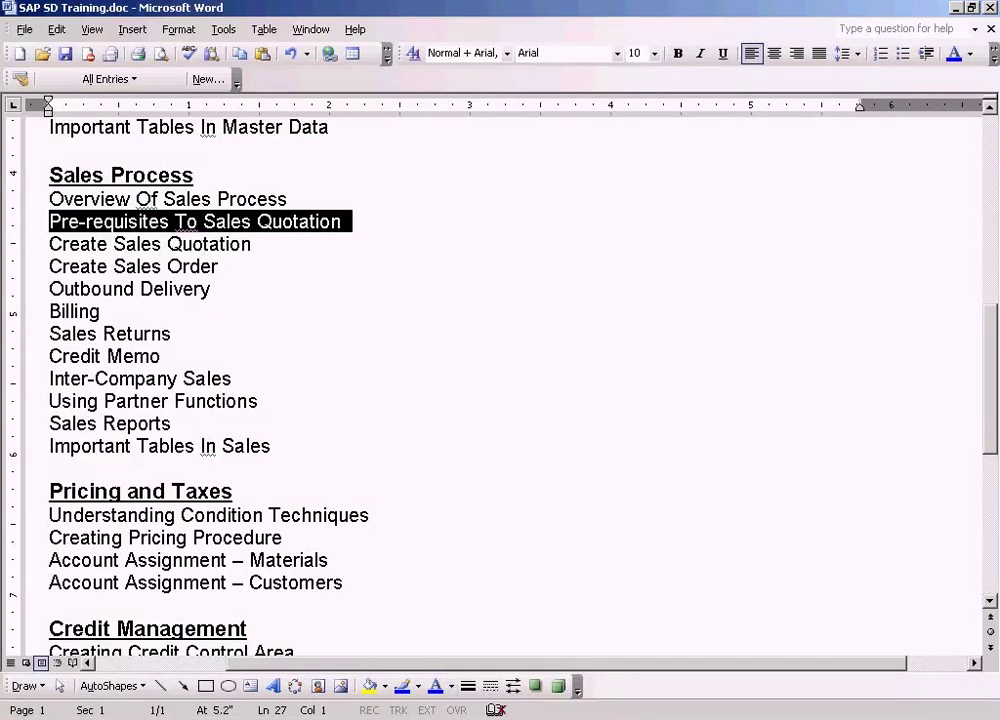
click(430, 719)
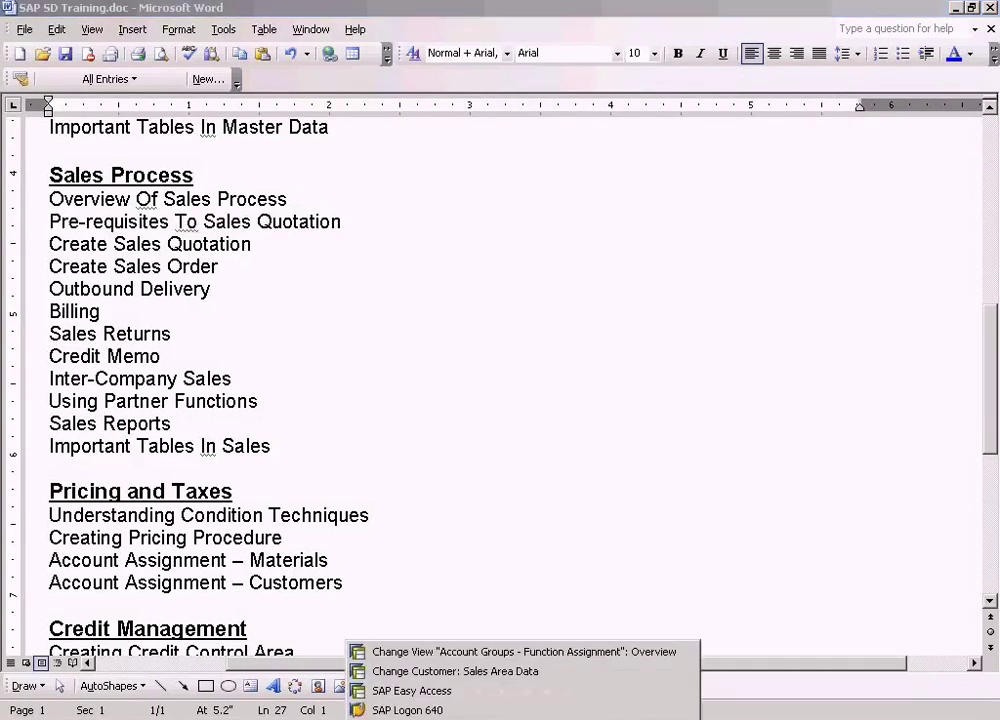
Step: Widen the Account Grp column, point out groups 0012, KUNA and ZA61, then start a new session
click(432, 658)
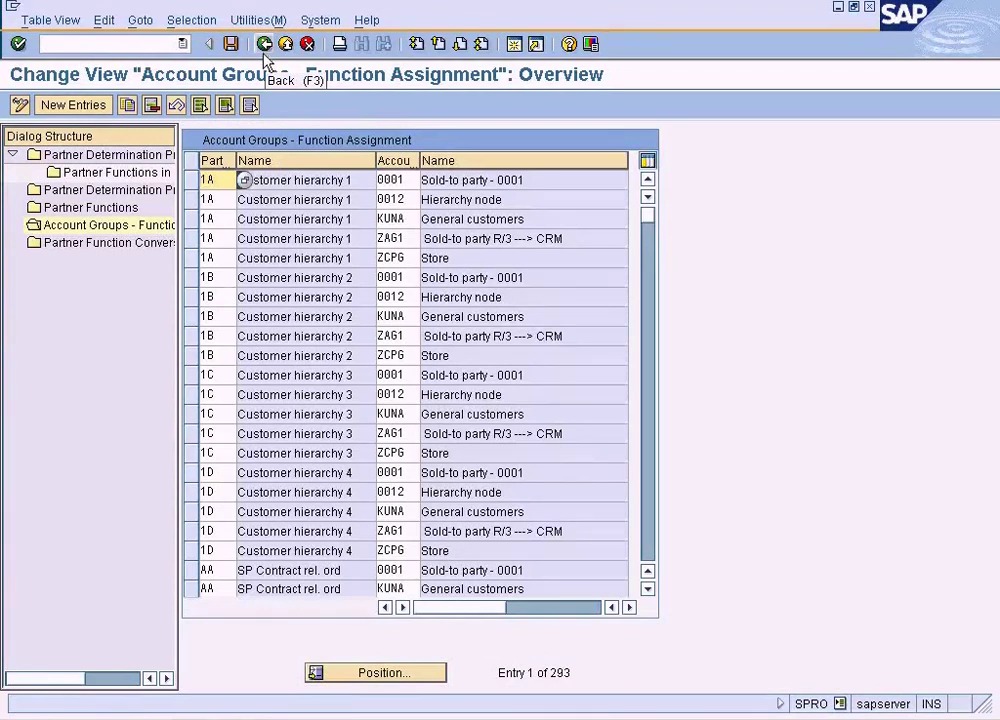
drag(418, 160, 509, 160)
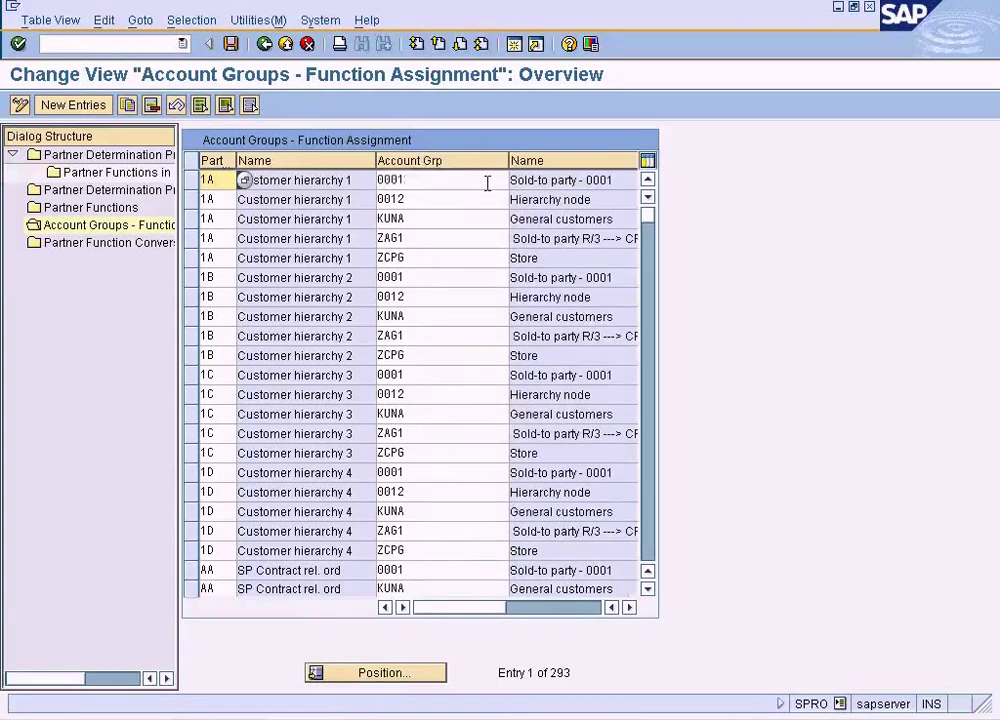
click(421, 201)
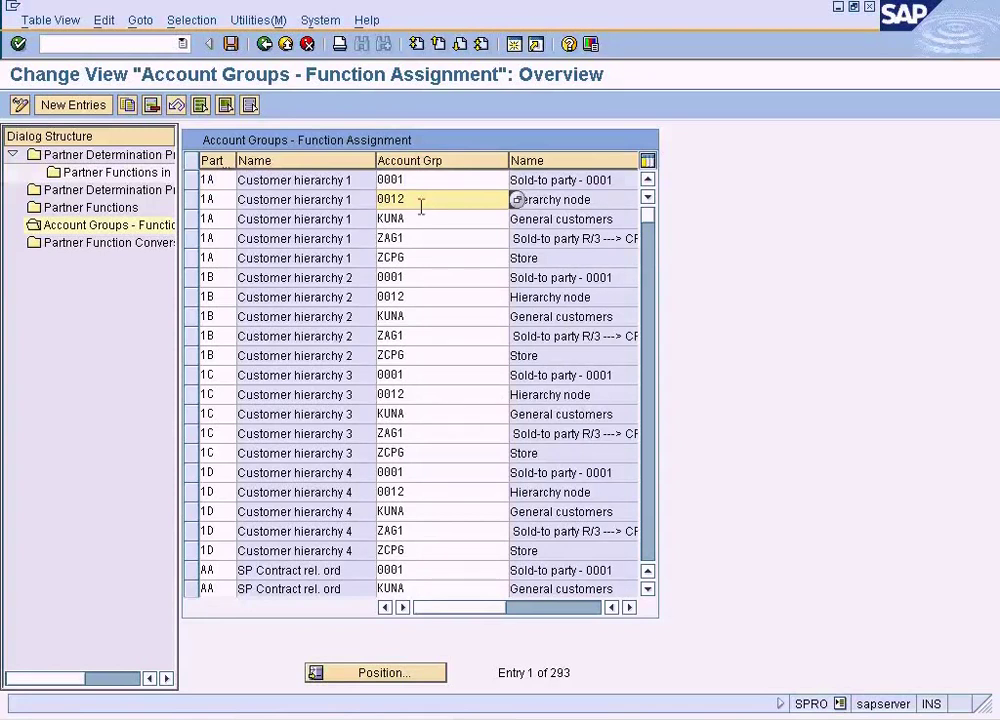
click(419, 218)
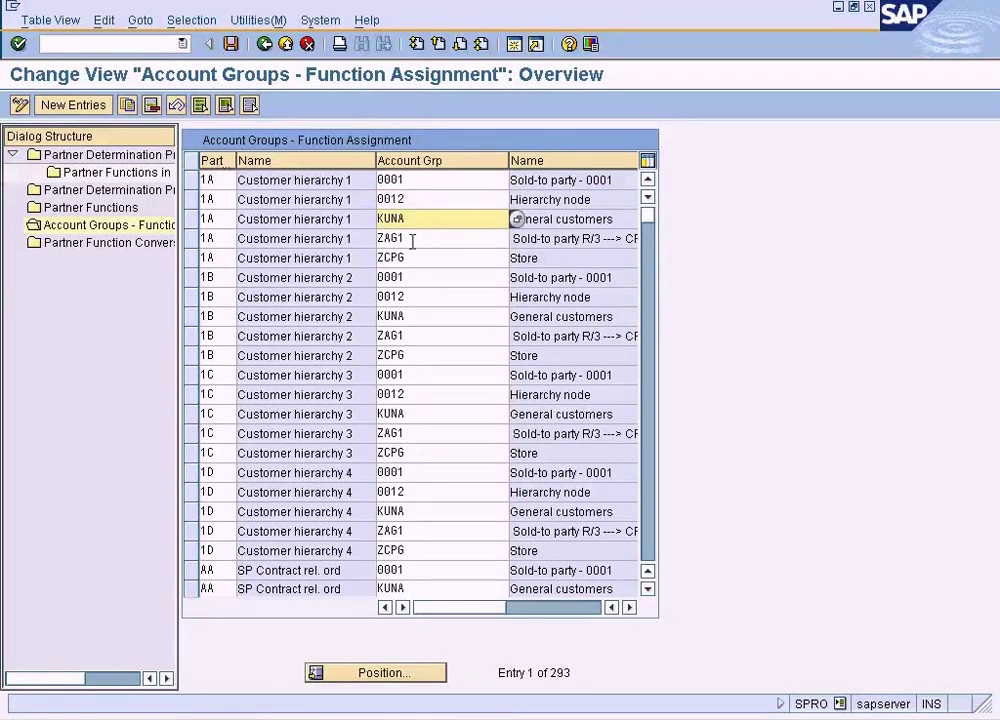
click(413, 239)
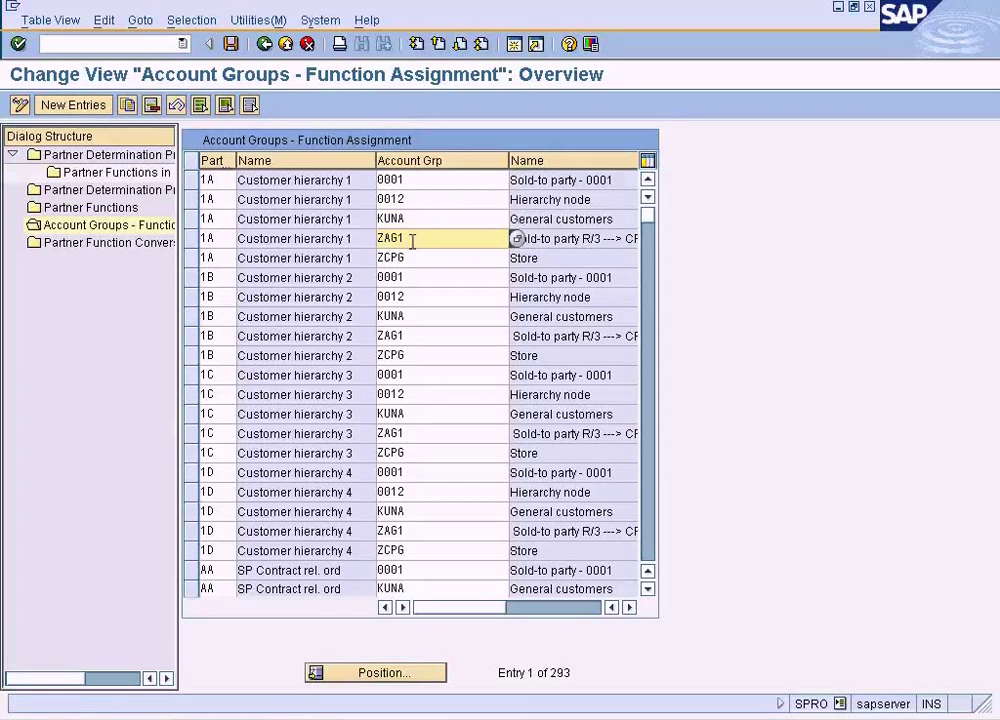
click(652, 318)
click(651, 223)
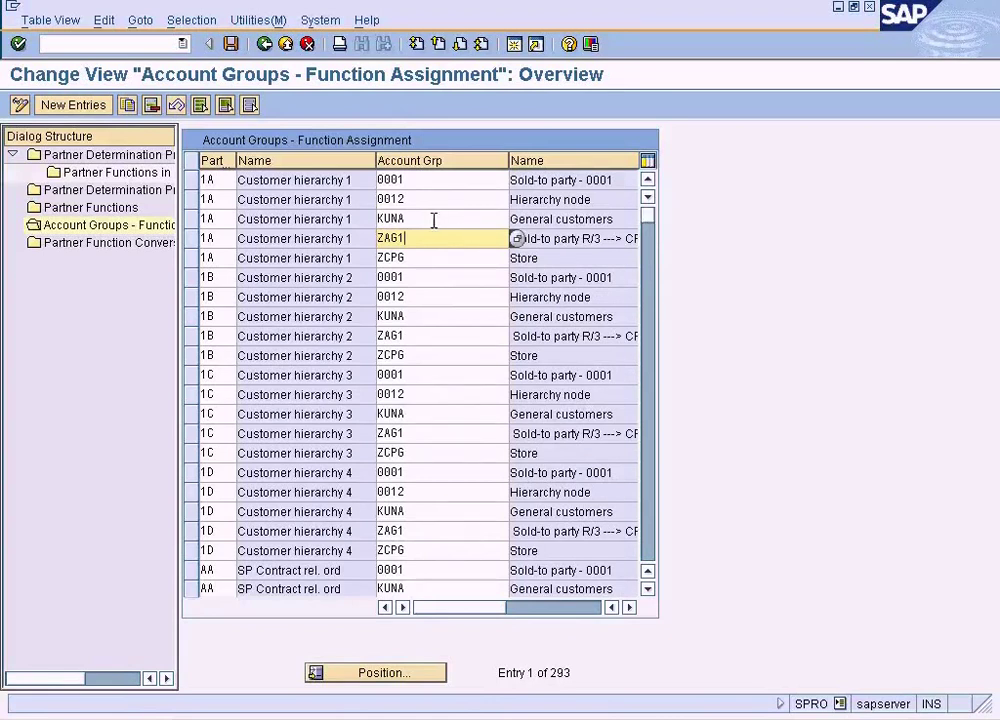
click(513, 44)
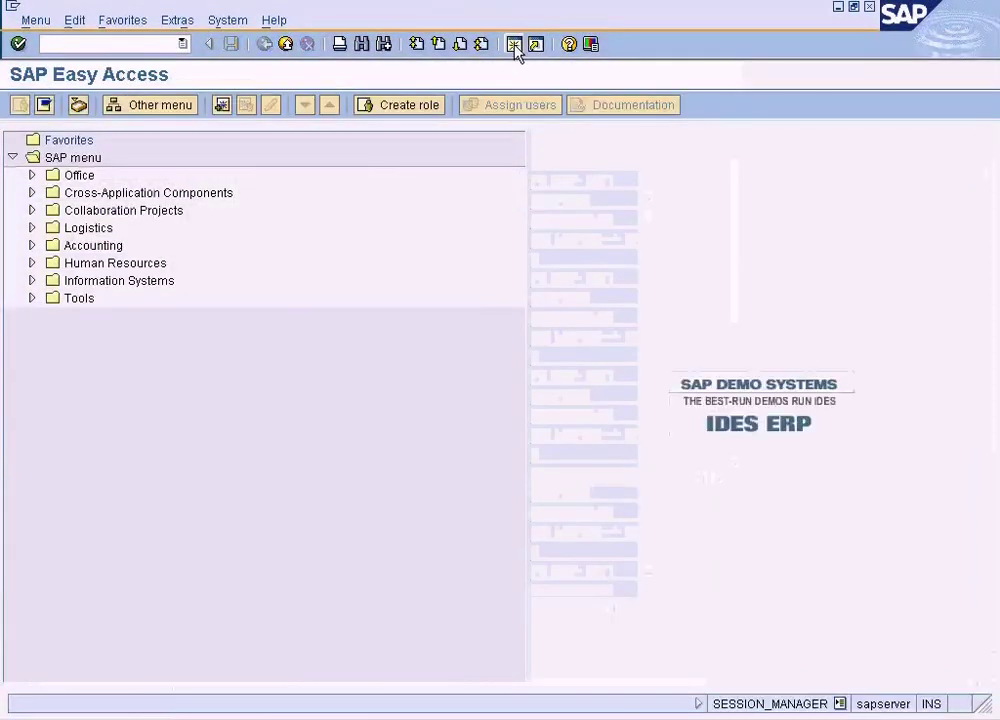
Step: Run /nspro and drill through Financial Accounting > AR/AP > Customer Accounts > Master Data to Define Account Groups
text(/nspro)
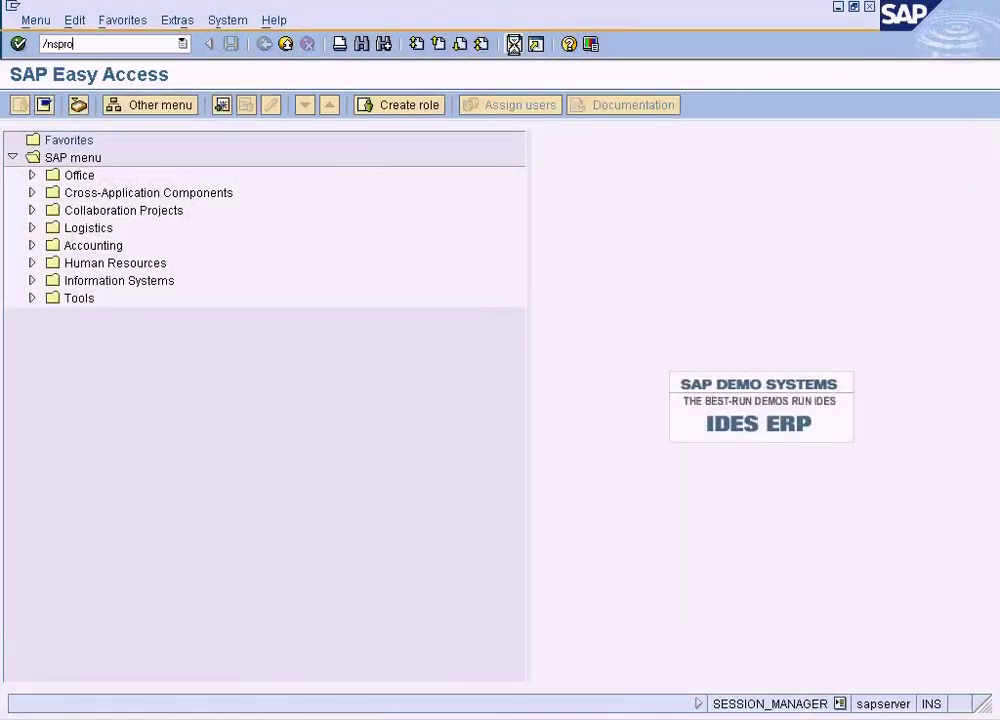
key(Return)
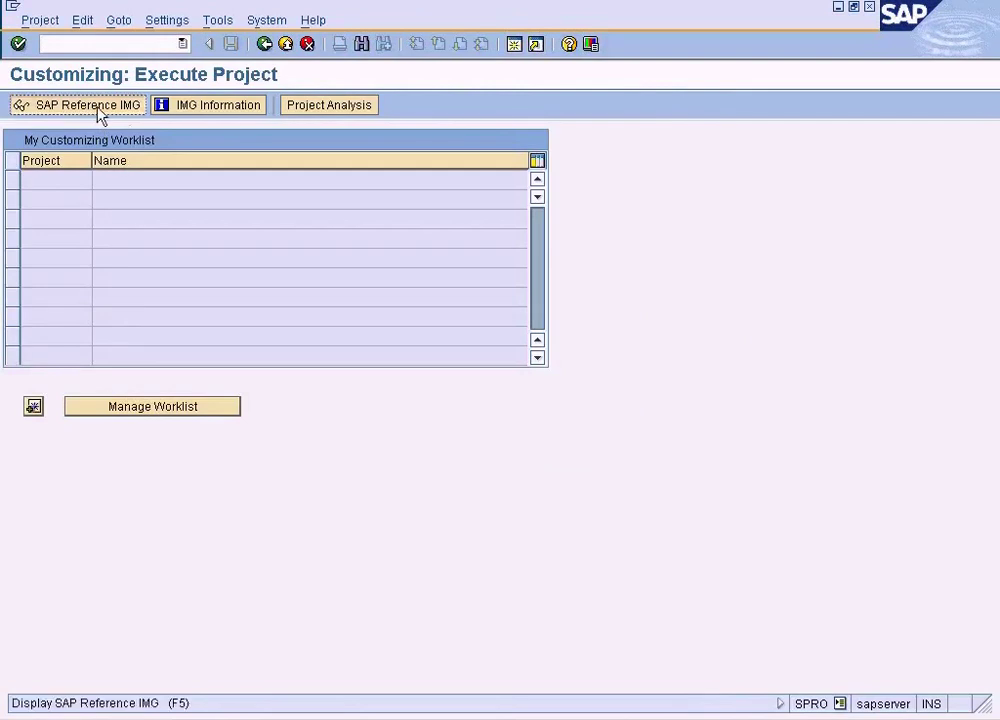
click(99, 108)
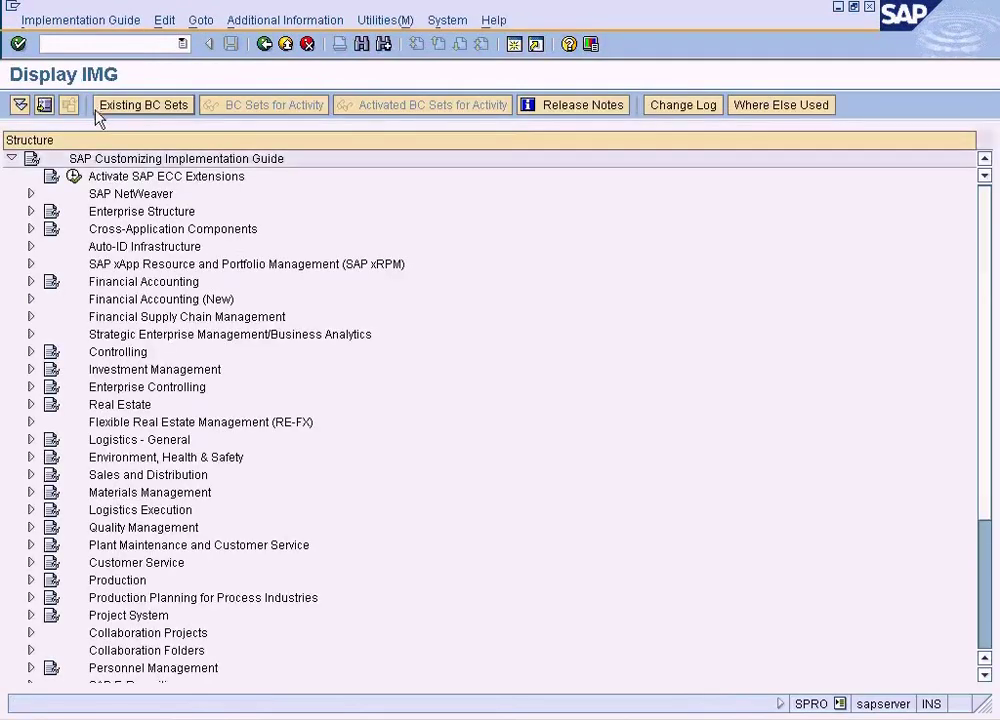
click(30, 283)
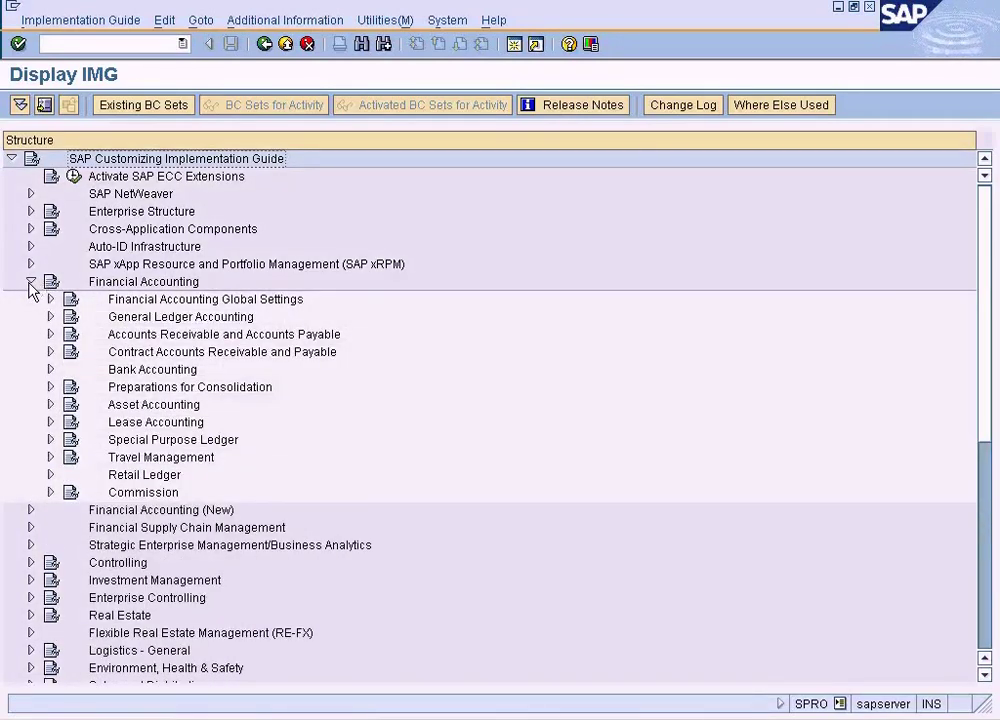
click(50, 334)
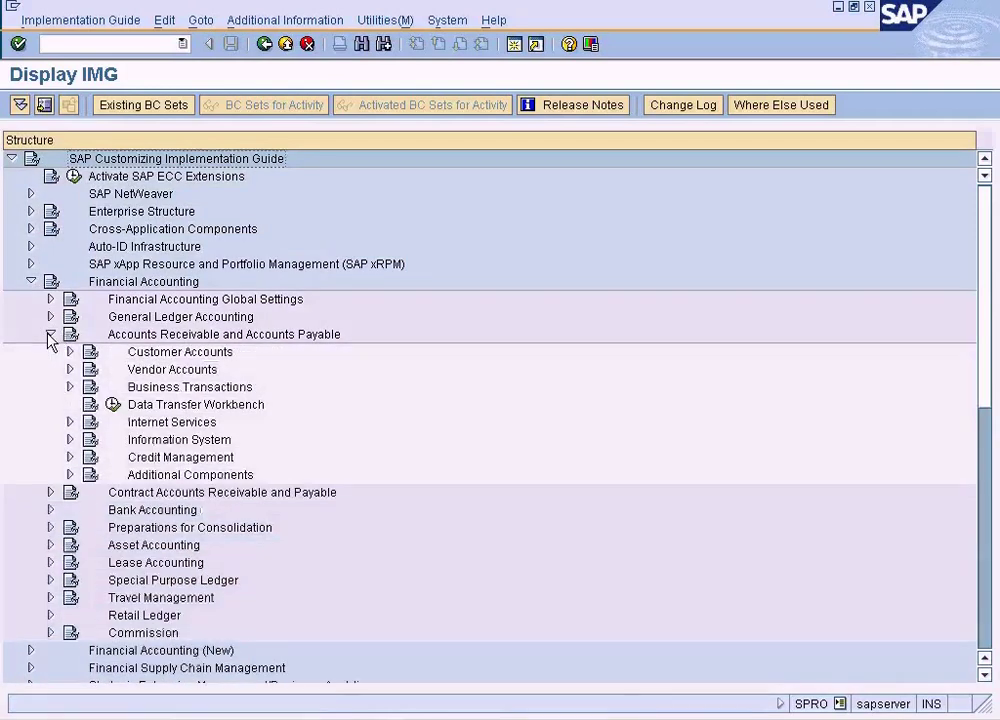
click(70, 352)
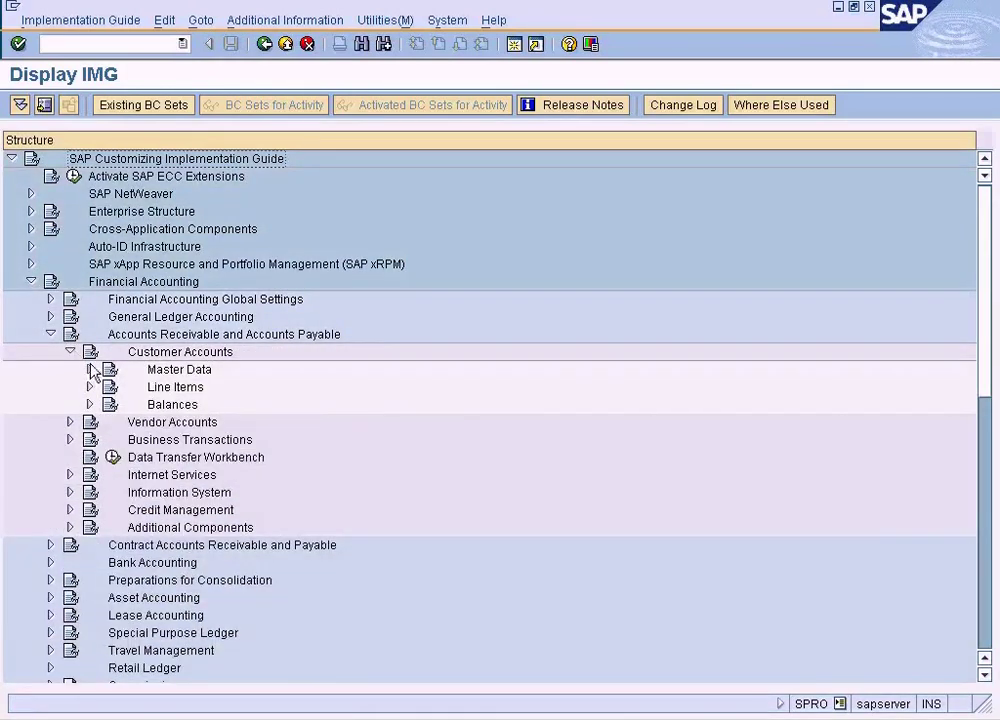
click(90, 369)
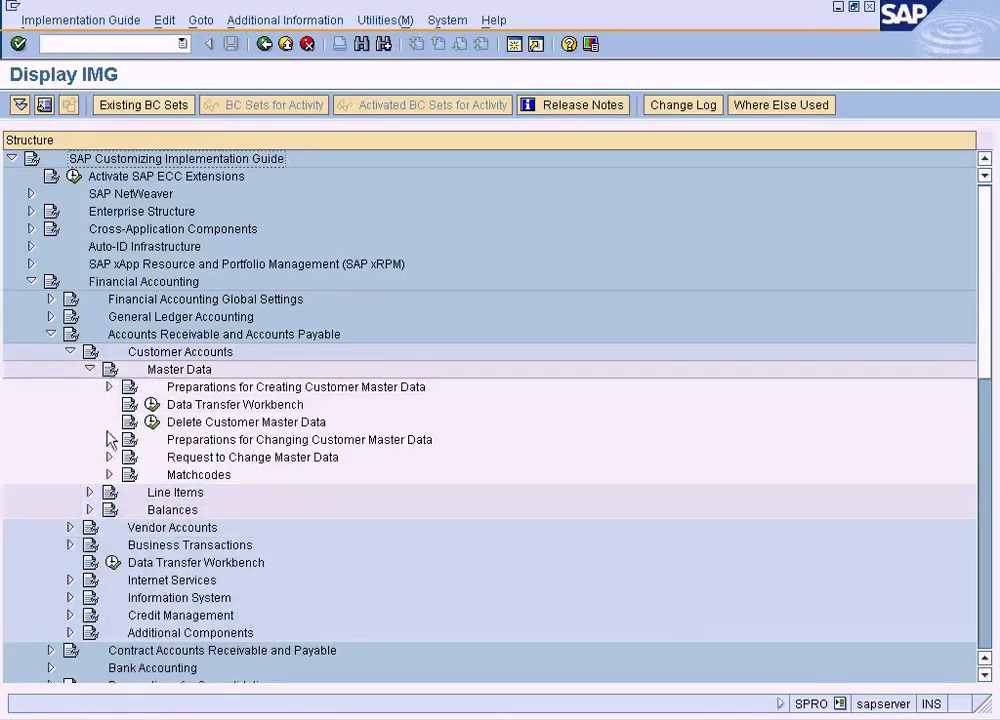
click(108, 387)
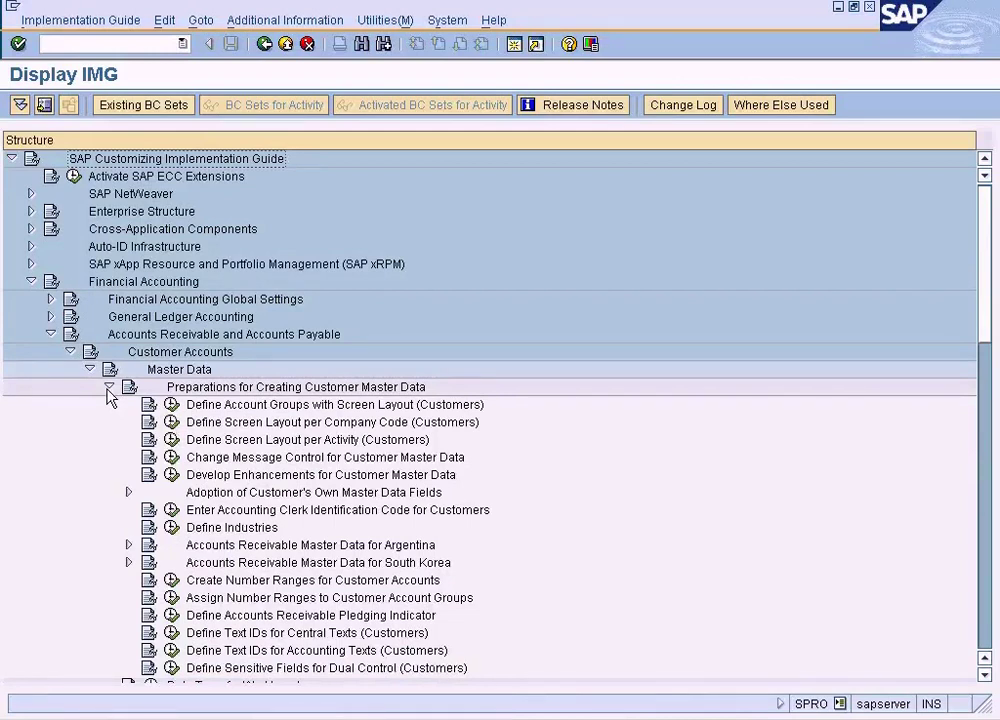
click(171, 404)
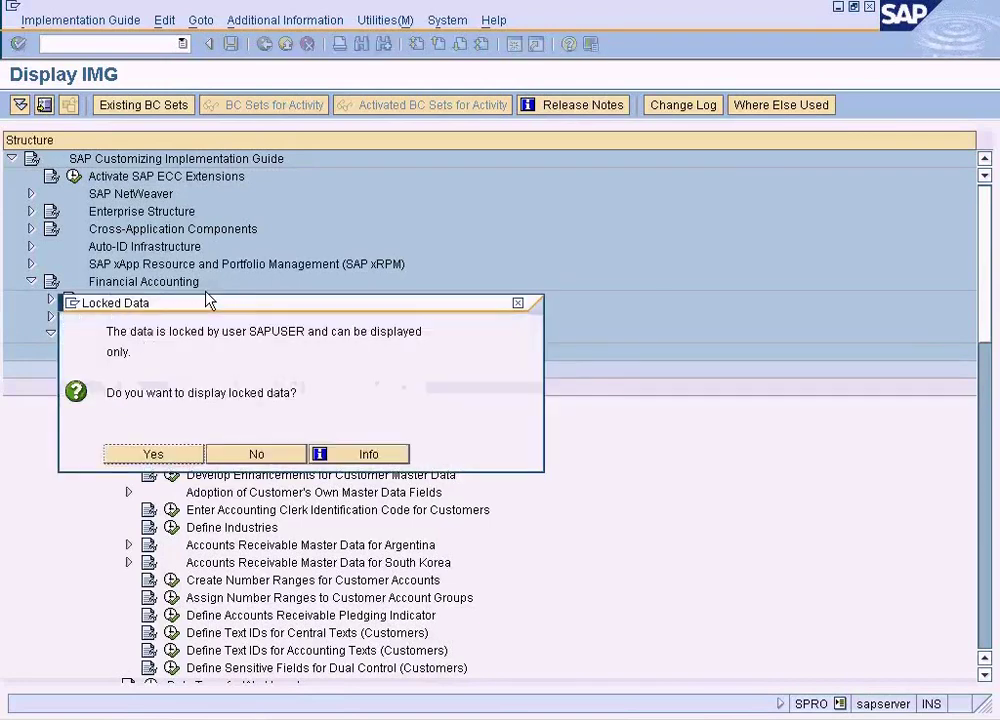
Step: Agree to view the locked data and browse the Customer Account Groups list
click(155, 453)
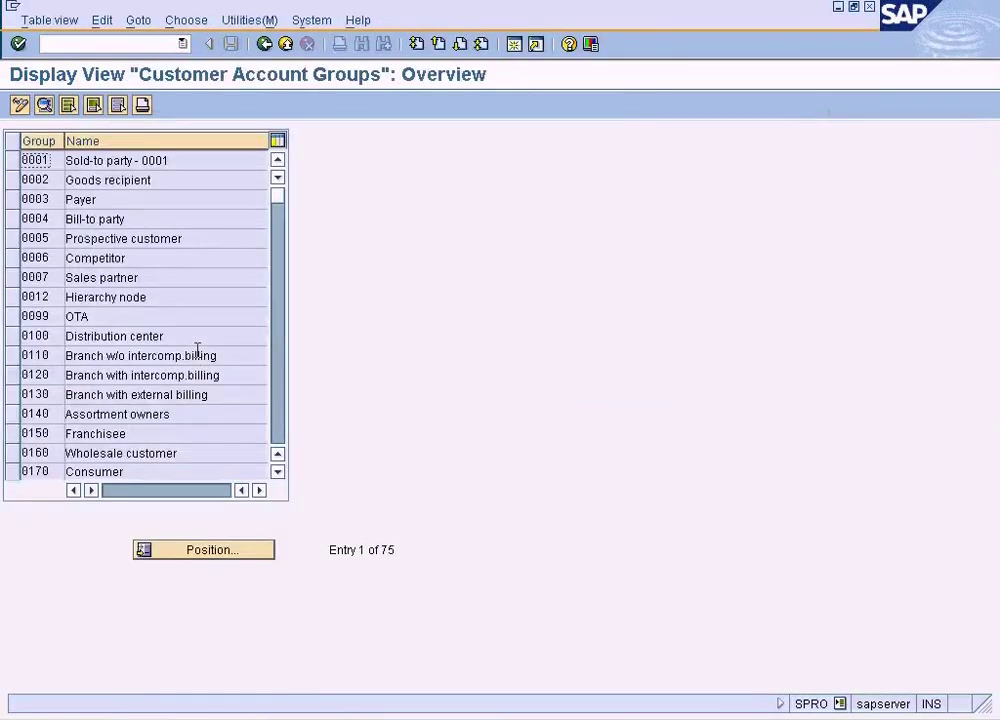
click(283, 415)
click(279, 416)
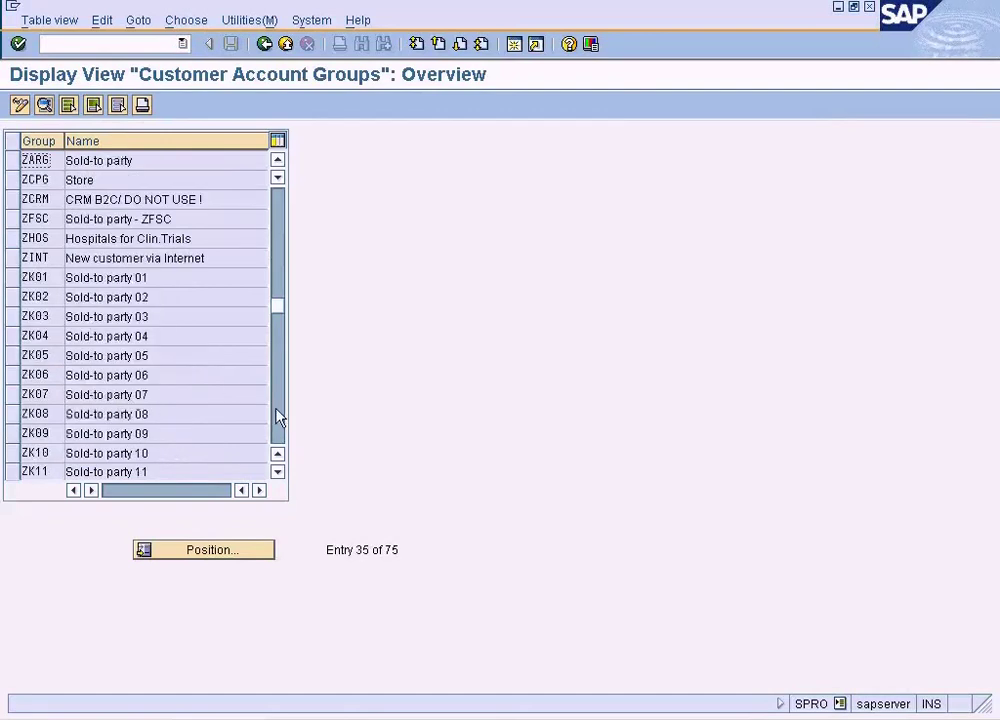
click(279, 282)
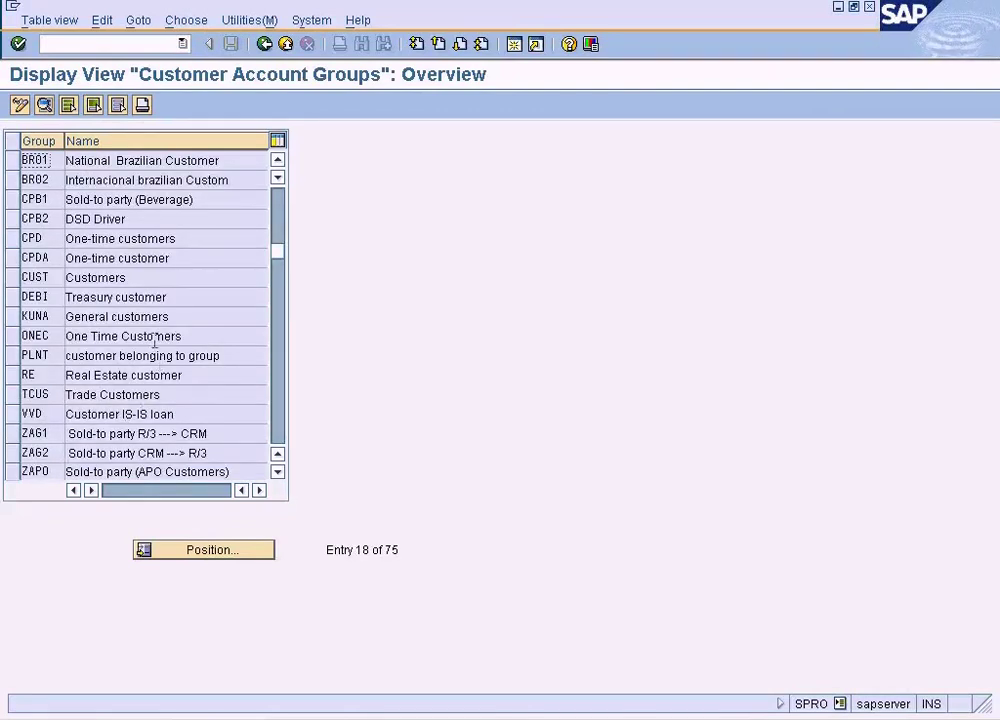
click(277, 475)
click(277, 475)
click(277, 475)
click(277, 475)
click(277, 475)
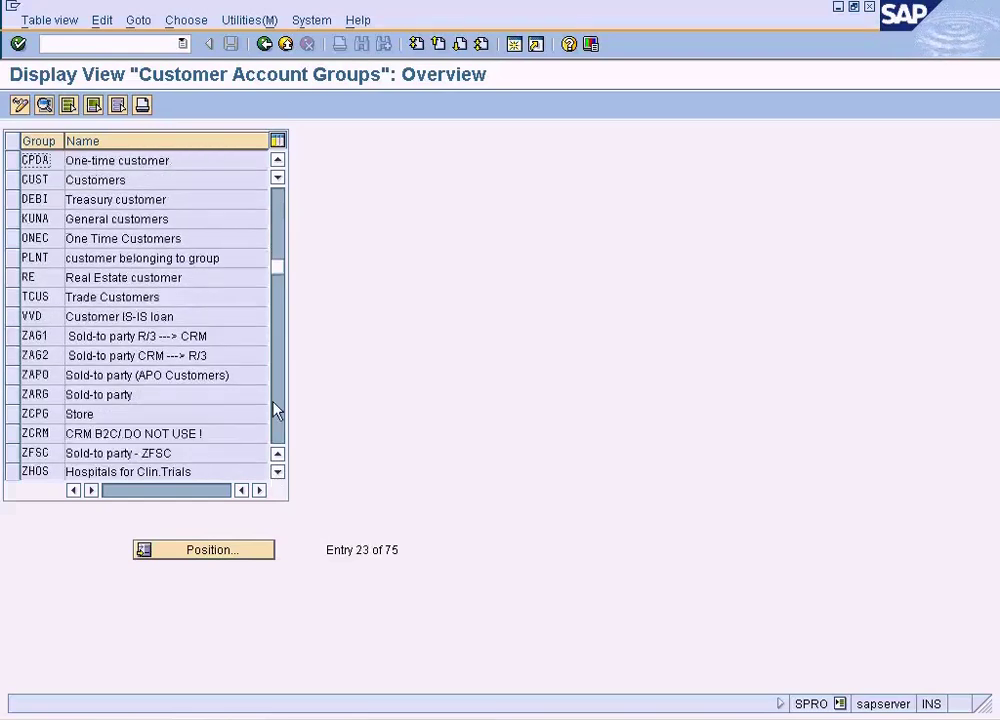
click(279, 240)
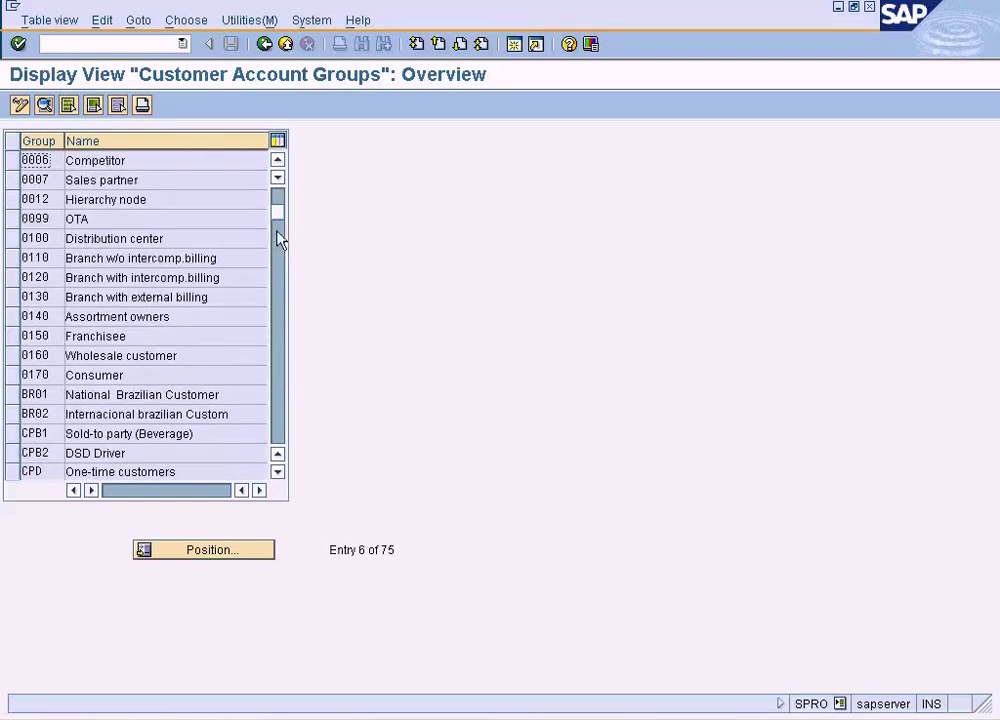
Step: Find the TCUS account group in the list and open its details
click(215, 549)
text(tcus)
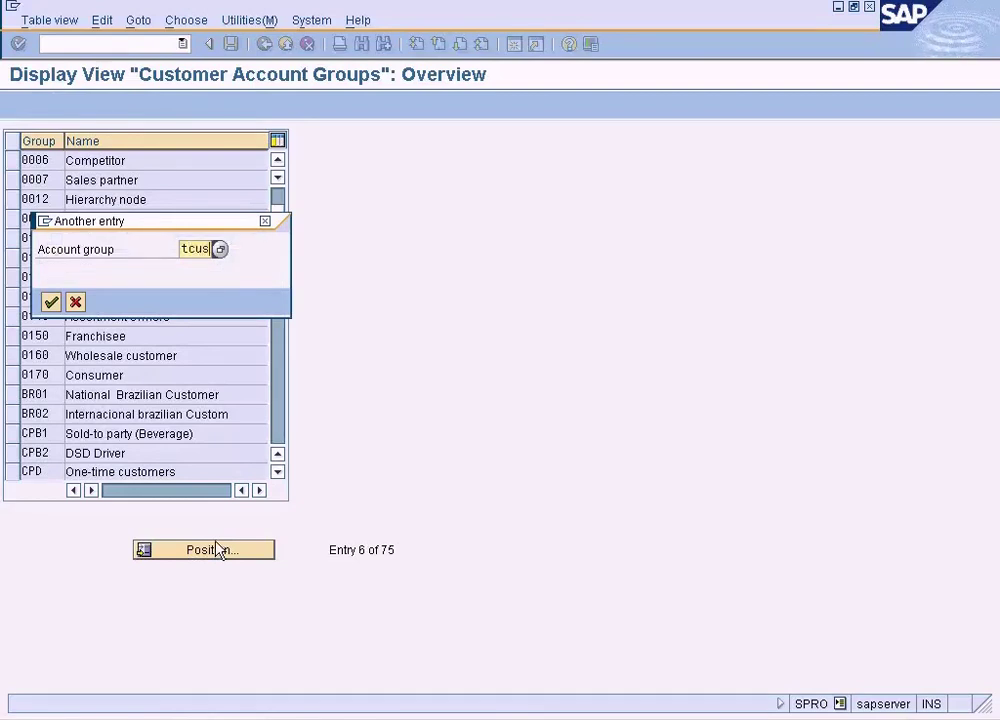
key(Return)
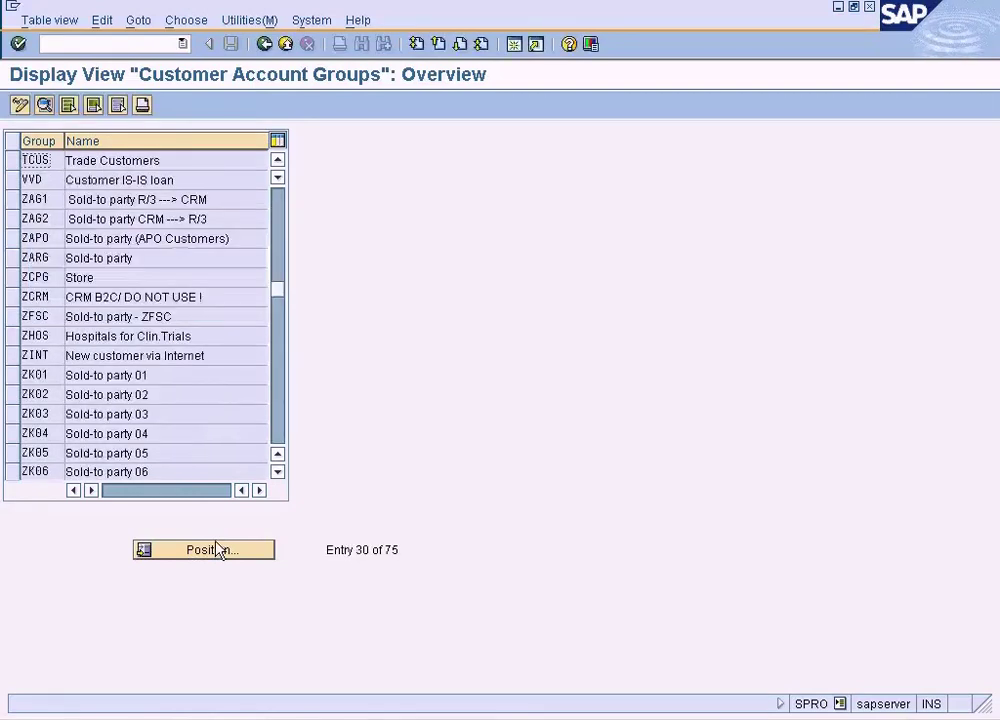
double_click(95, 161)
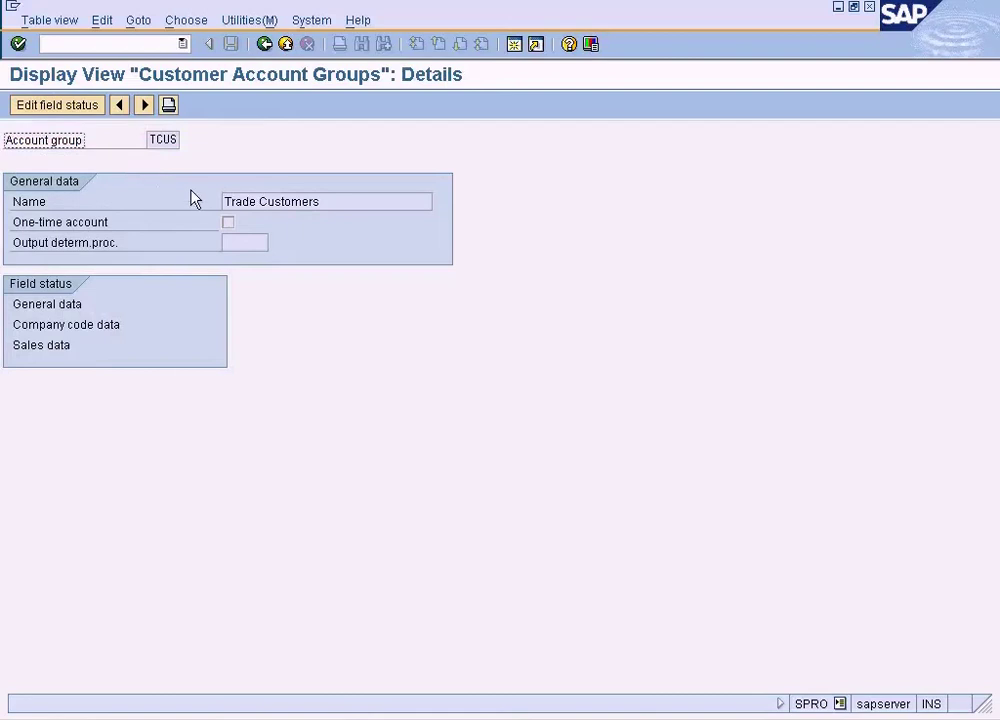
Step: Go back to the account groups overview, dismiss the system information popup, and return to the IMG tree
click(265, 44)
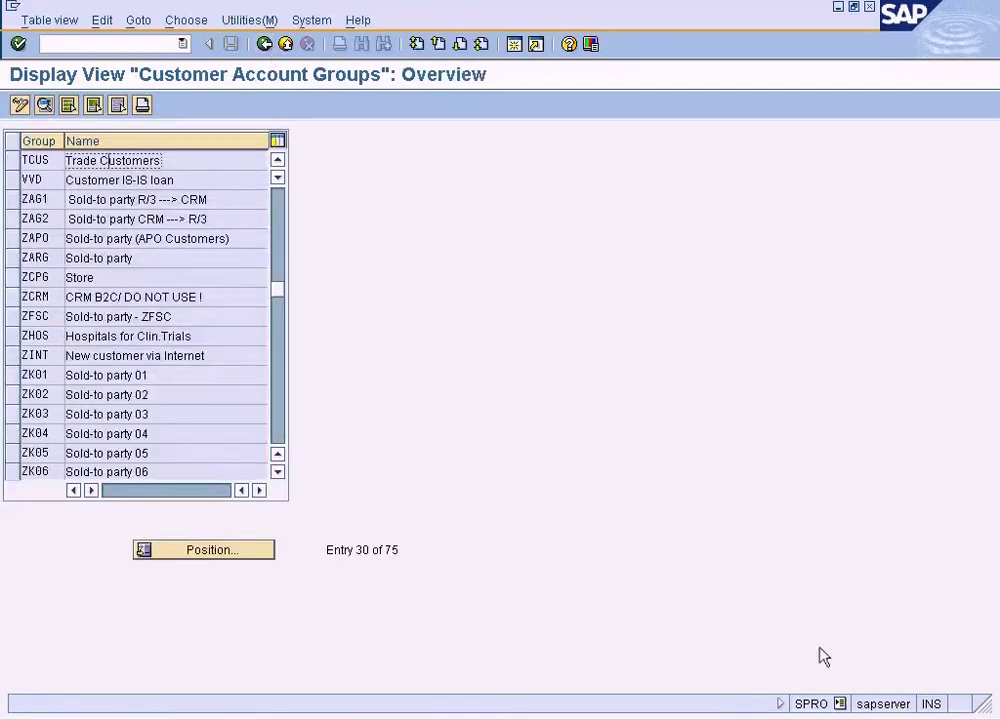
click(839, 704)
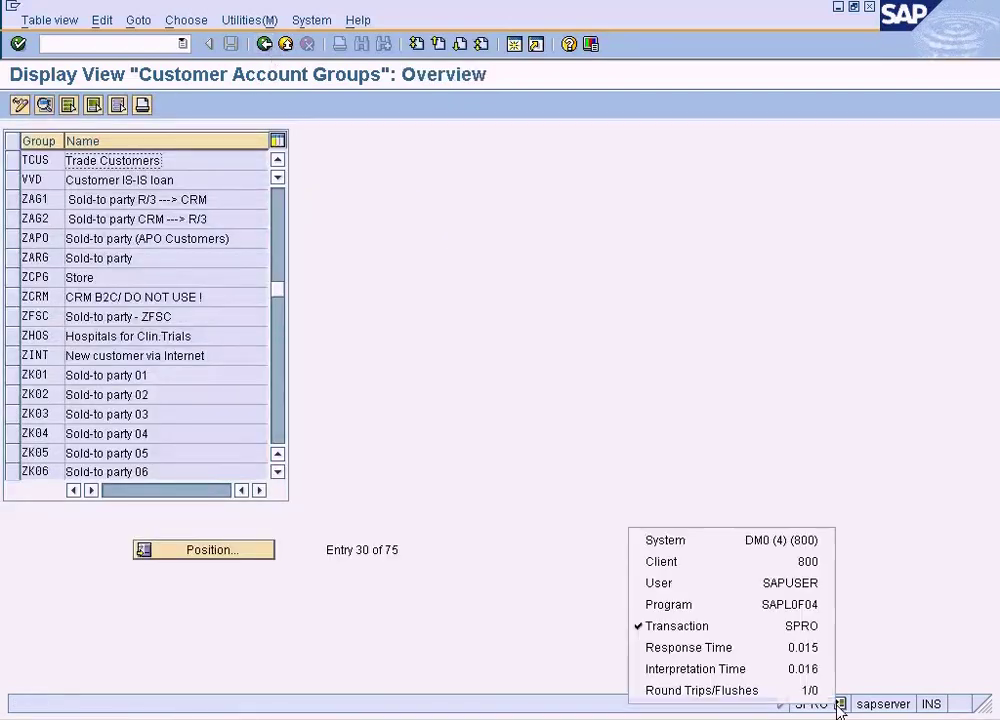
click(815, 626)
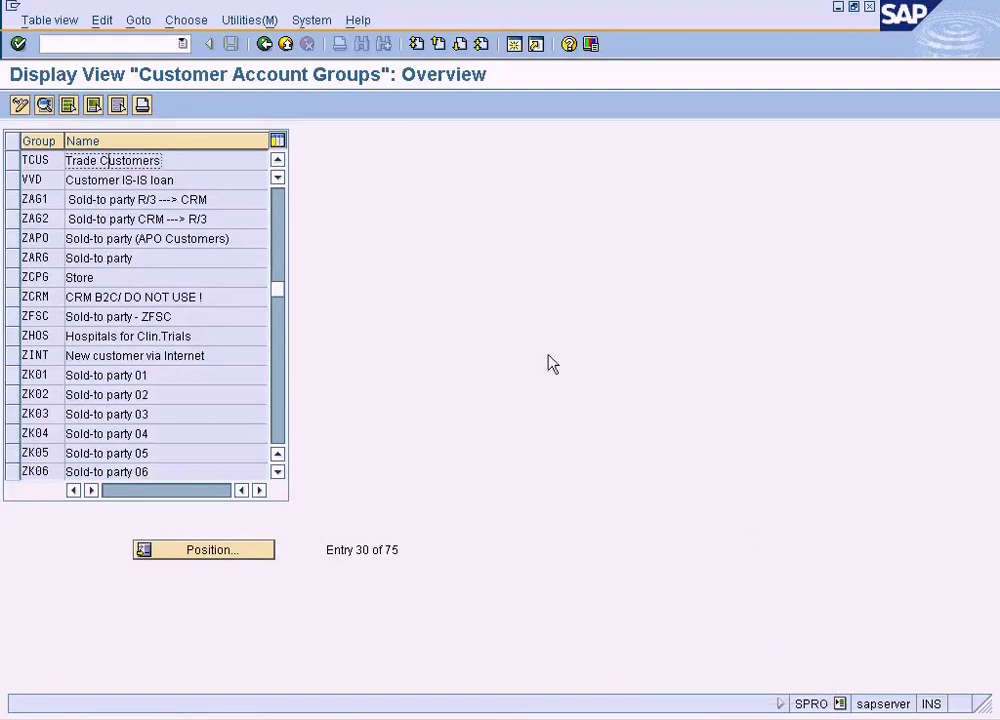
click(265, 44)
Step: Step through the IMG nodes down to the customer account groups activity, then open a new session running XD03
click(97, 281)
click(190, 338)
click(180, 352)
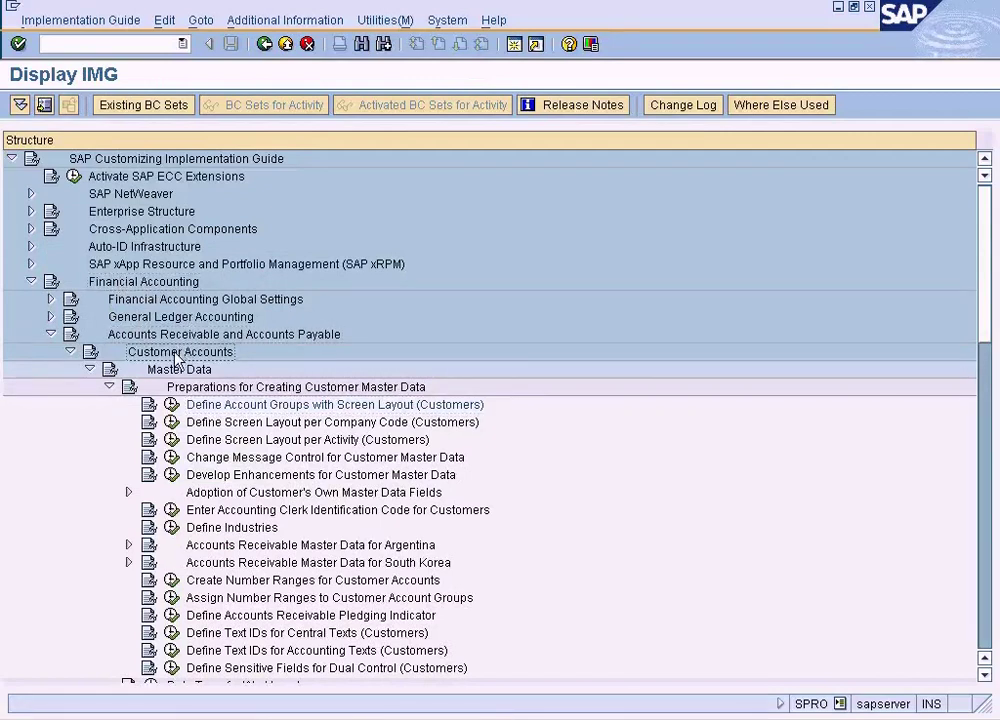
click(245, 405)
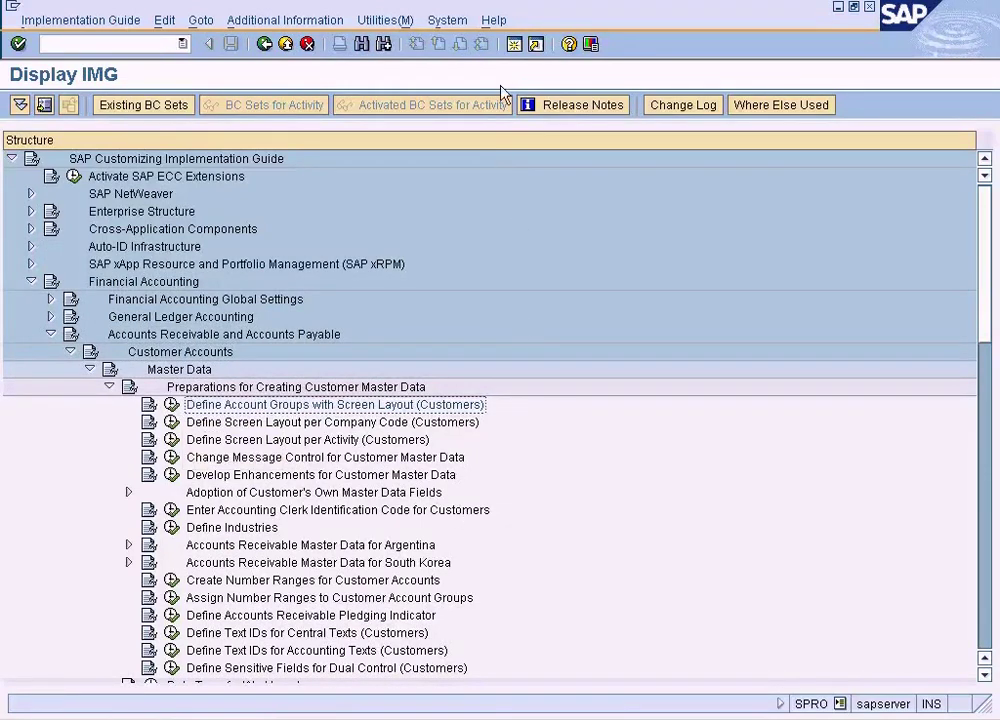
click(514, 47)
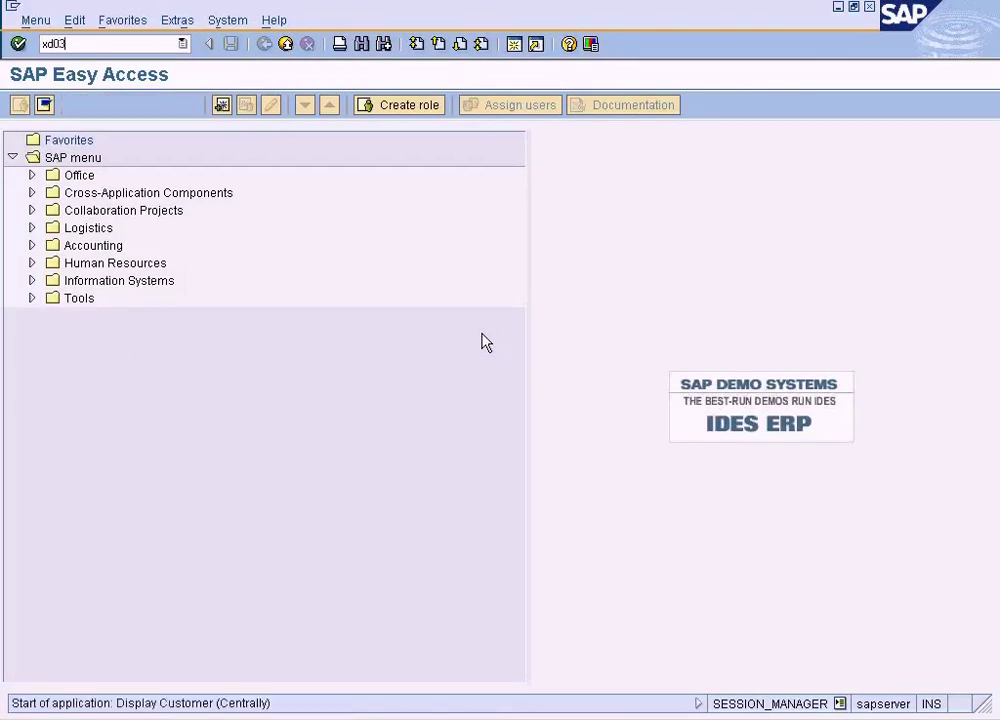
key(Return)
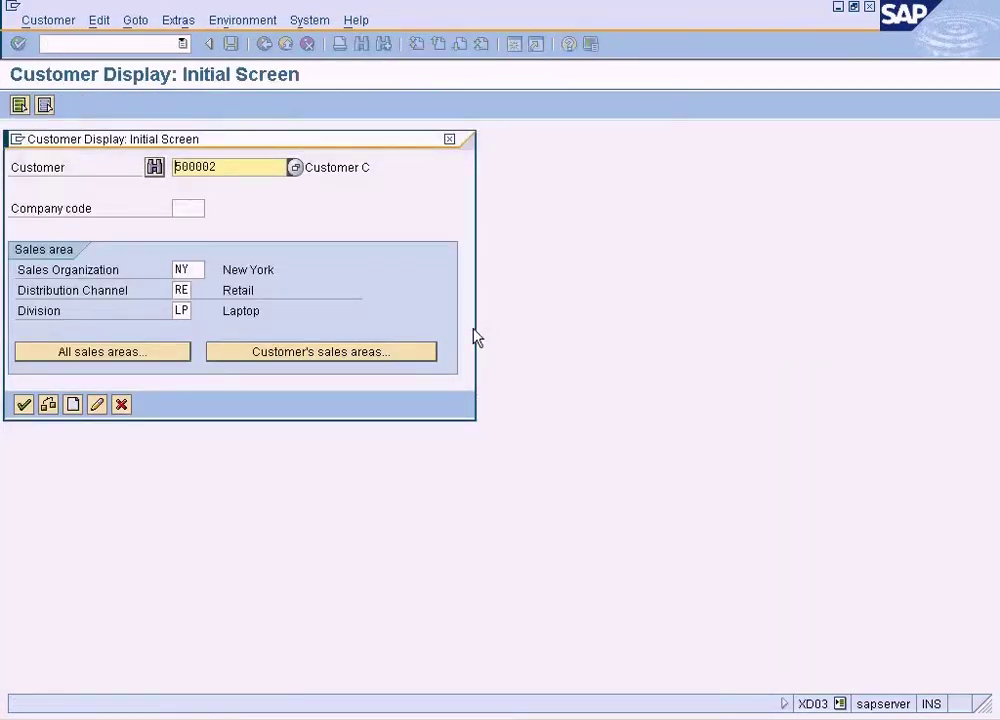
Step: Check customer 500002 and sales area NY/RE/LP on the XD03 screen, then cancel back to Easy Access
click(230, 165)
click(188, 311)
click(122, 404)
Step: Start XD01 and search customers by company code SUN, reviewing the three hits including 500002
text(xd01)
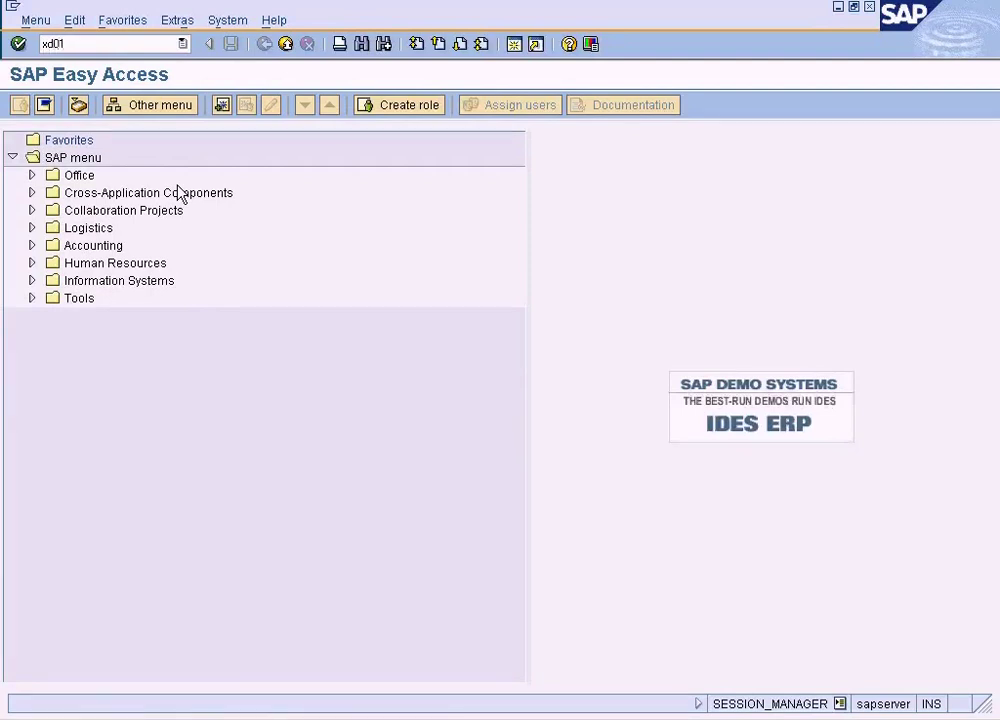
key(Return)
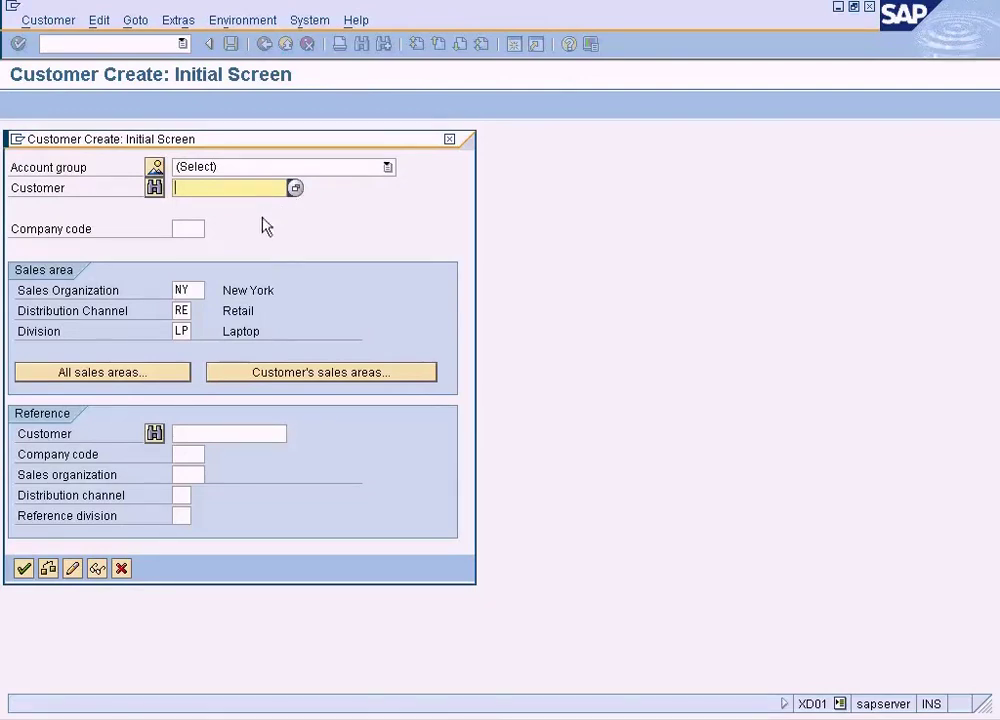
click(295, 189)
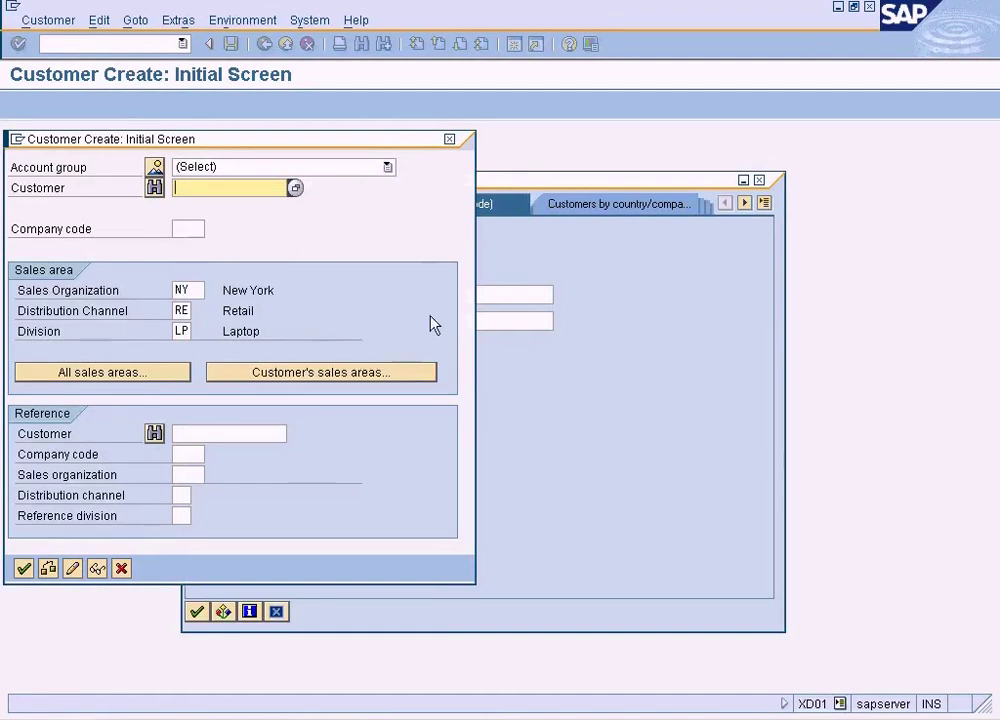
click(378, 374)
text(sun)
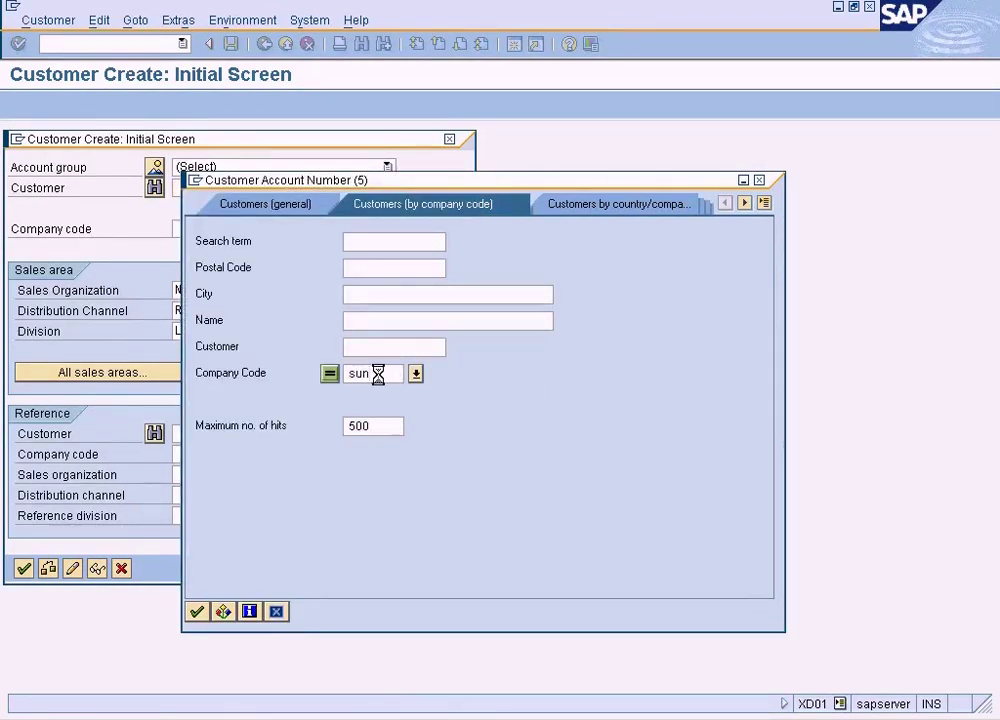
key(Return)
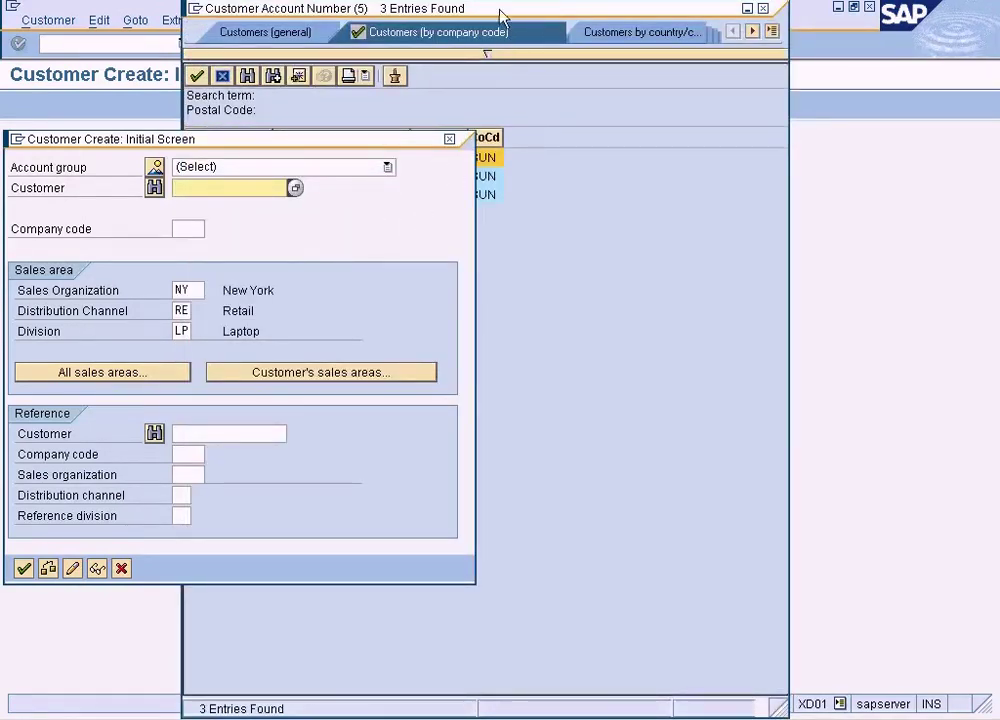
drag(500, 15, 648, 40)
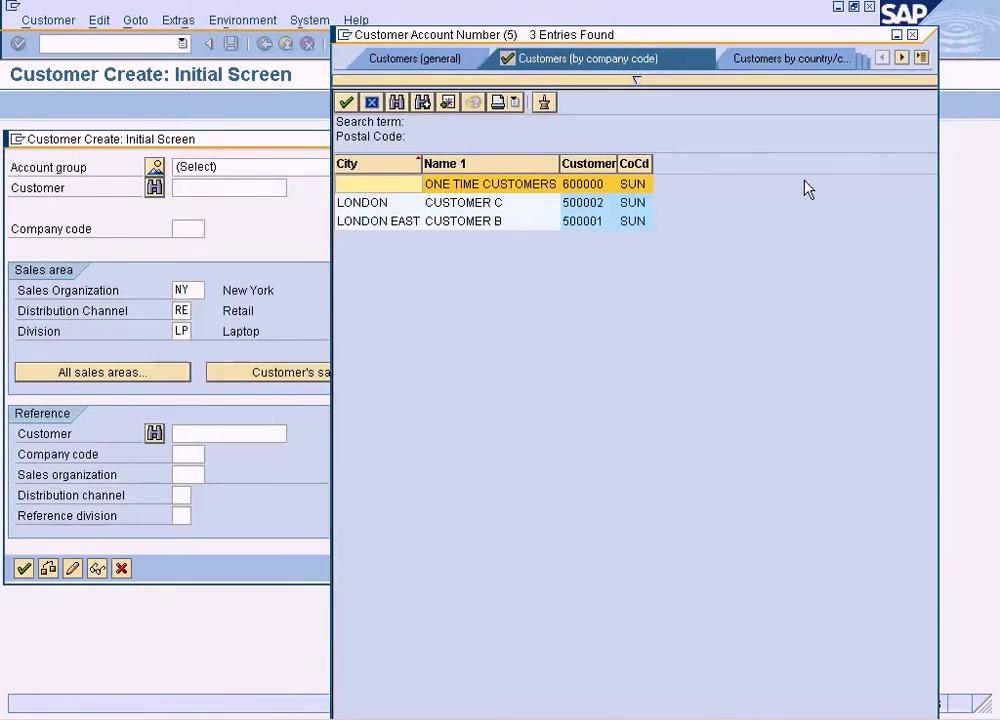
click(912, 34)
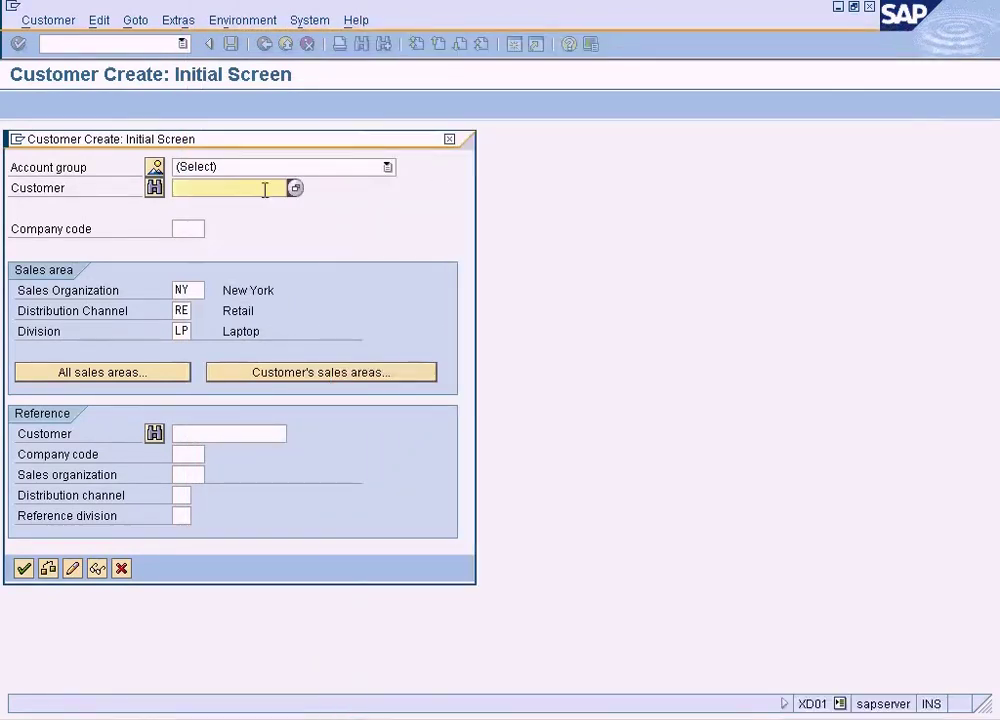
Step: Scroll the Account group dropdown to Trade Customers without choosing, then list account groups with number ranges
click(386, 168)
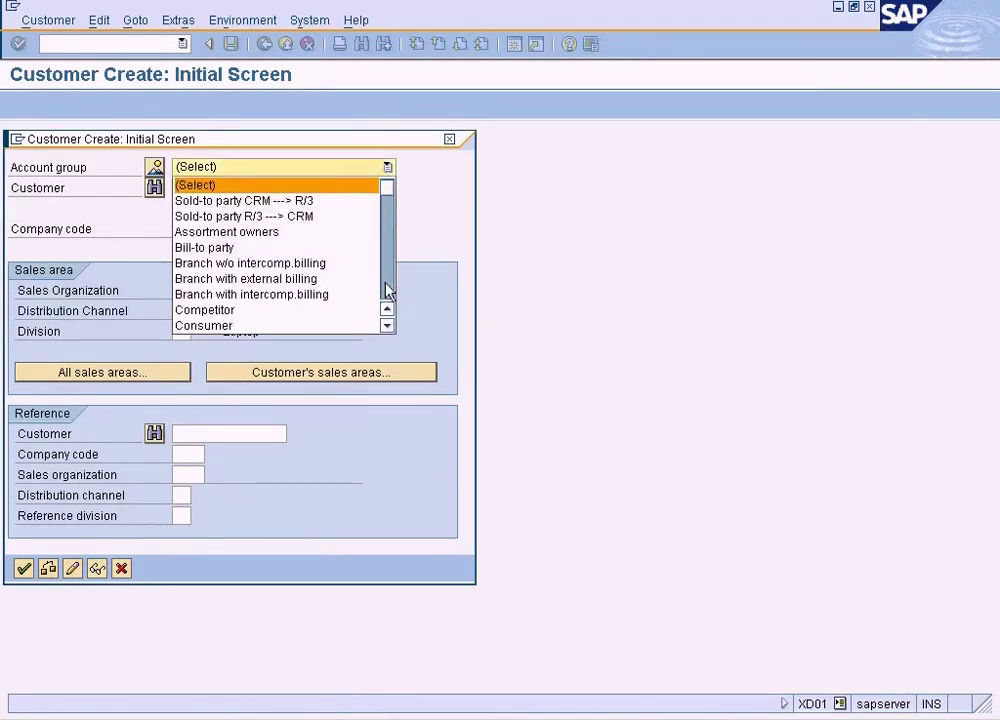
scroll(388, 287, down, 7)
scroll(347, 288, down, 10)
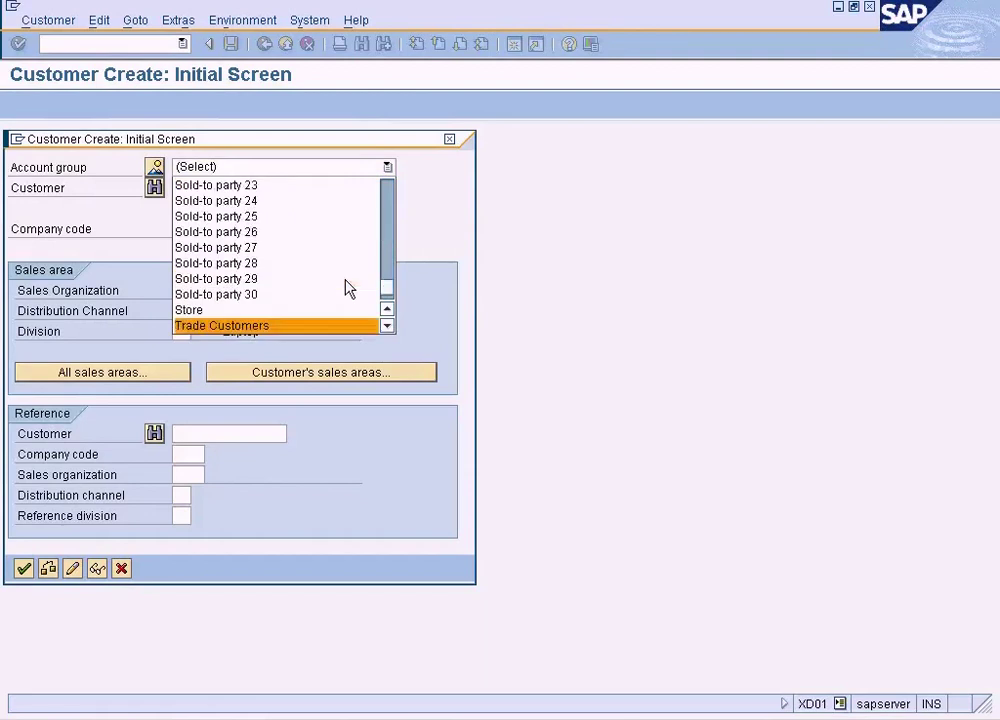
click(388, 327)
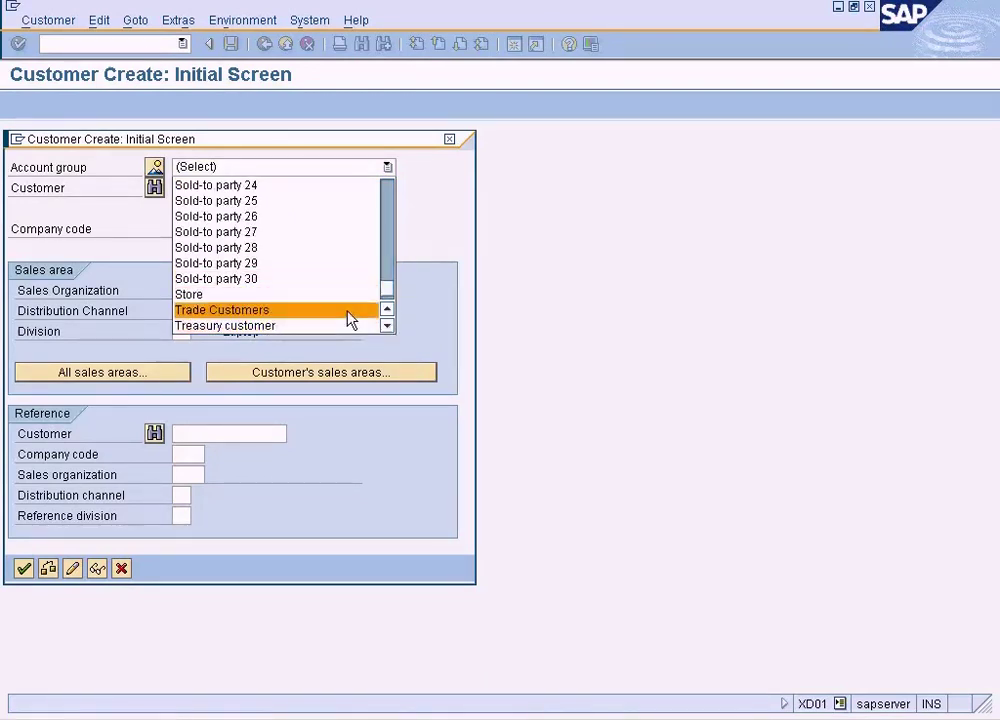
click(447, 251)
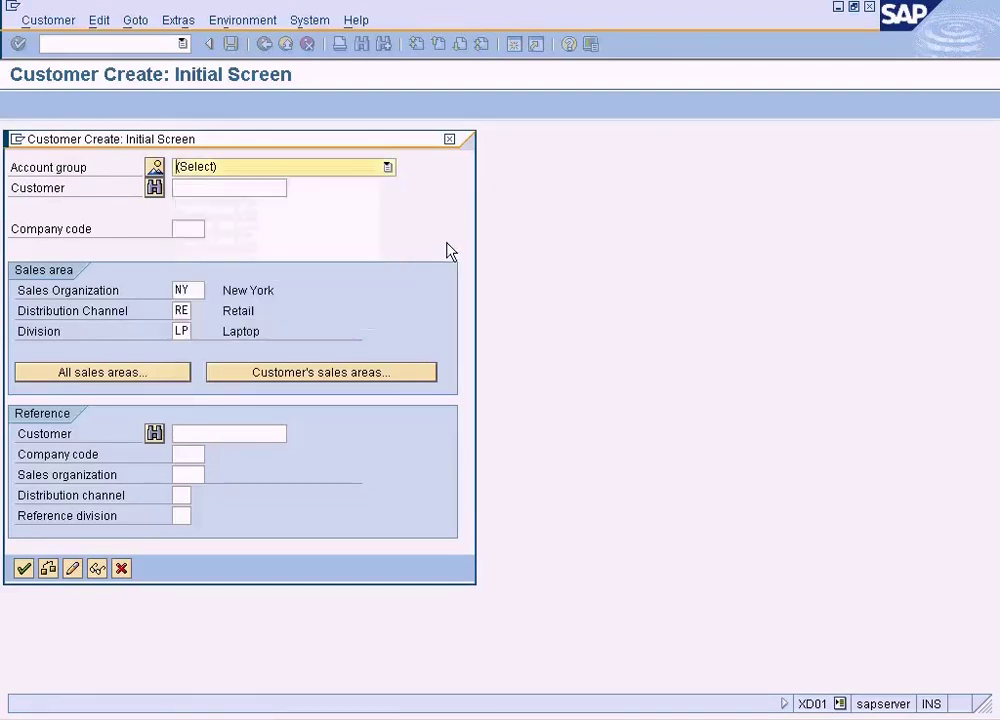
click(156, 167)
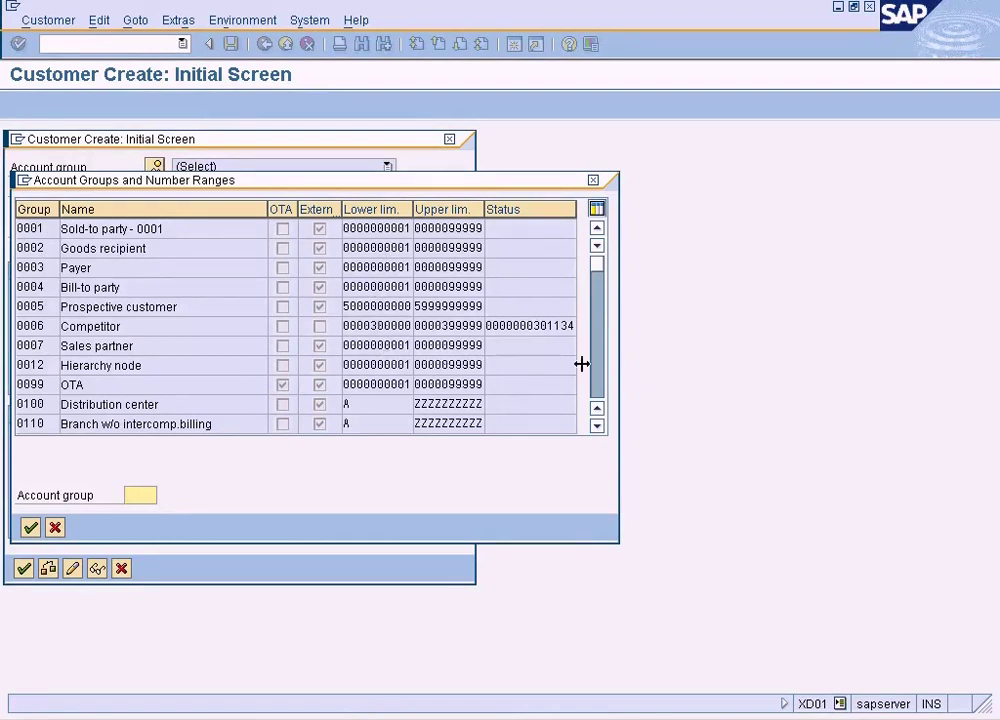
click(599, 397)
click(599, 397)
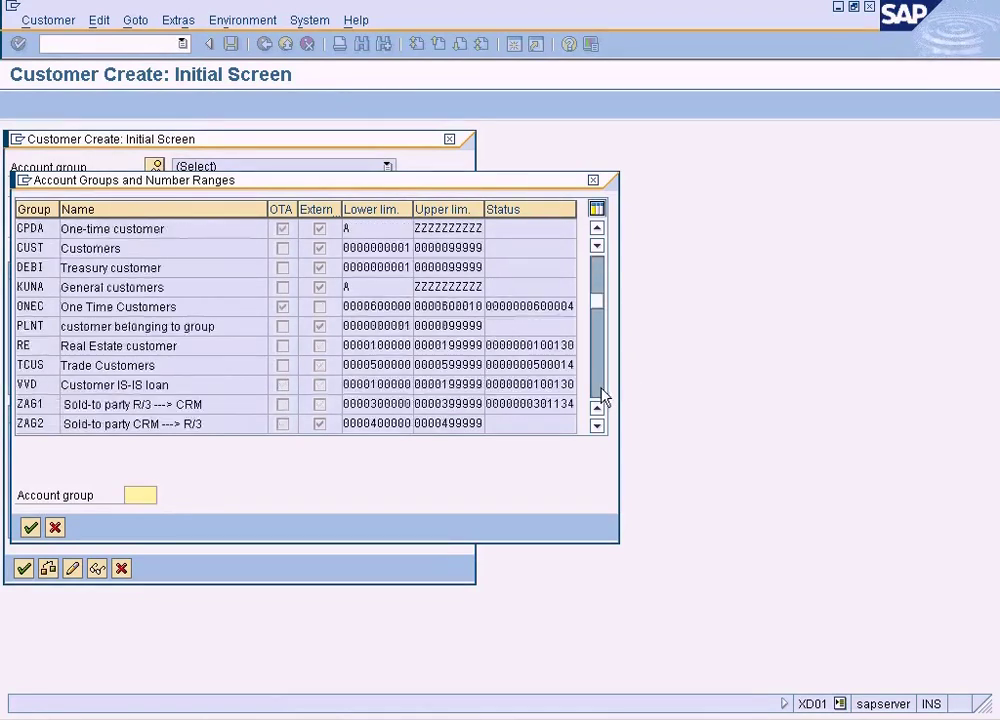
click(383, 365)
click(130, 365)
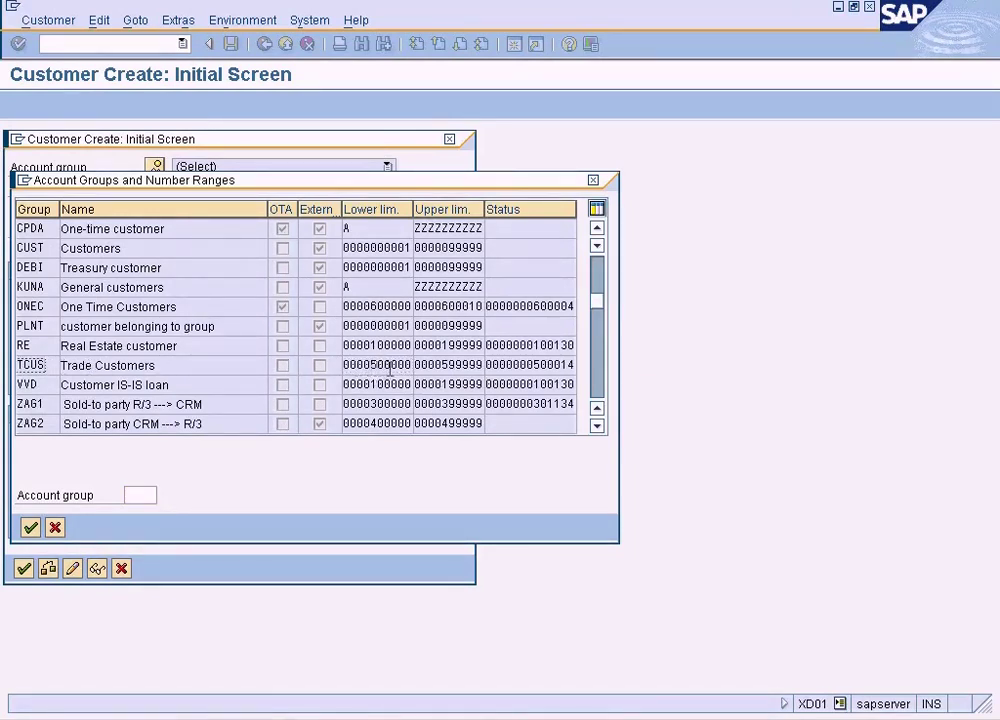
drag(372, 366, 406, 363)
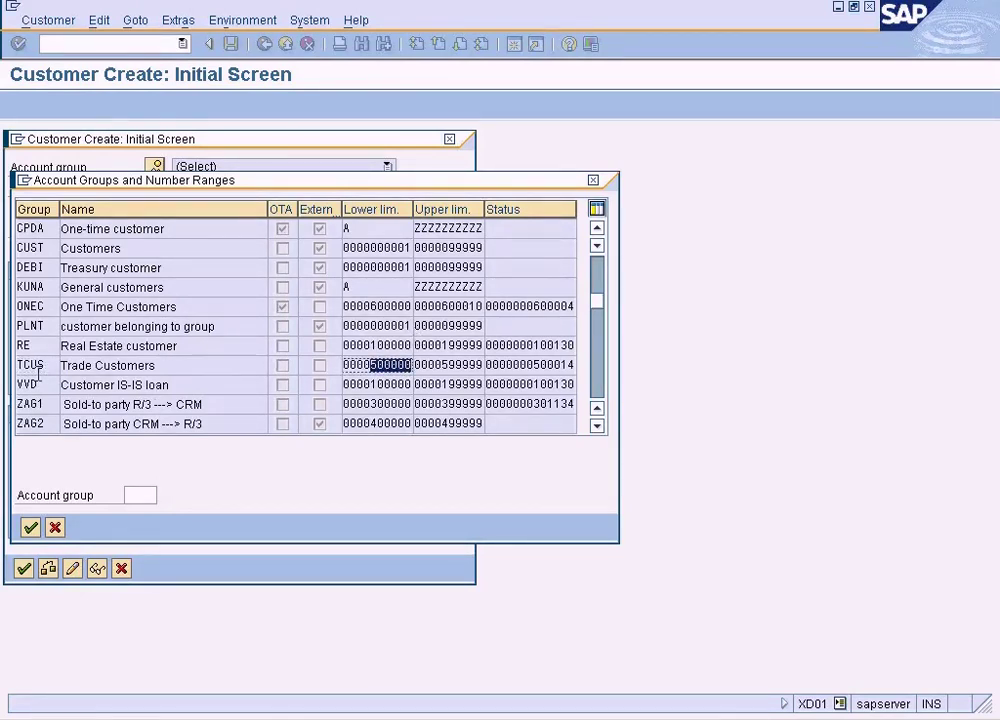
click(598, 427)
click(386, 346)
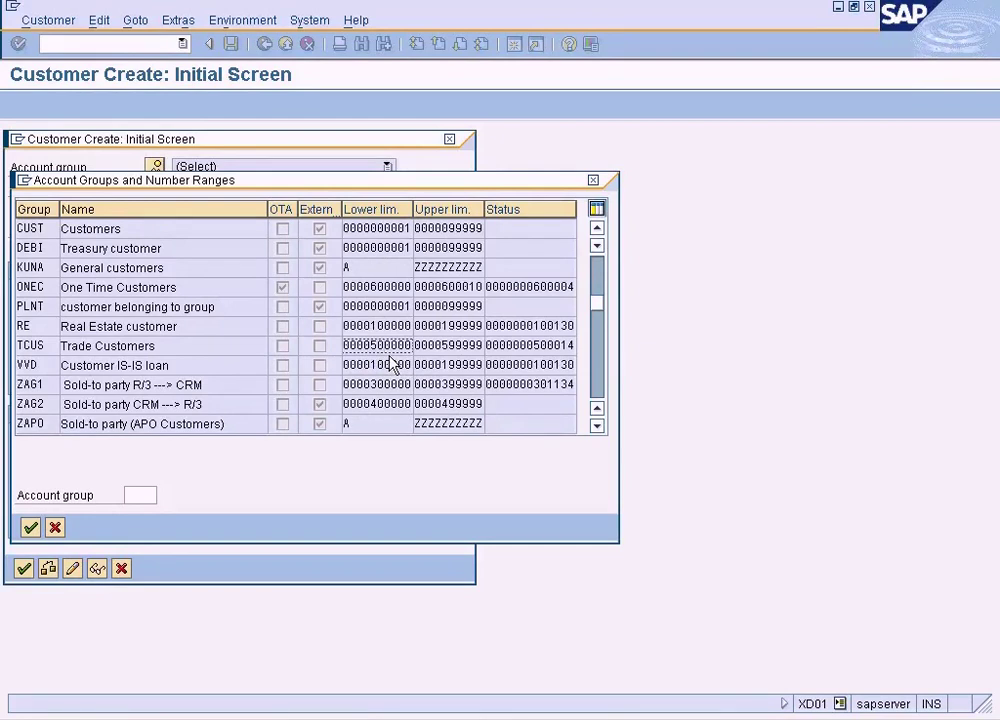
click(31, 345)
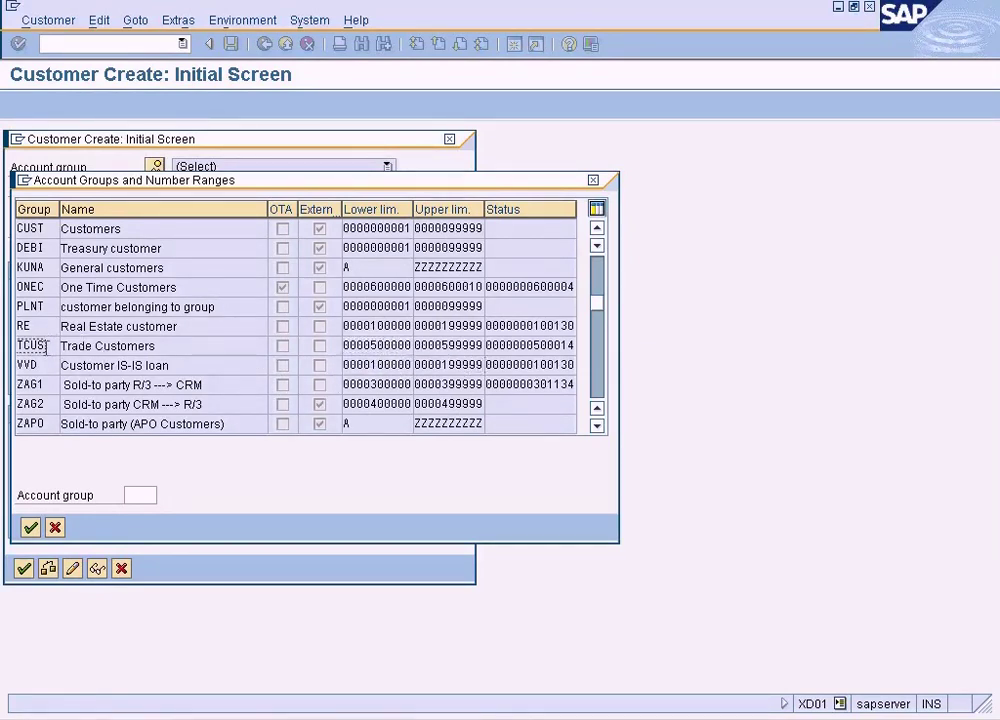
drag(47, 345, 17, 345)
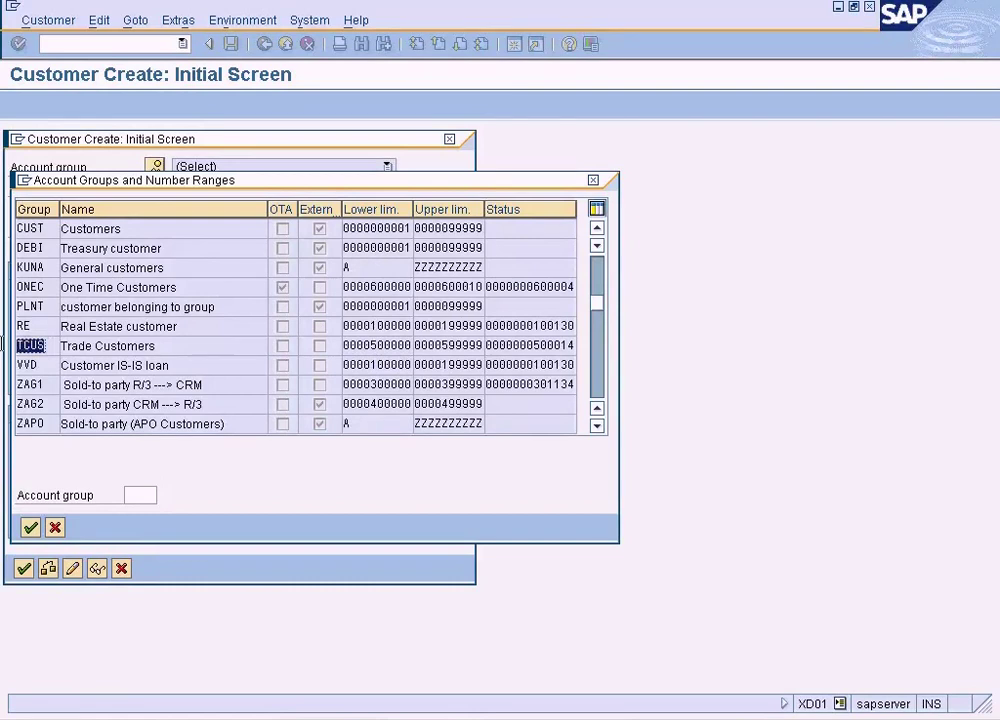
Step: Page through to the last account groups and back to the top, then close the number-range list
click(597, 427)
click(597, 427)
click(597, 427)
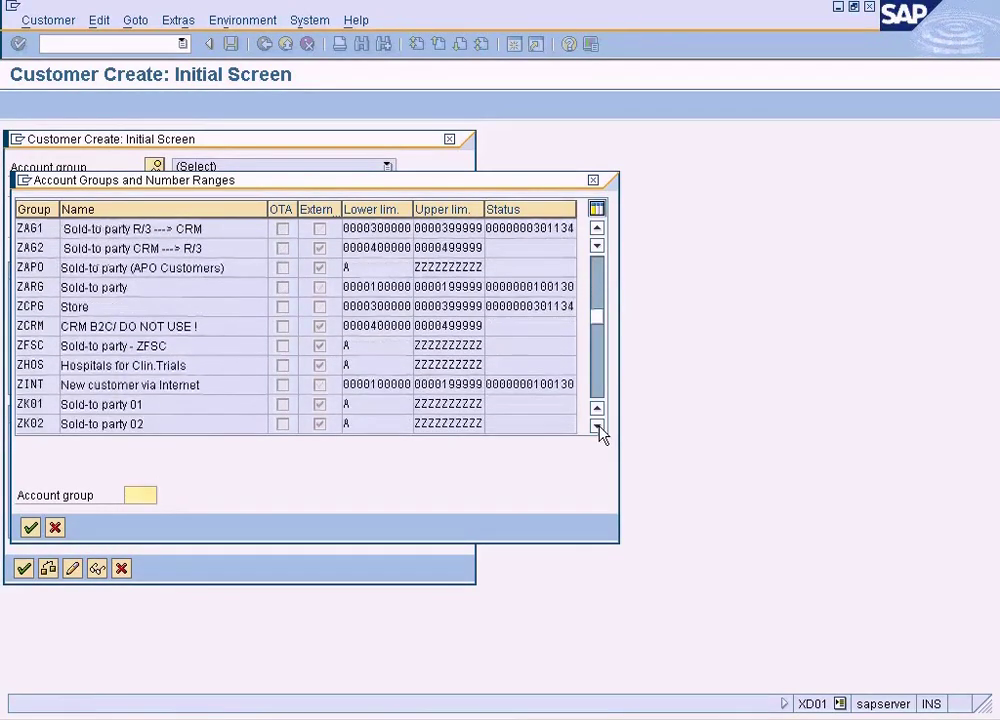
click(597, 427)
click(597, 425)
click(597, 425)
click(597, 390)
click(597, 390)
click(599, 394)
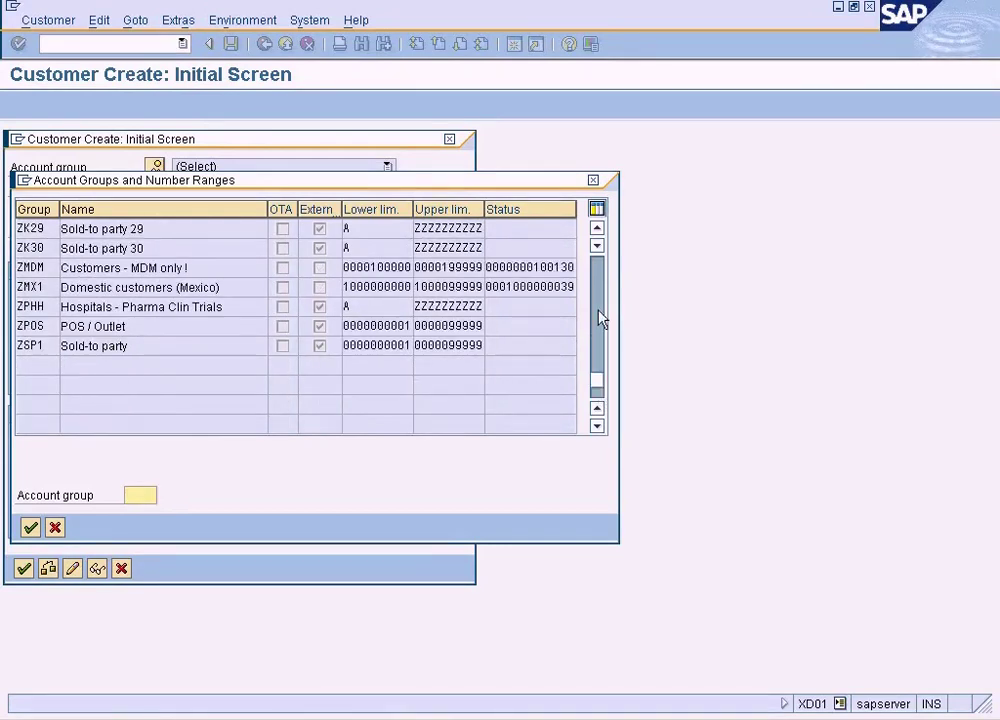
click(597, 273)
click(597, 273)
click(597, 273)
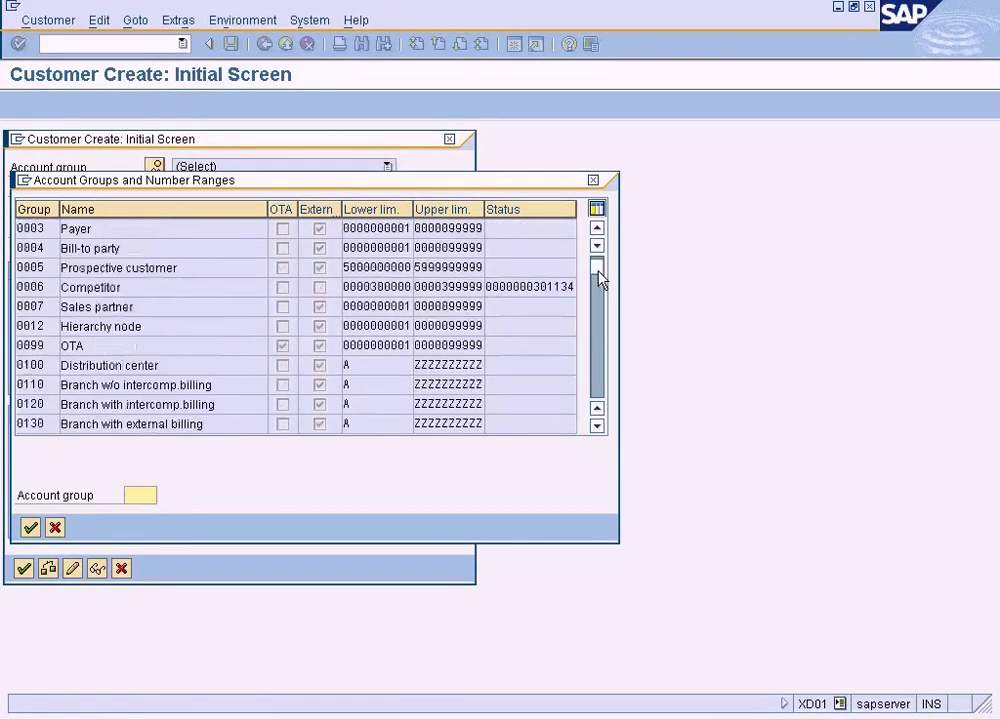
click(55, 527)
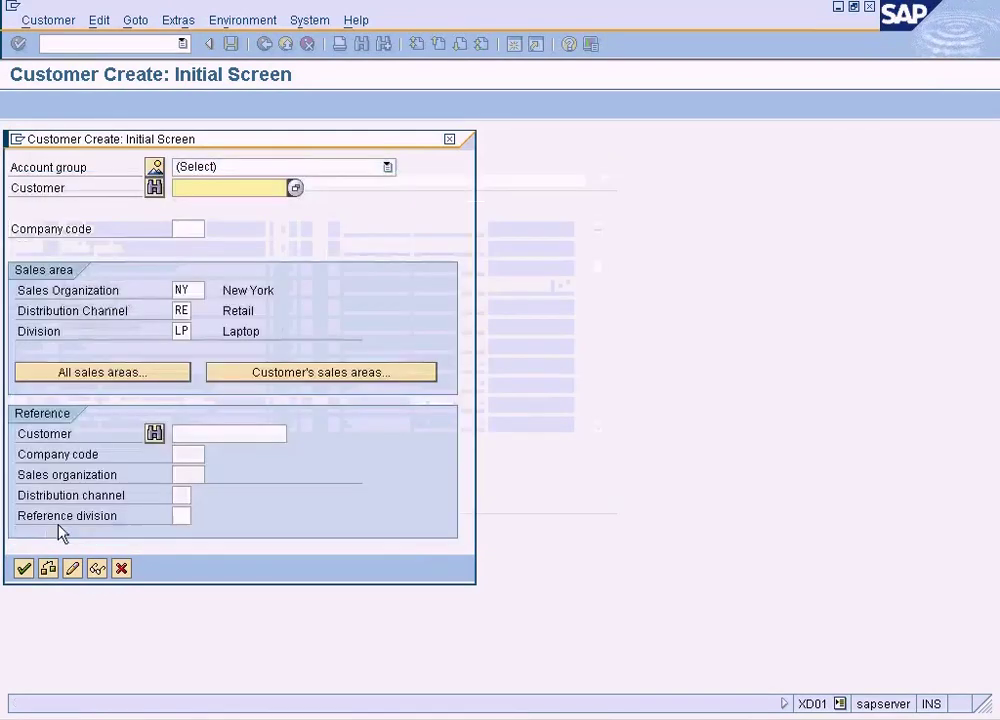
click(447, 717)
Step: Query table KNA1 for customer 500002 in the Data Browser and open the full Customer C record
click(451, 591)
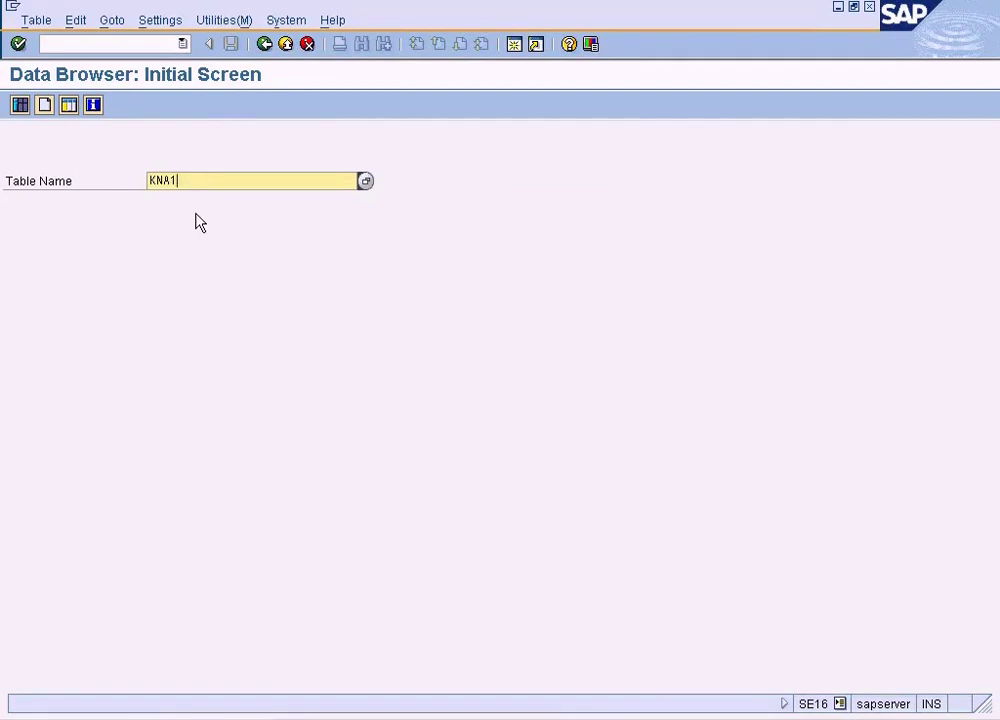
key(Return)
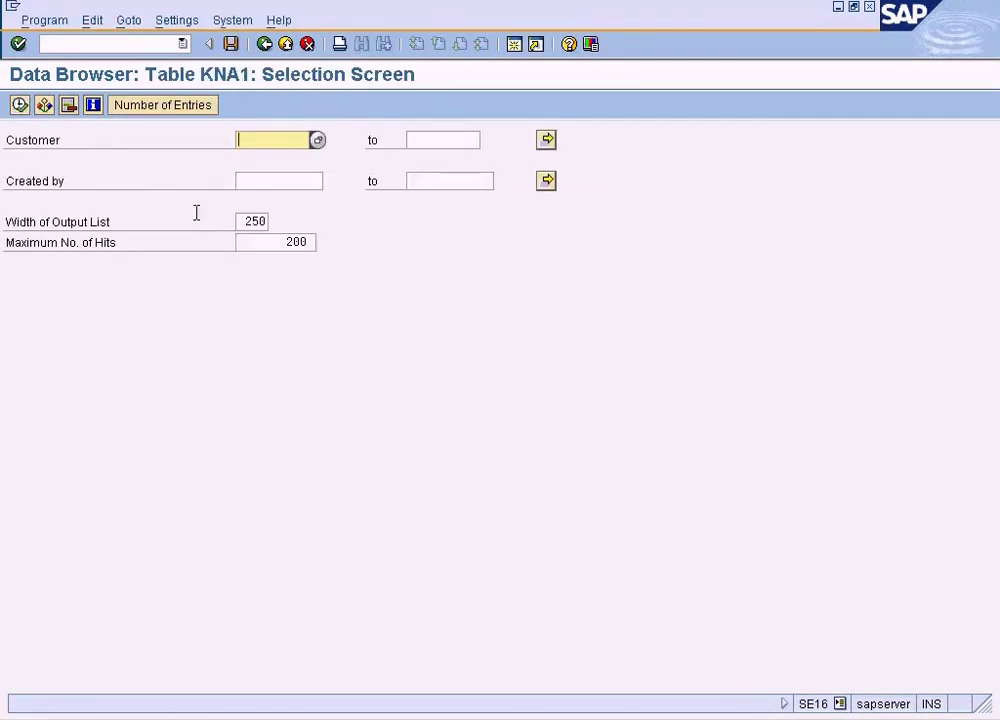
text(5000)
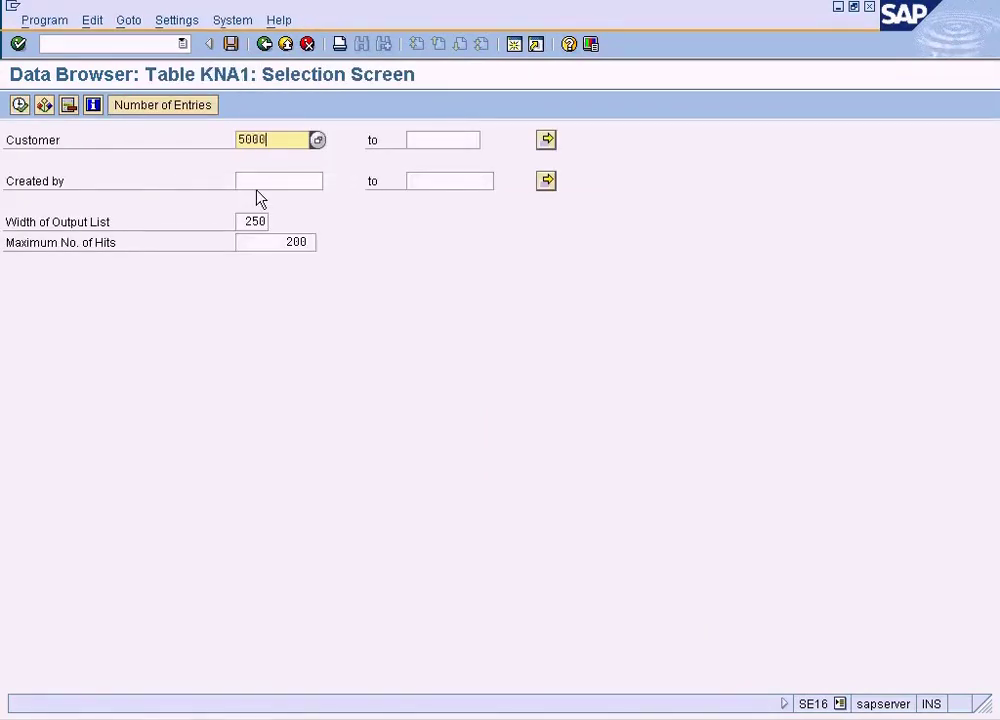
text(02)
click(20, 106)
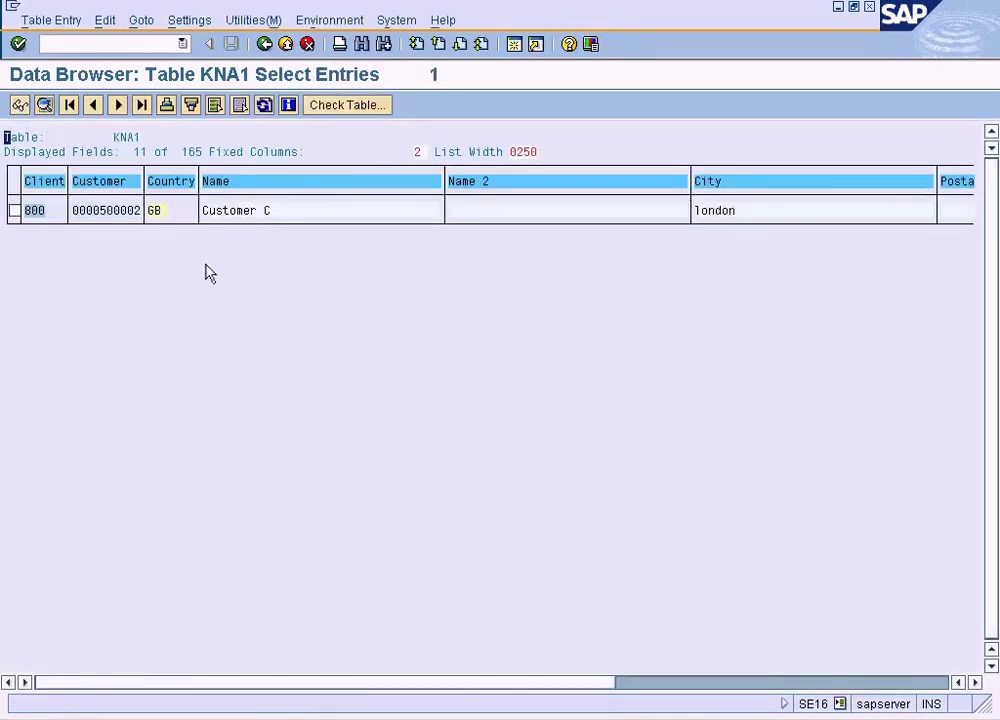
click(239, 218)
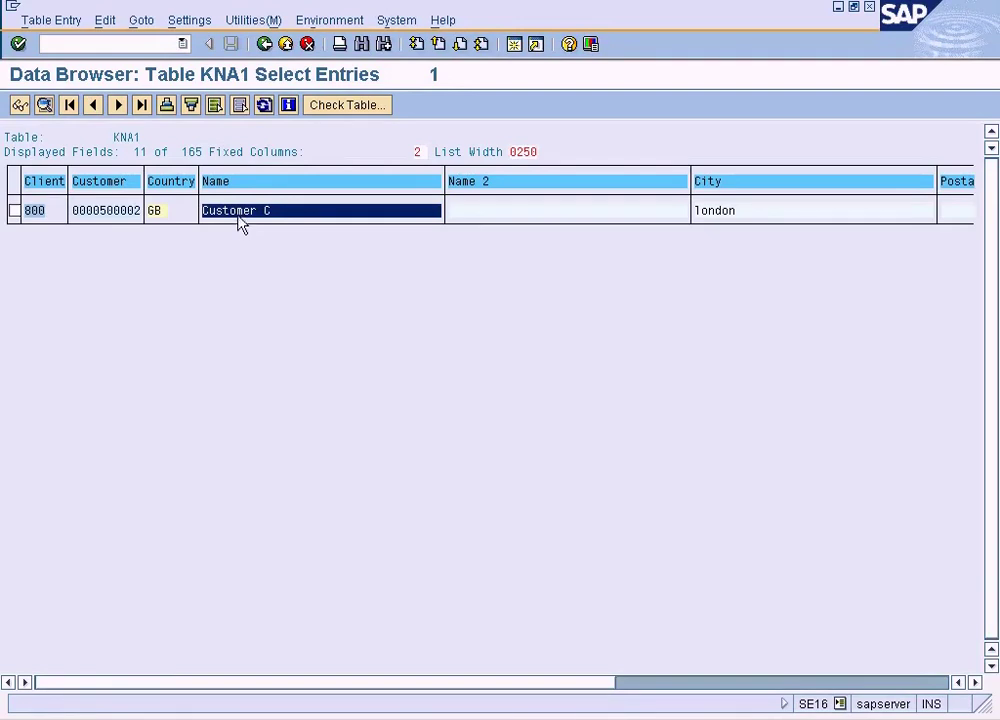
double_click(239, 218)
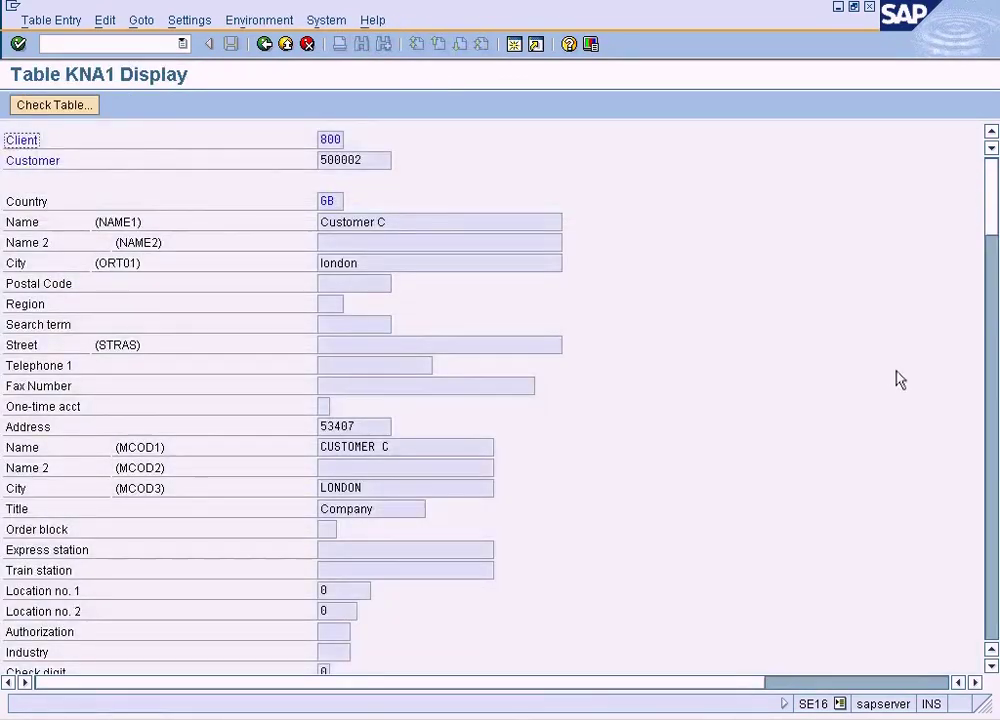
Step: Scroll the KNA1 customer display to confirm the account group is TCUS
click(992, 648)
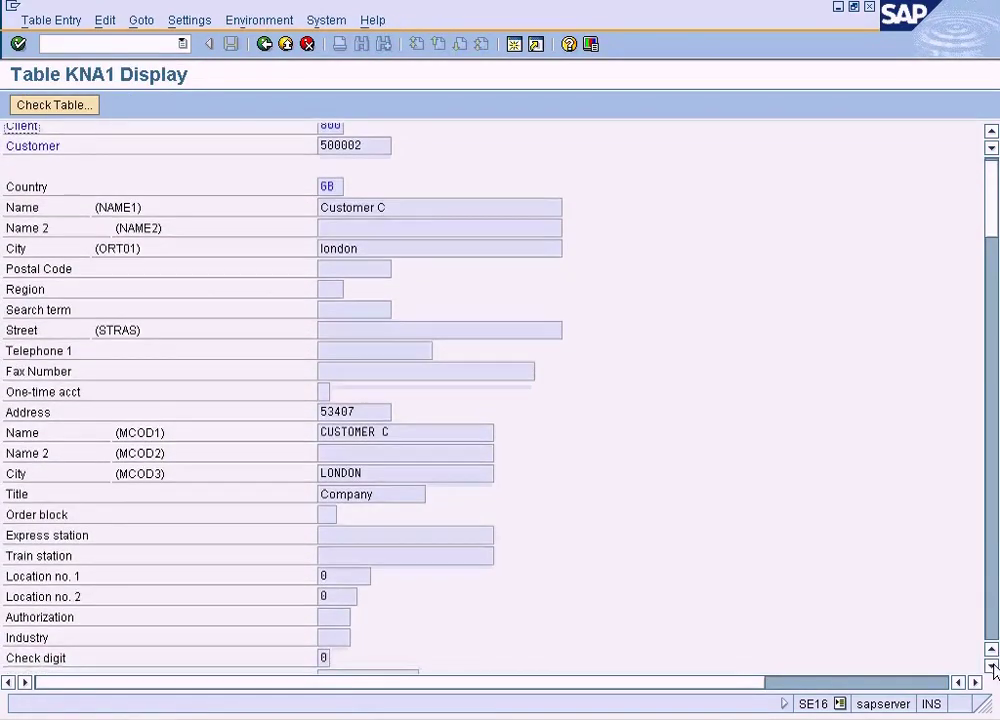
scroll(992, 648, down, 9)
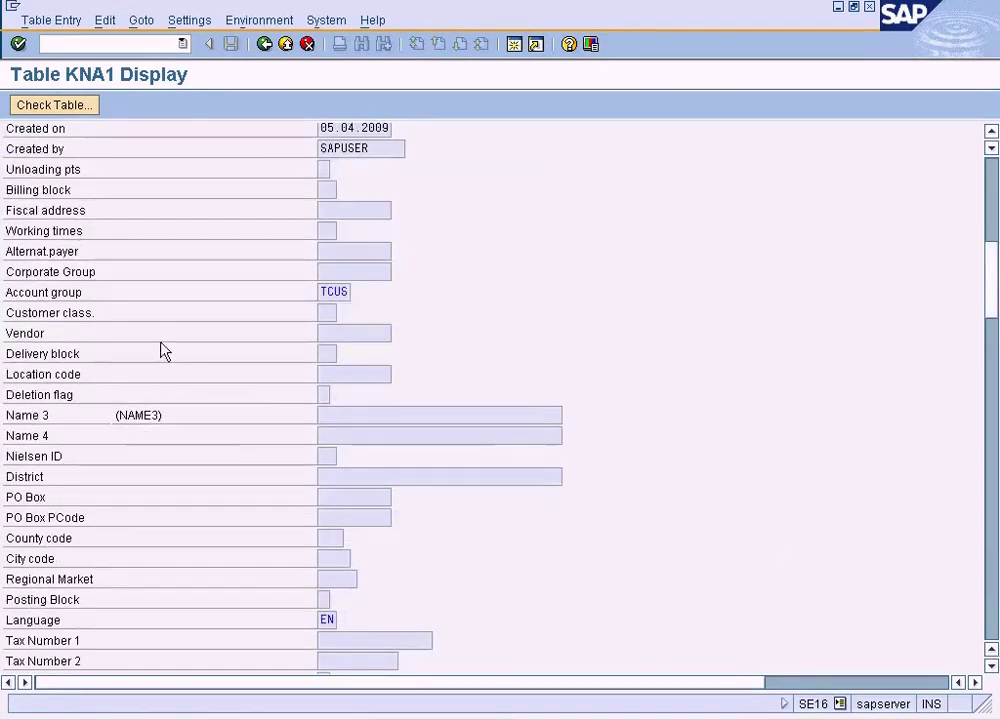
click(322, 292)
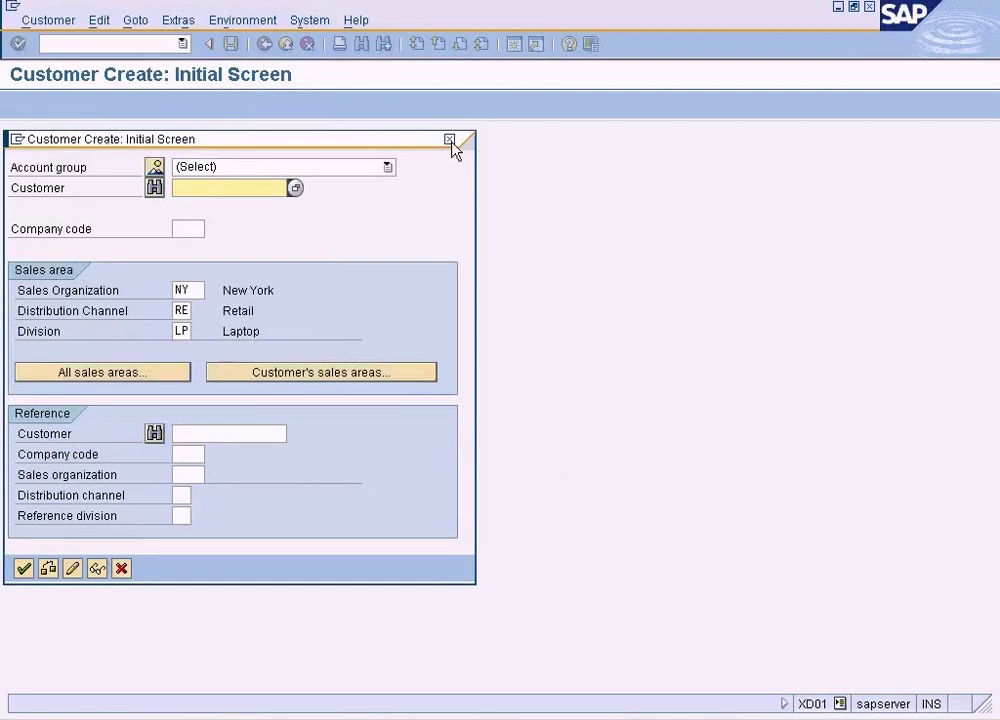
Step: Close the Customer Create popup and open Define Account Groups with Screen Layout (Customers) as read-only
click(121, 568)
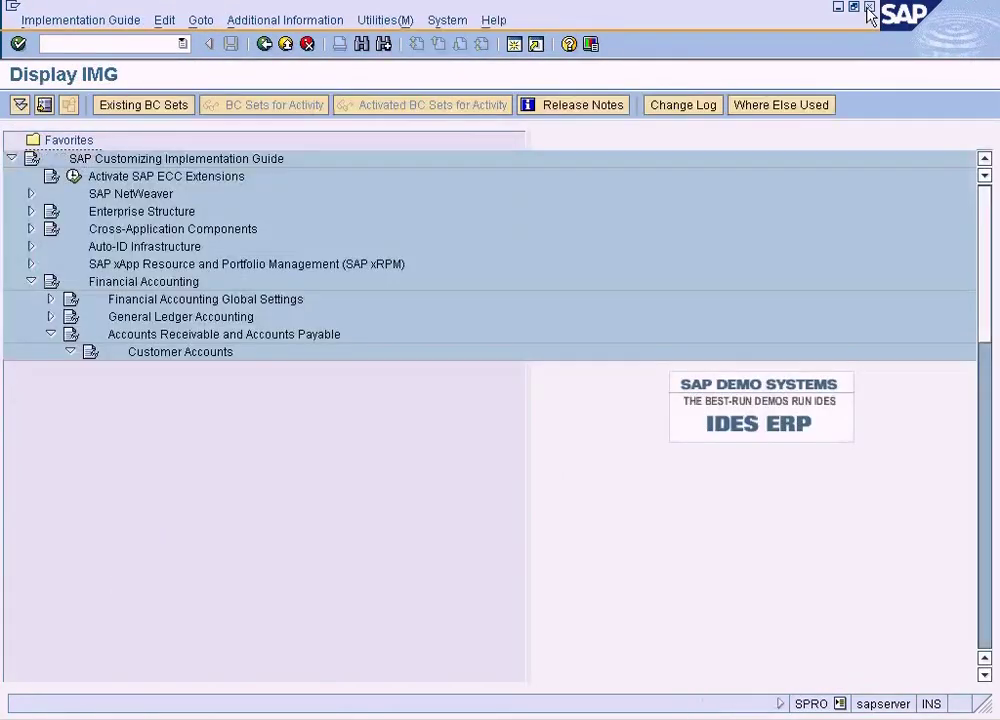
click(172, 405)
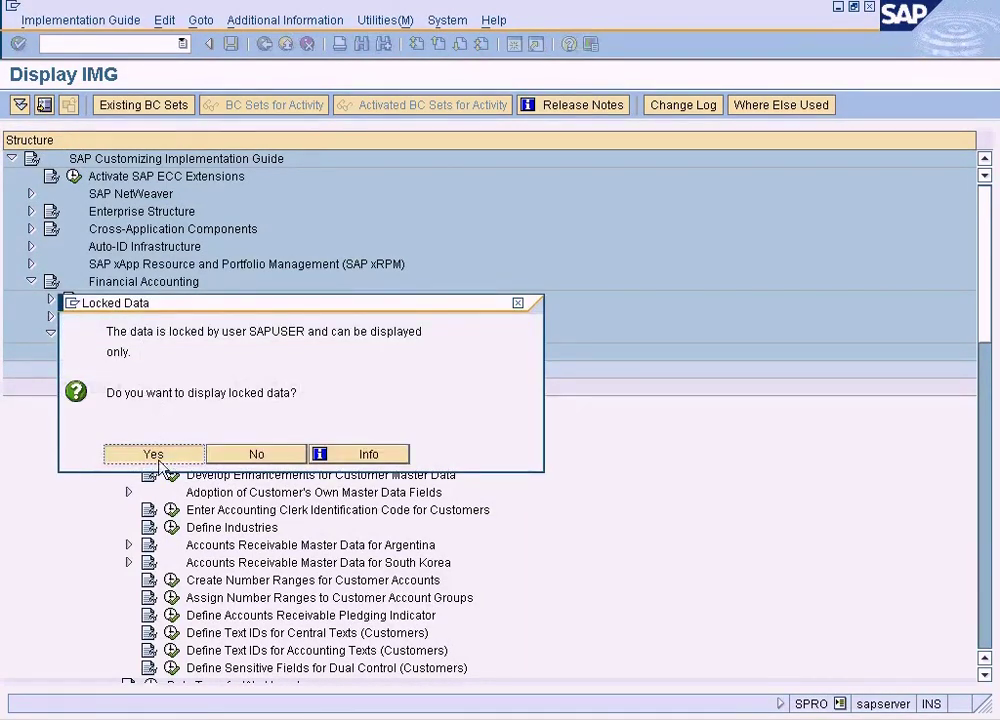
click(157, 458)
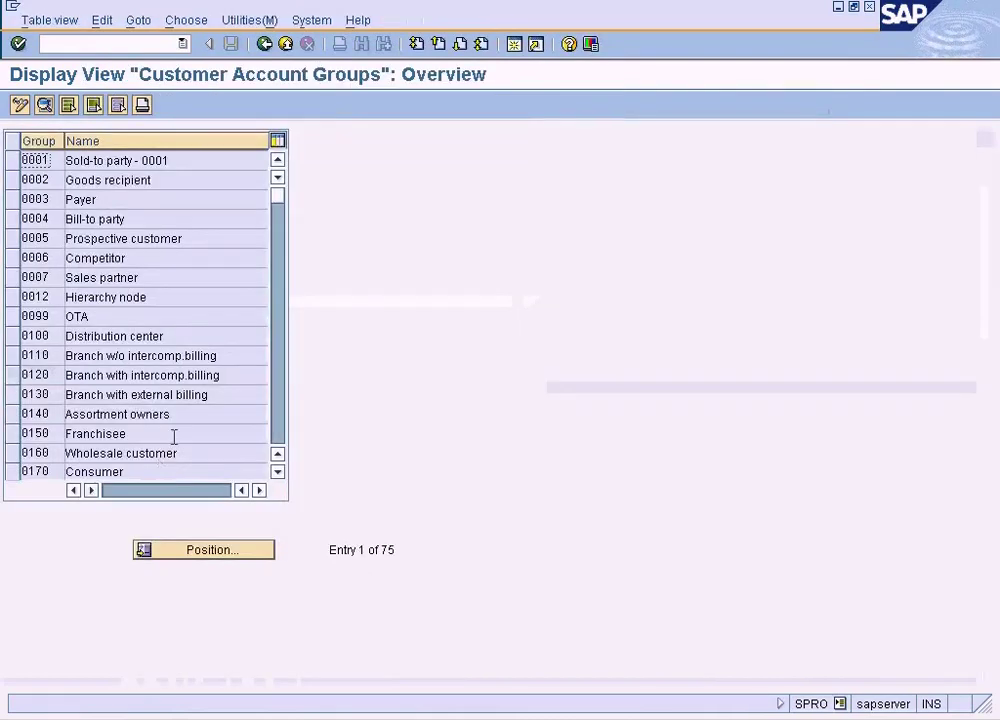
Step: Jump to account group TCUS (Trade Customers) and open its General data field status groups
click(229, 550)
text(tcus)
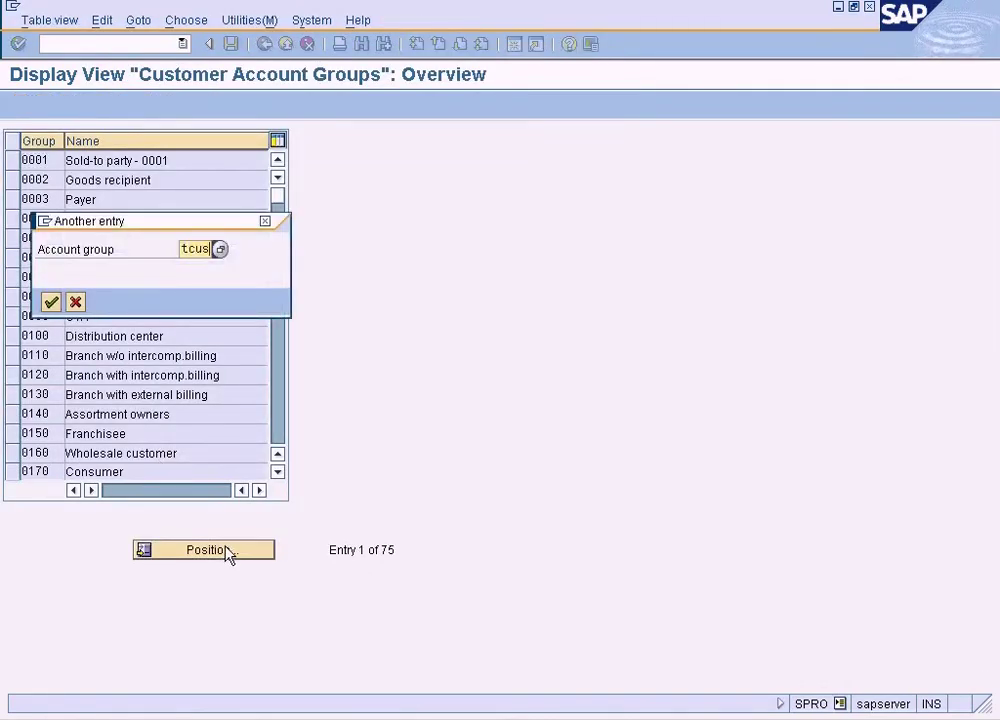
key(Return)
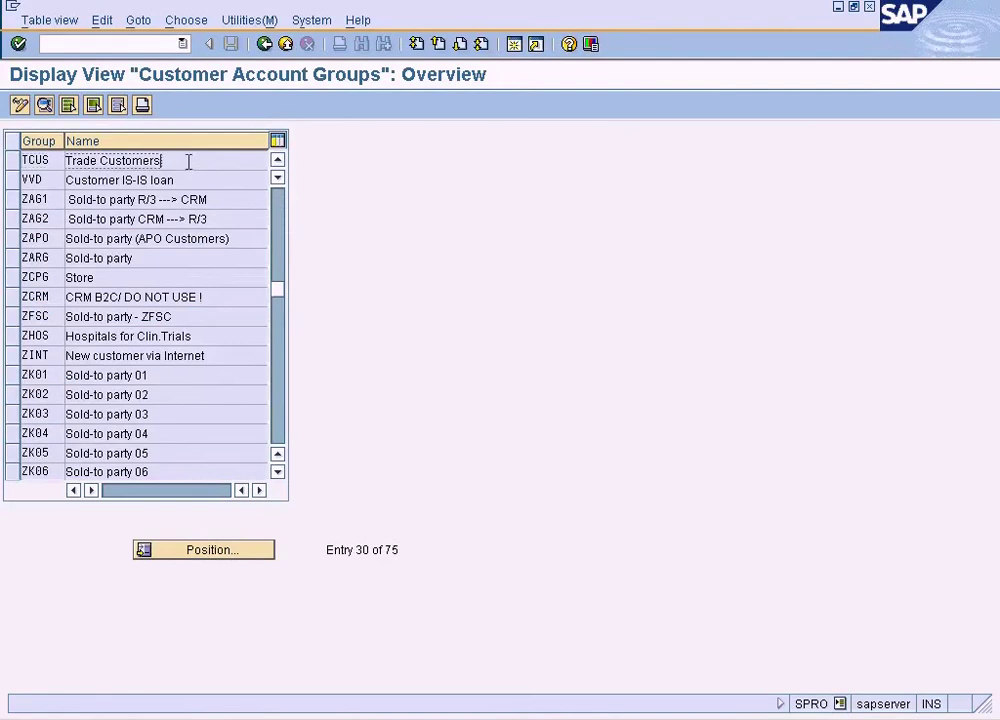
double_click(188, 161)
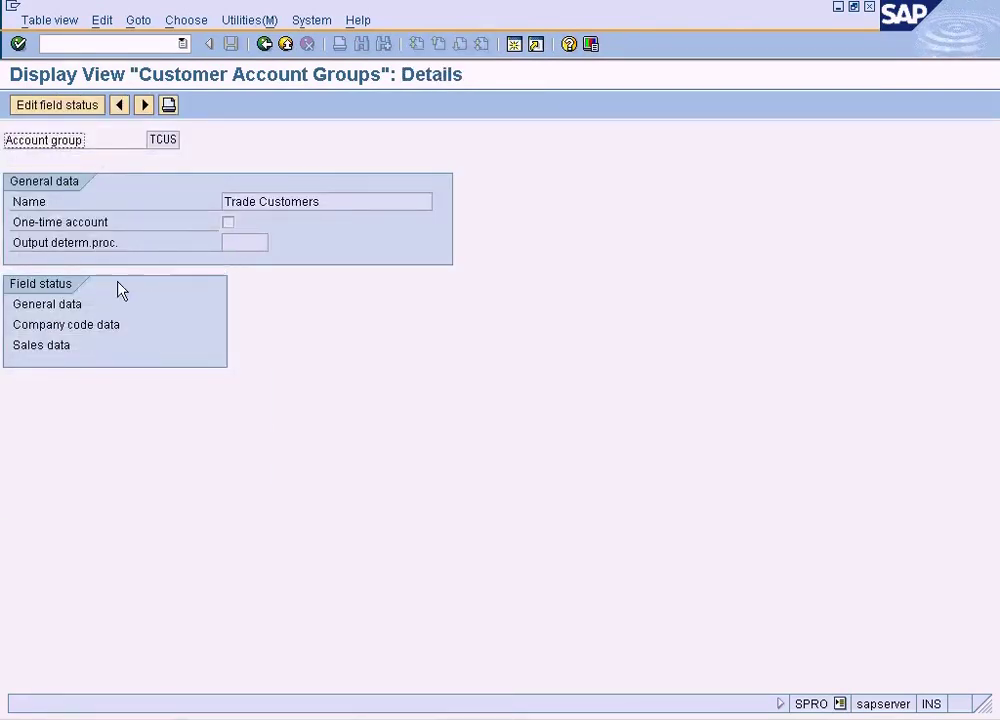
double_click(66, 306)
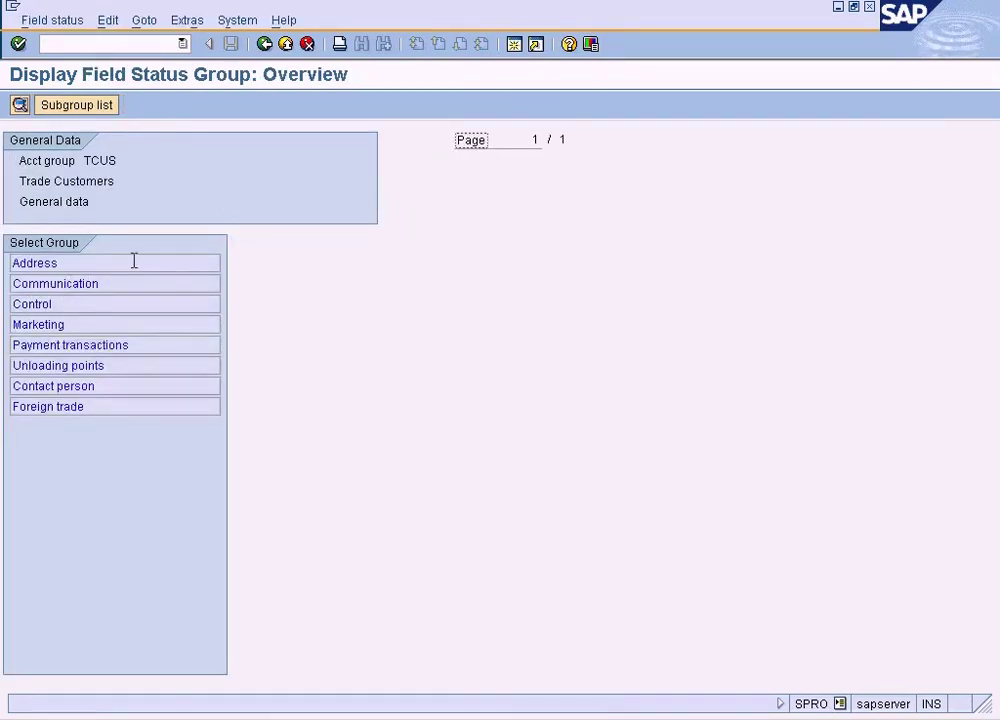
Step: Review TCUS Address field statuses (Postal code, city required) and return to the group details
double_click(109, 264)
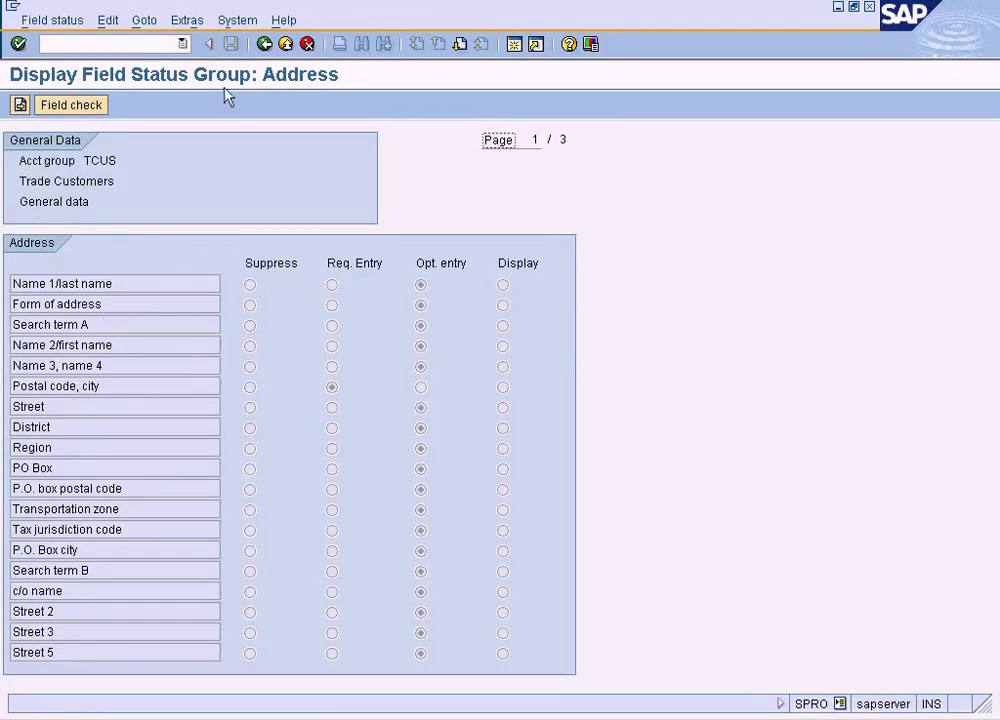
click(265, 44)
click(265, 44)
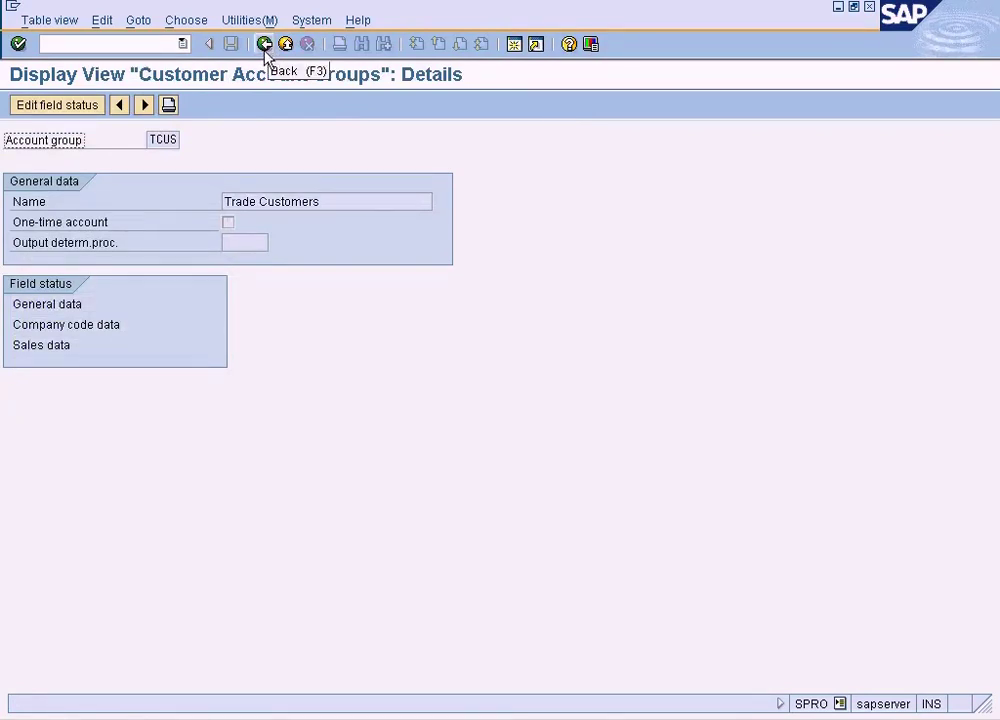
Step: Back out of the account group settings and IMG to the Account Groups – Function Assignment overview
click(264, 45)
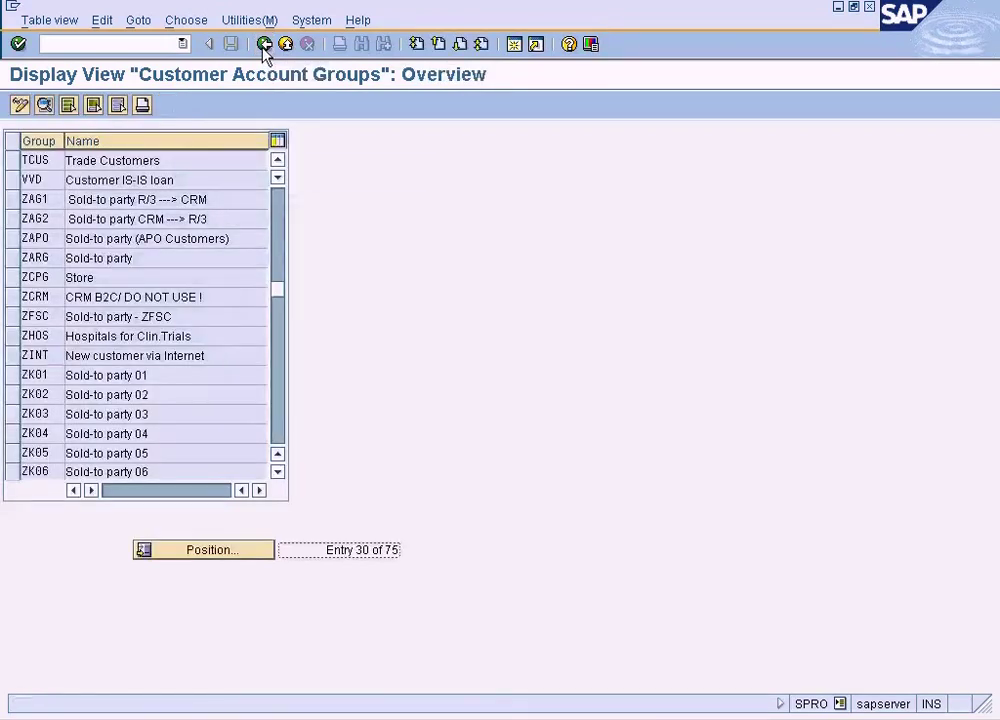
click(264, 45)
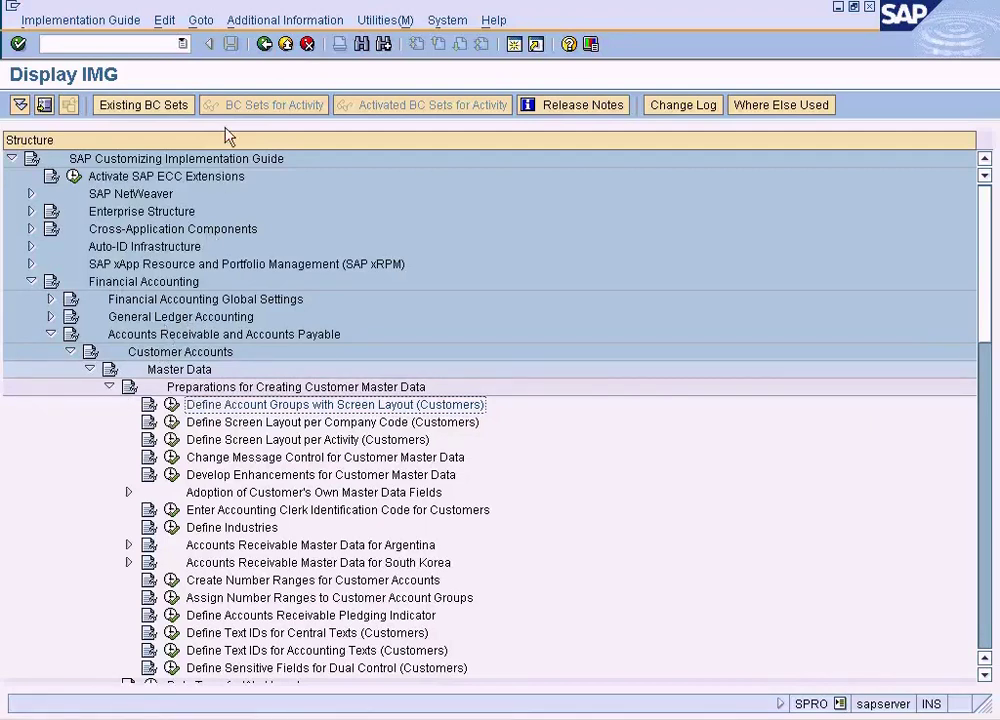
click(265, 46)
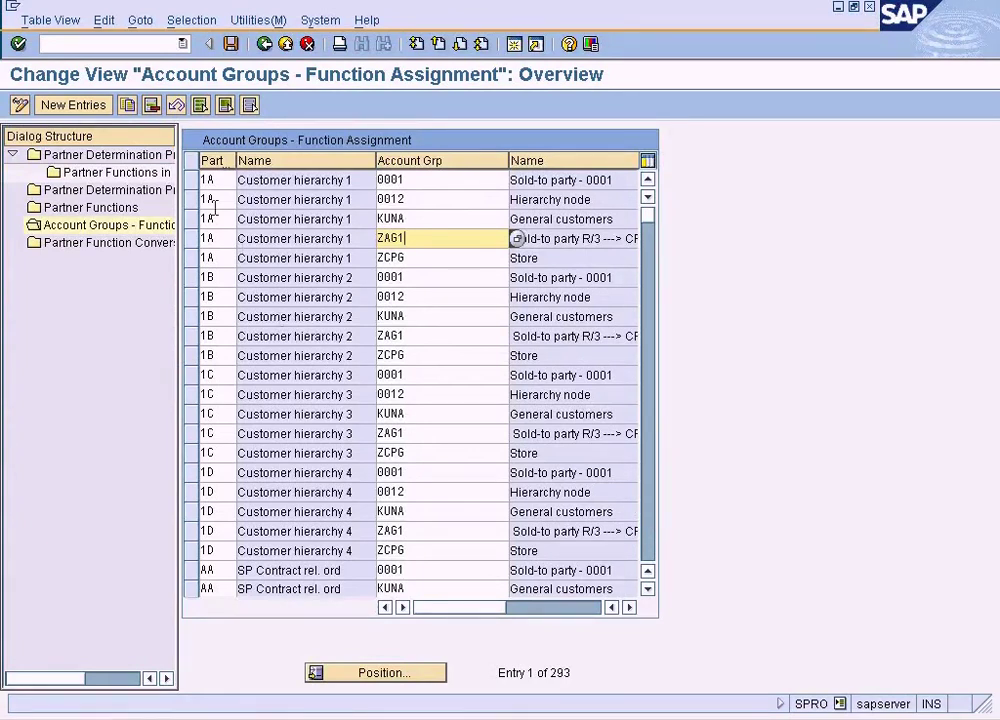
Step: Widen the Part column and move down the table to the Payer–TCUS assignment, entry 155
drag(236, 160, 338, 160)
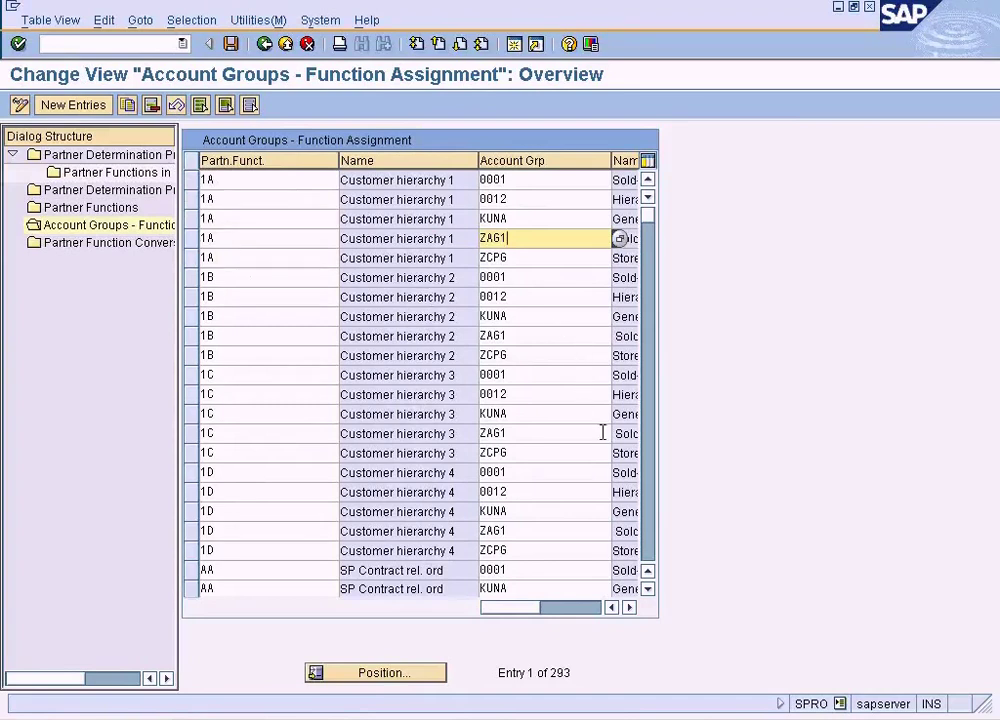
click(650, 540)
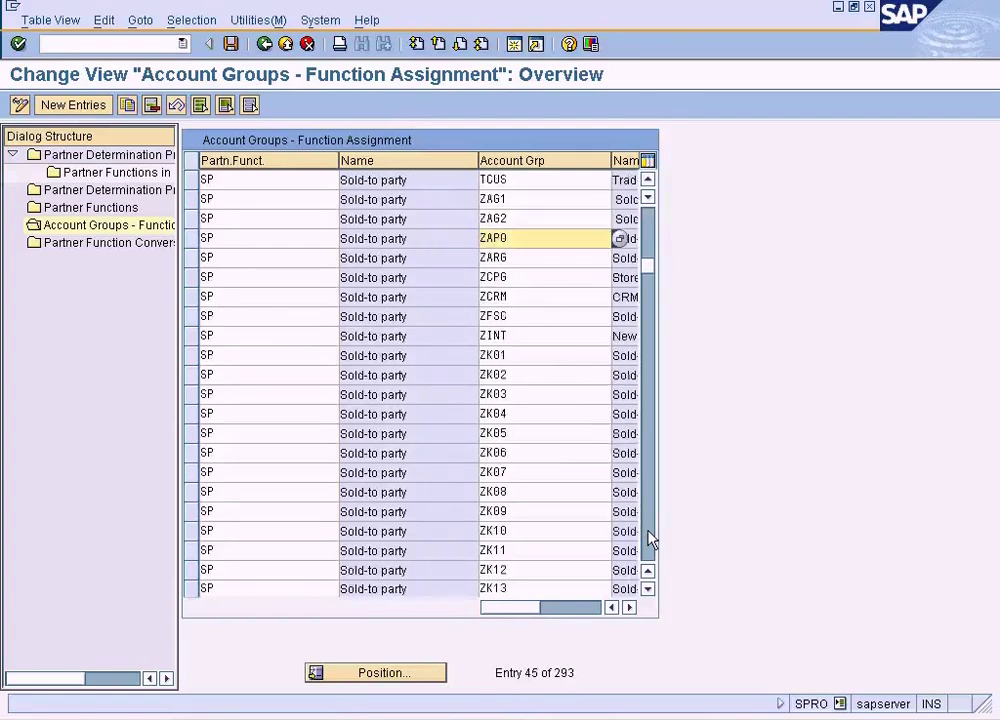
click(650, 540)
click(650, 540)
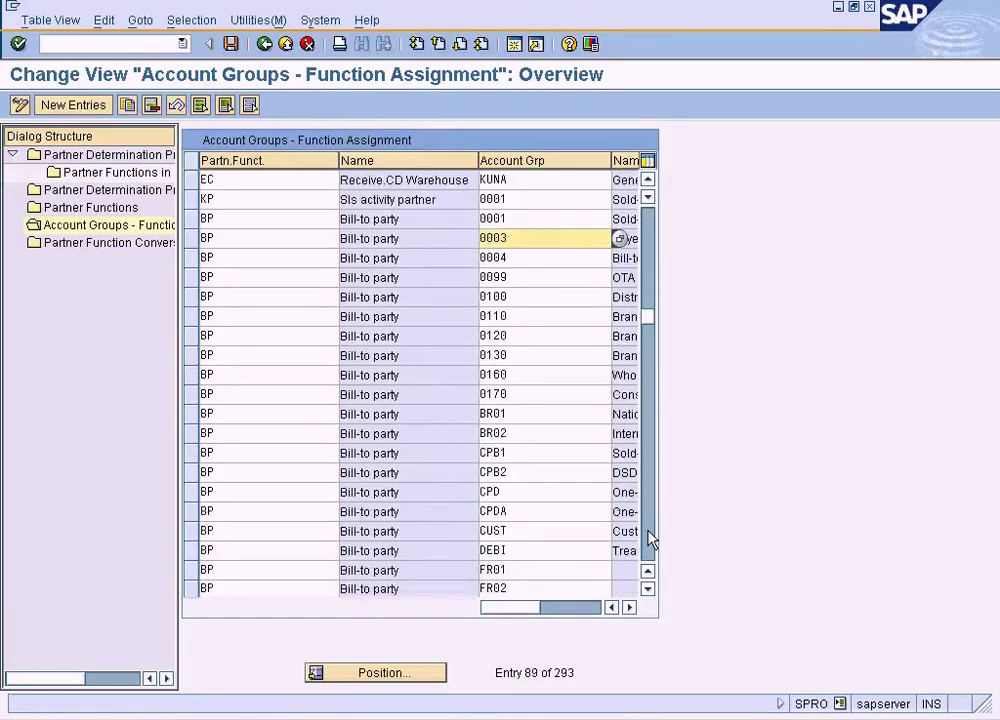
click(650, 540)
click(650, 540)
click(650, 540)
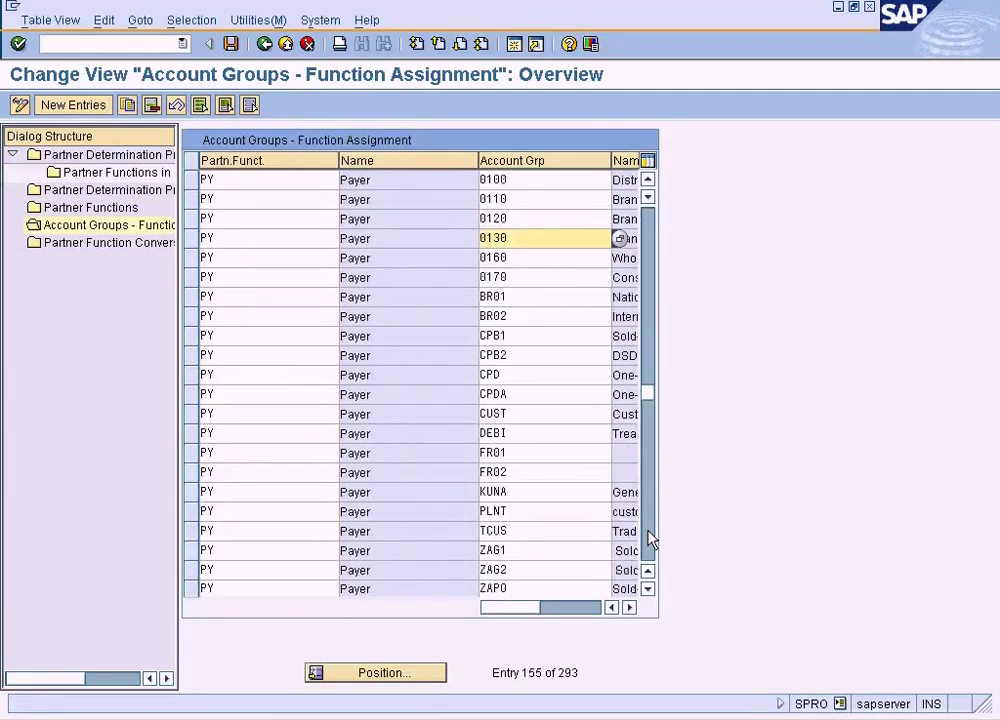
click(527, 531)
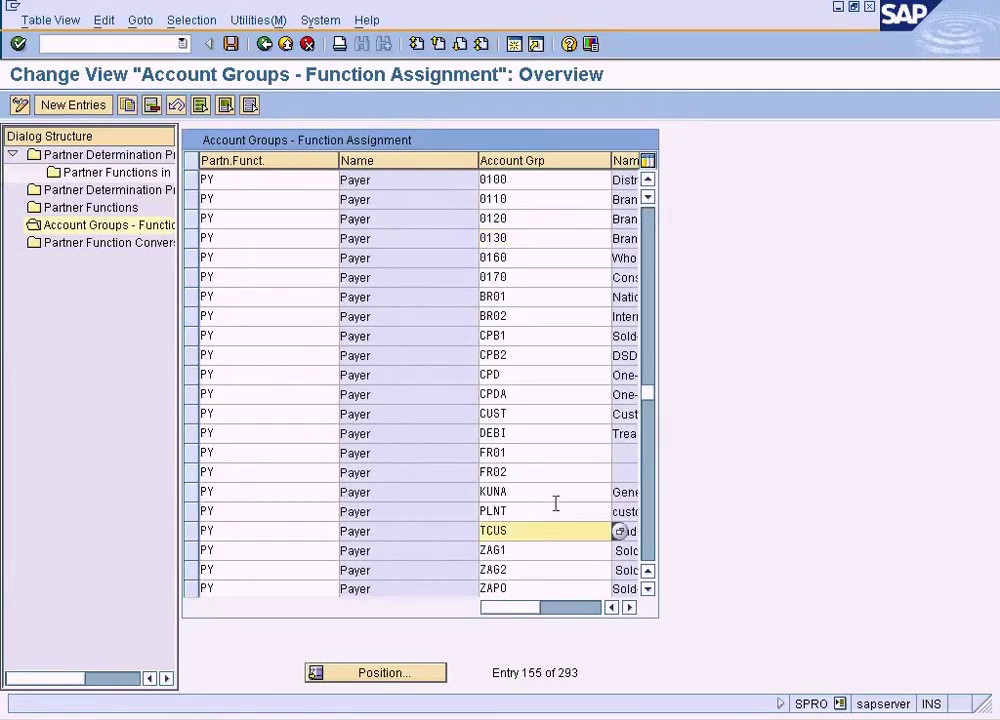
click(246, 531)
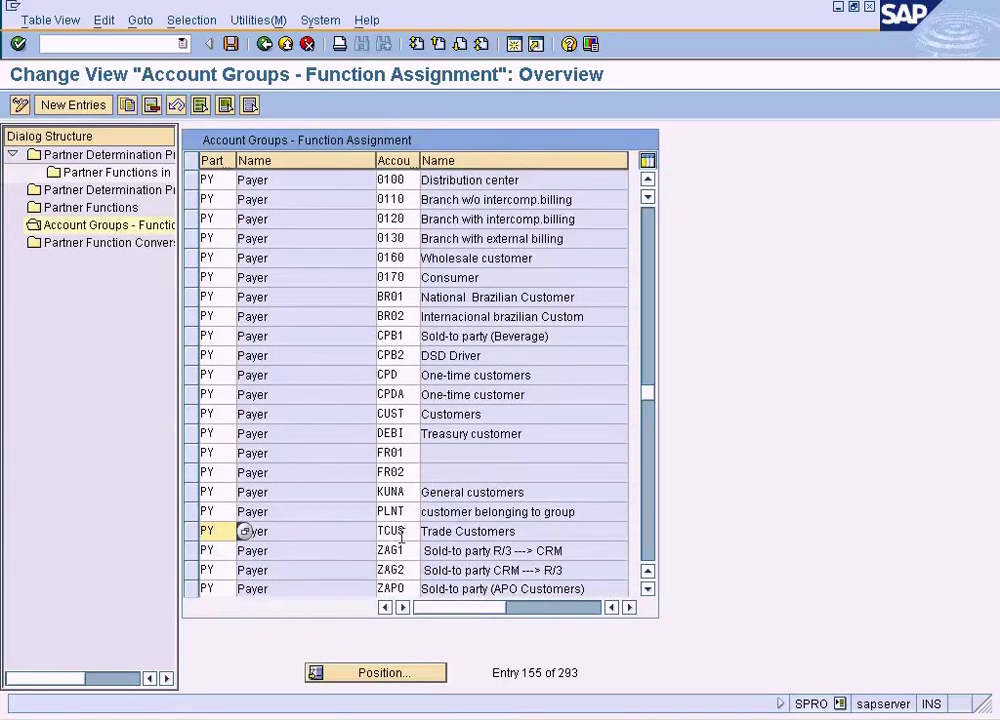
click(401, 533)
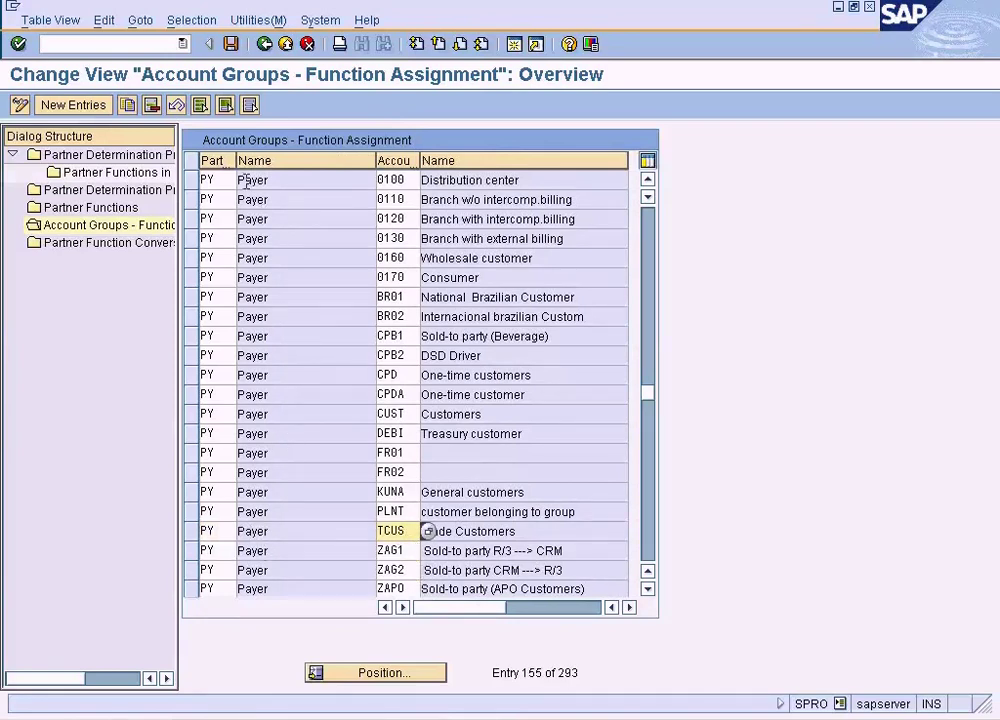
Step: Fit the Part column, widen the dialog structure tree and Account Grp column, then switch to Word
double_click(199, 160)
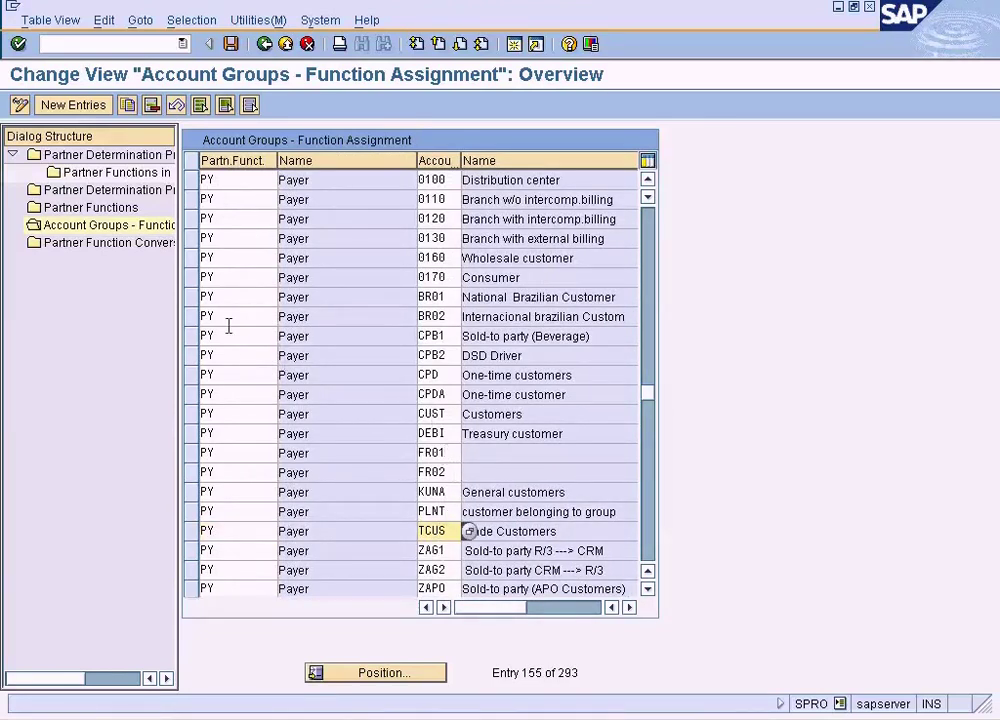
drag(183, 297, 269, 297)
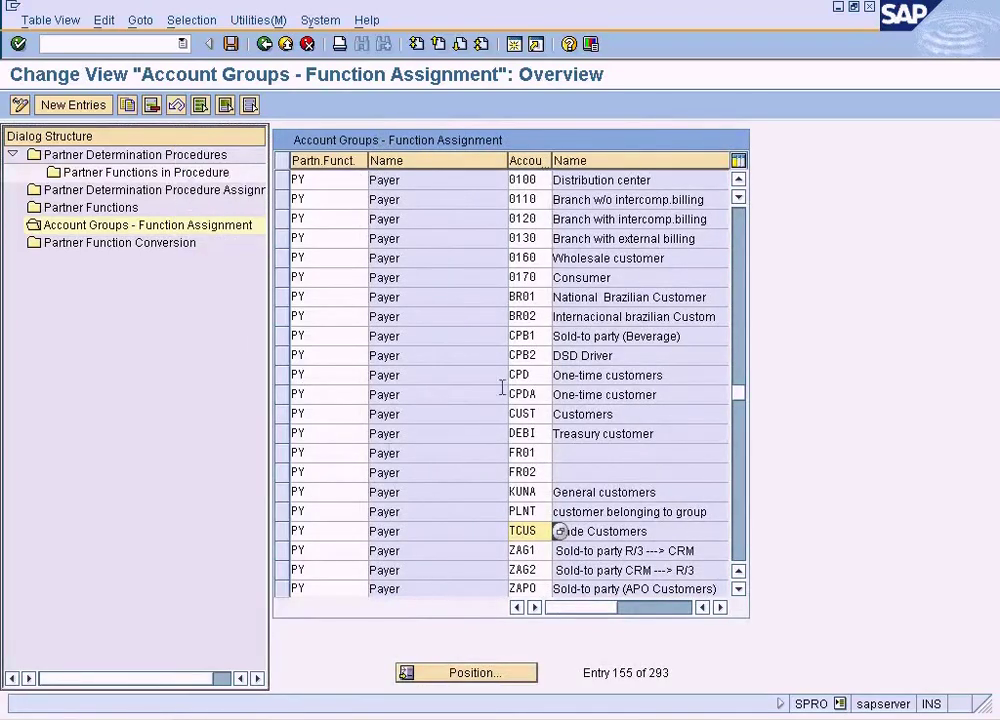
drag(553, 163, 606, 163)
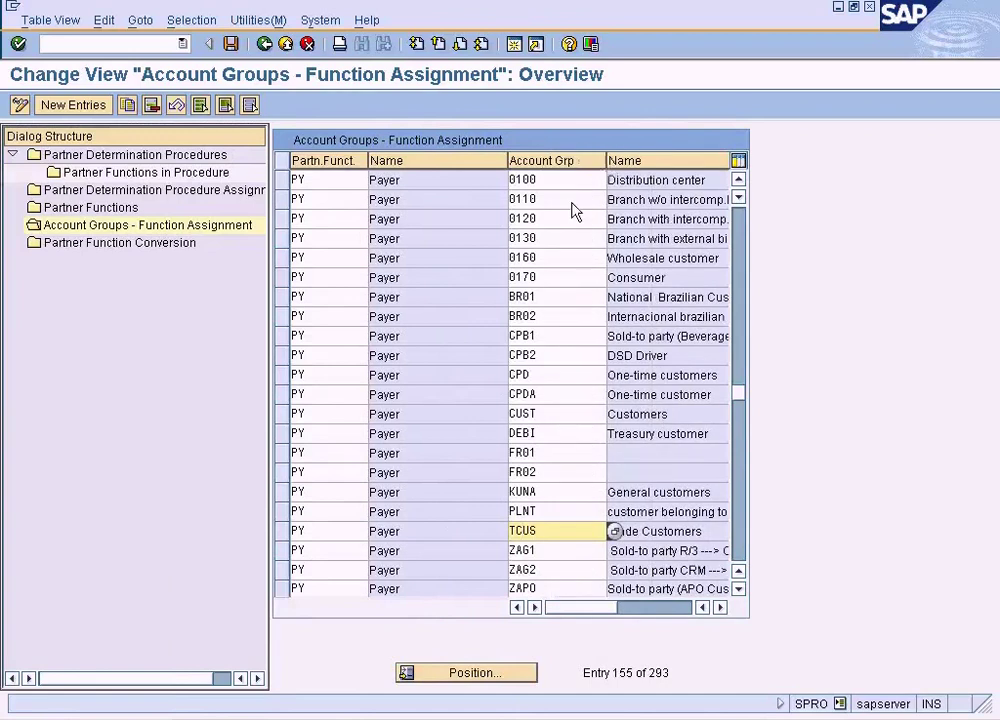
key(alt+Tab)
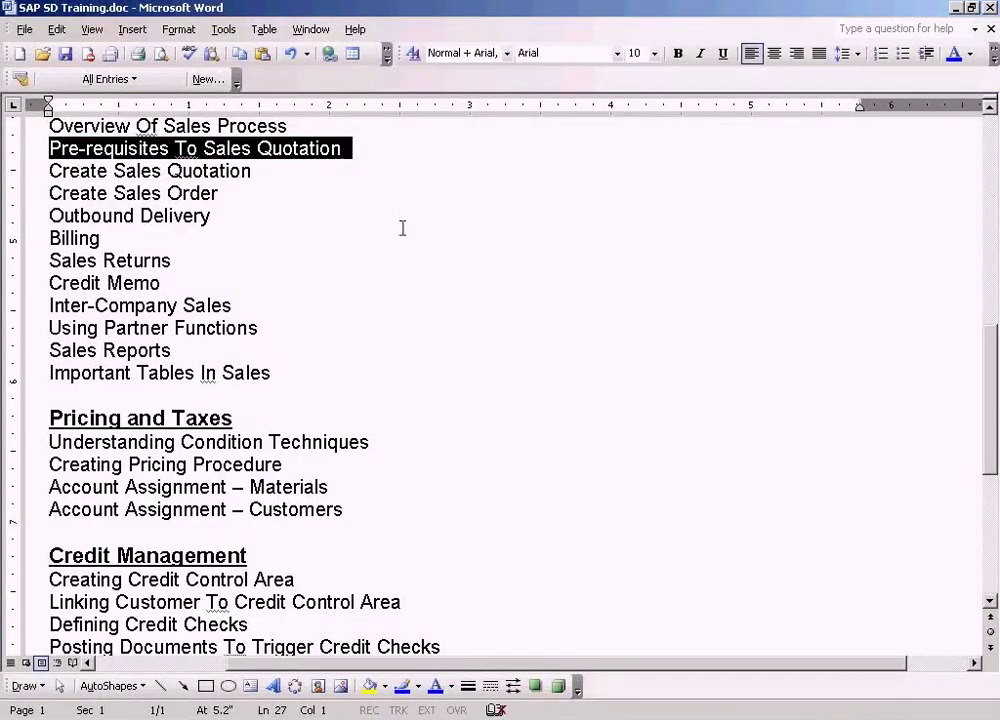
Step: Highlight 'Define Partner Functions' in the Word outline and return to the SAP Account Groups window
click(415, 259)
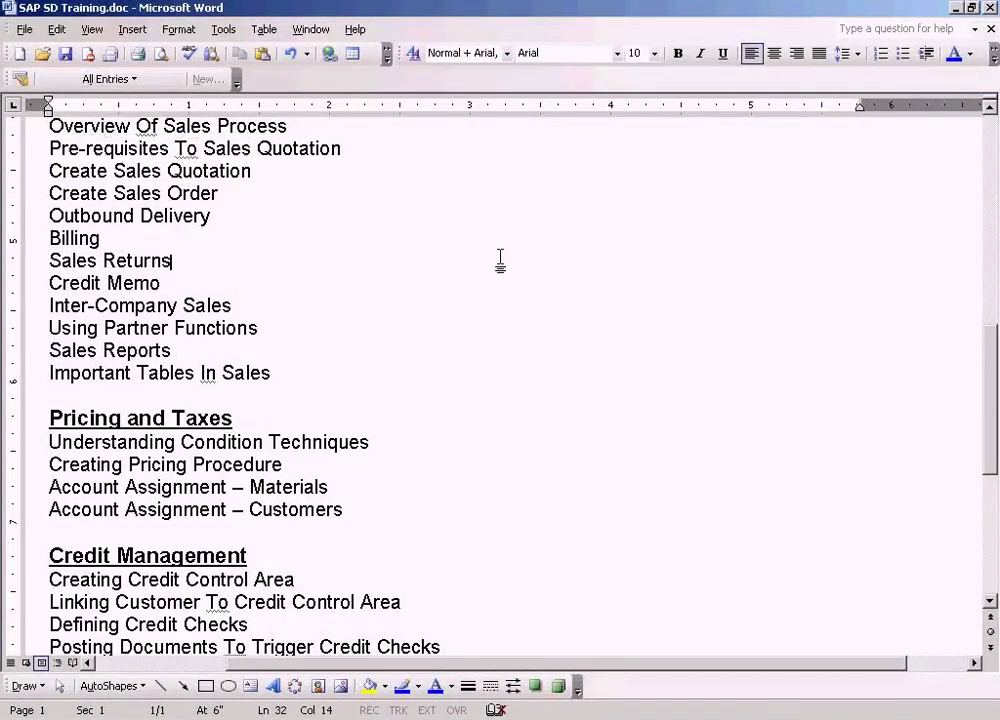
click(990, 109)
click(991, 111)
click(990, 112)
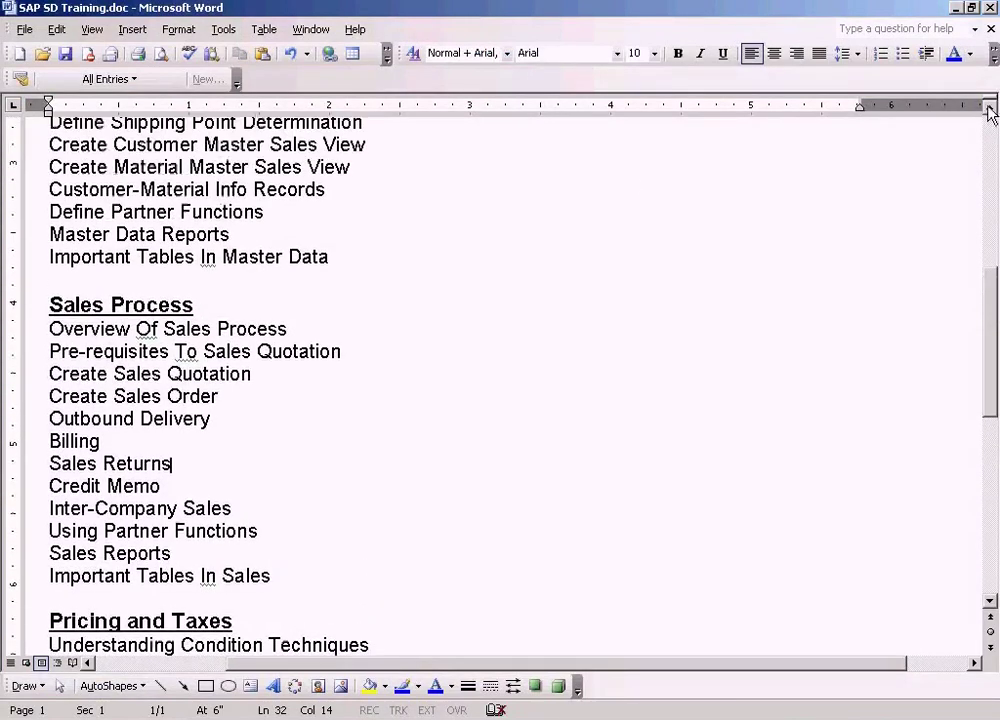
drag(290, 217, 95, 213)
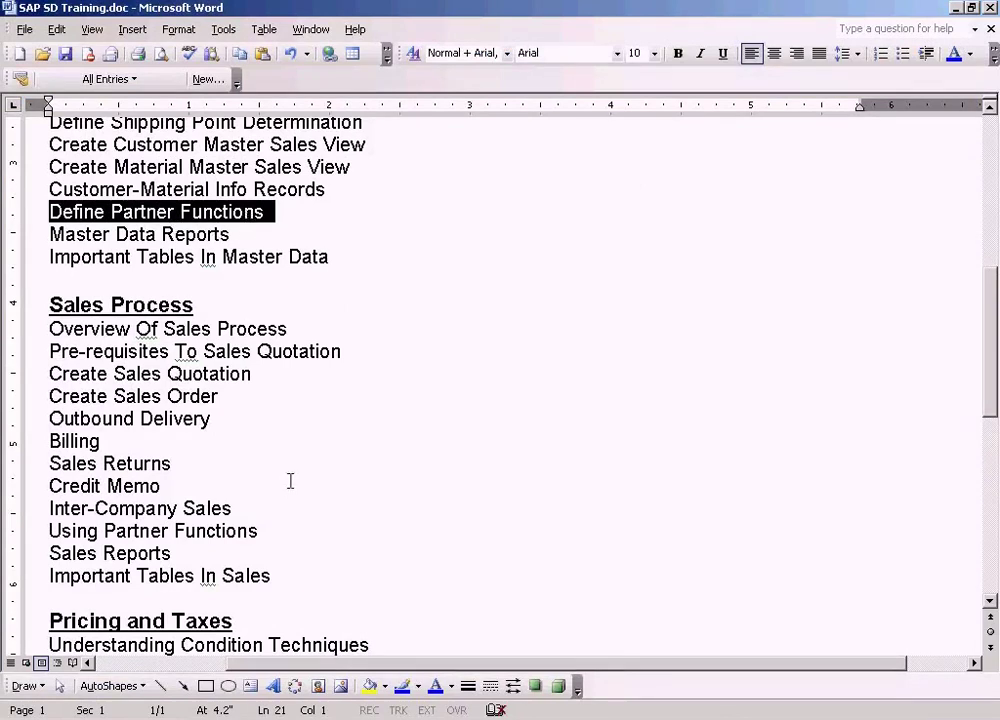
click(430, 719)
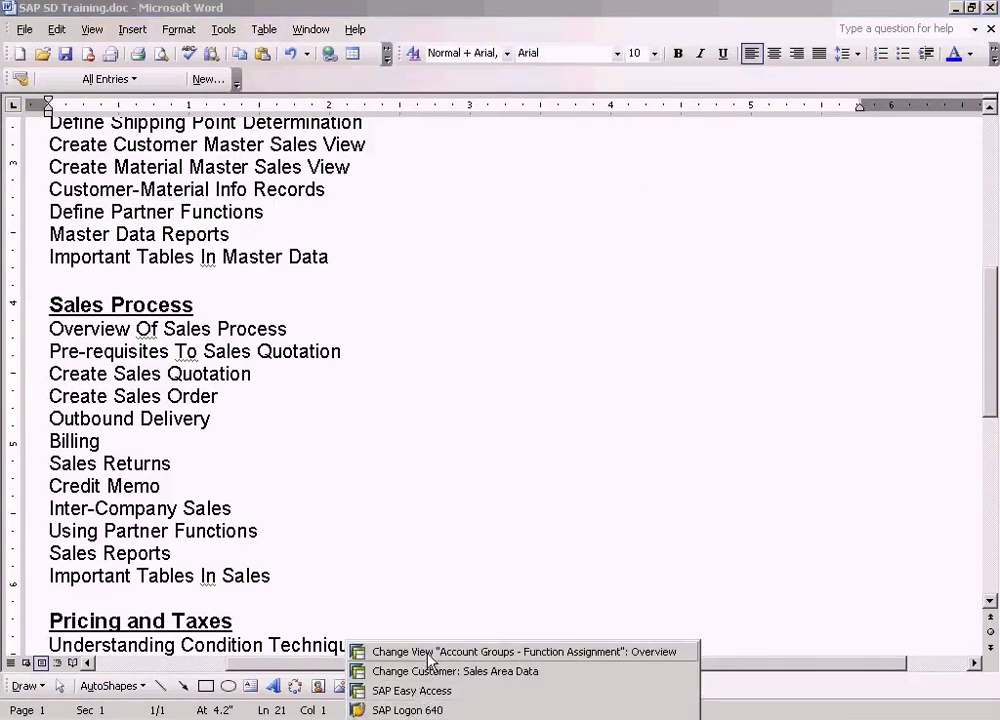
click(430, 652)
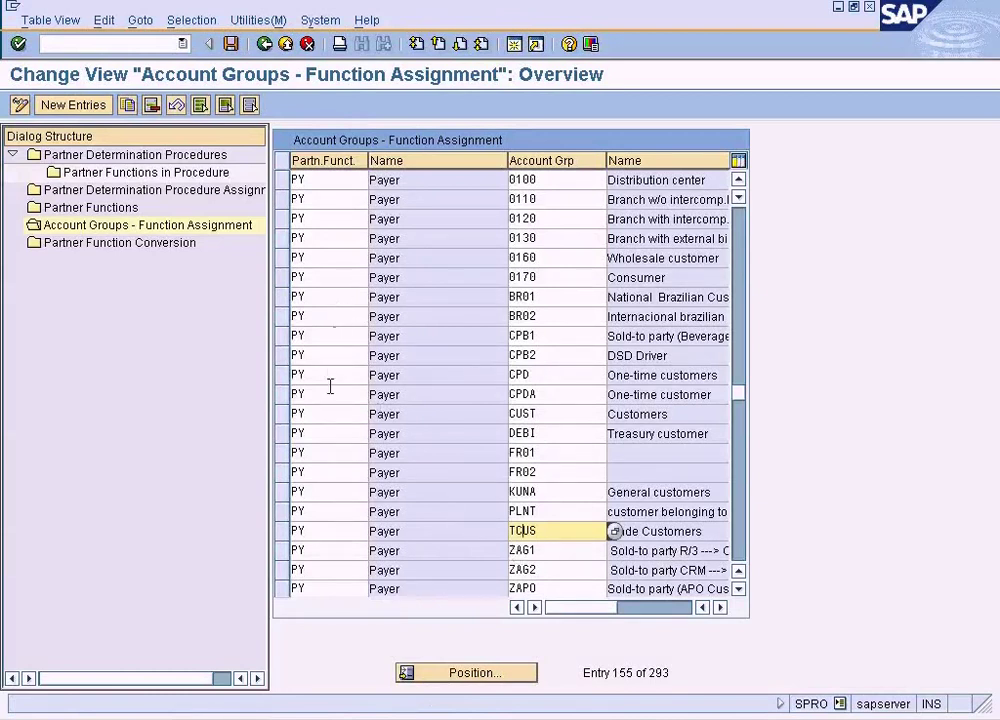
Step: Jump to TCUS in Partner Determination Procedure Assignment, confirm procedure AG, and open the procedures list
click(194, 190)
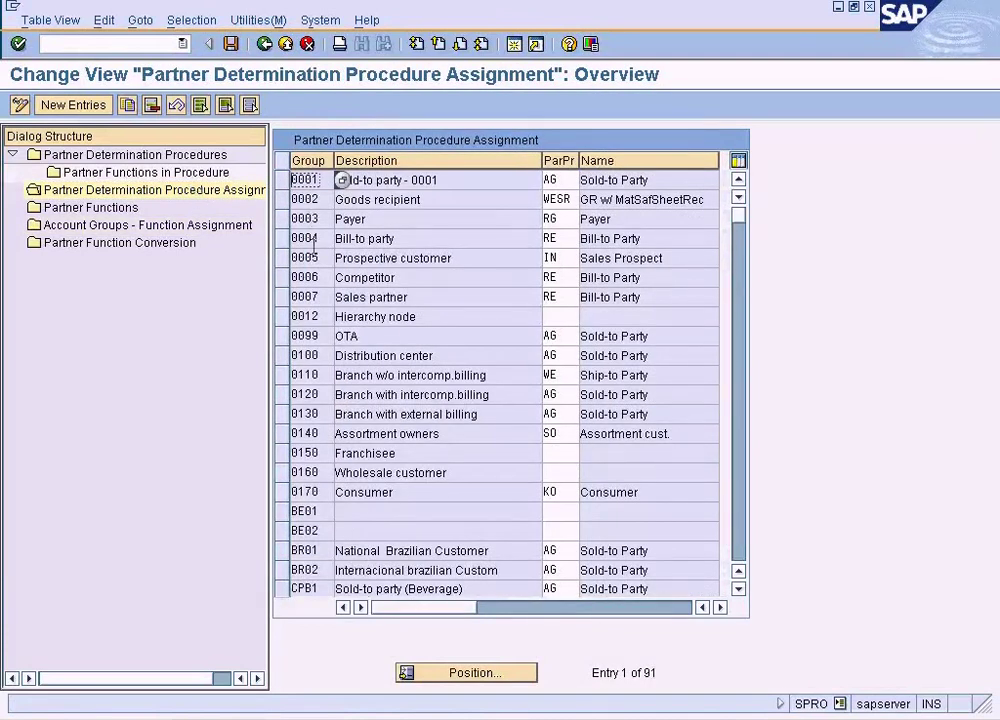
click(508, 670)
text(t)
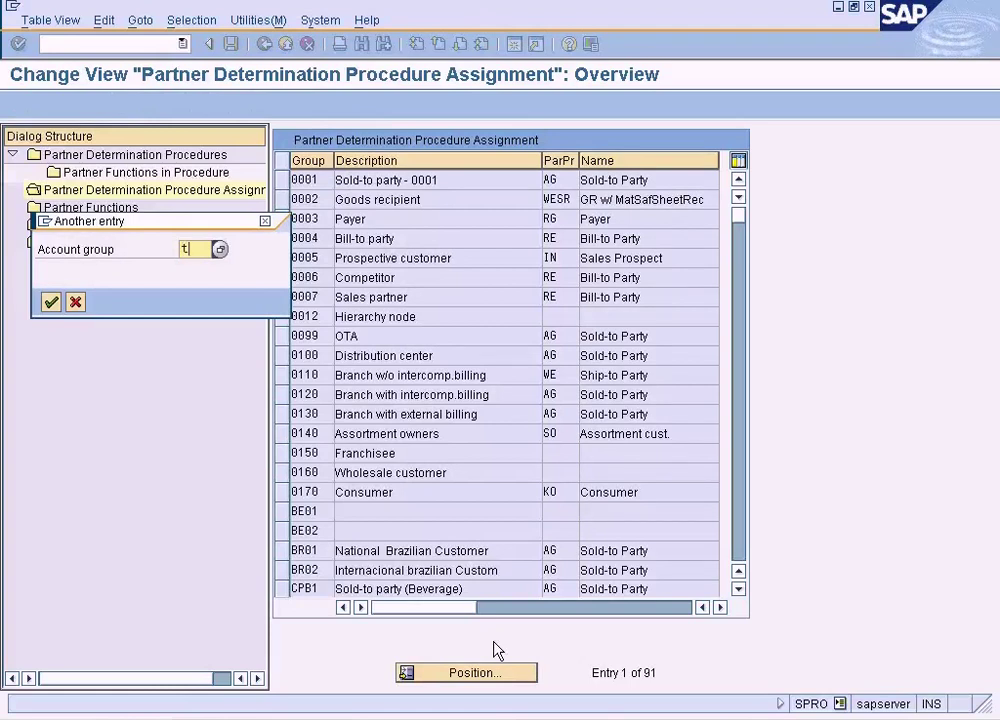
text(cus)
key(Return)
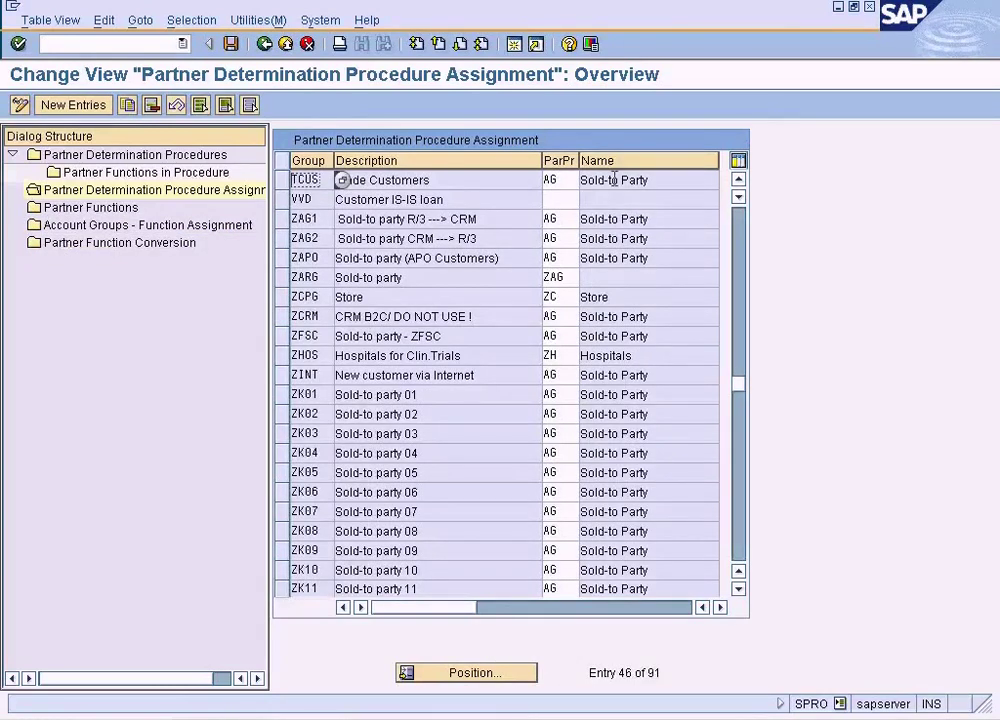
drag(580, 160, 600, 160)
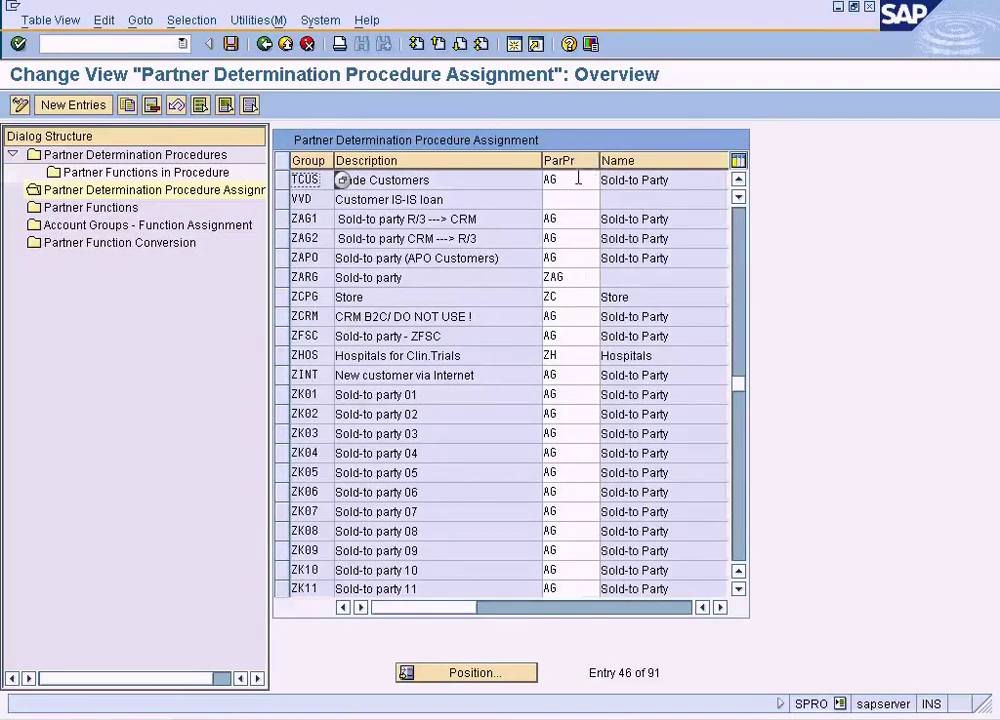
click(576, 180)
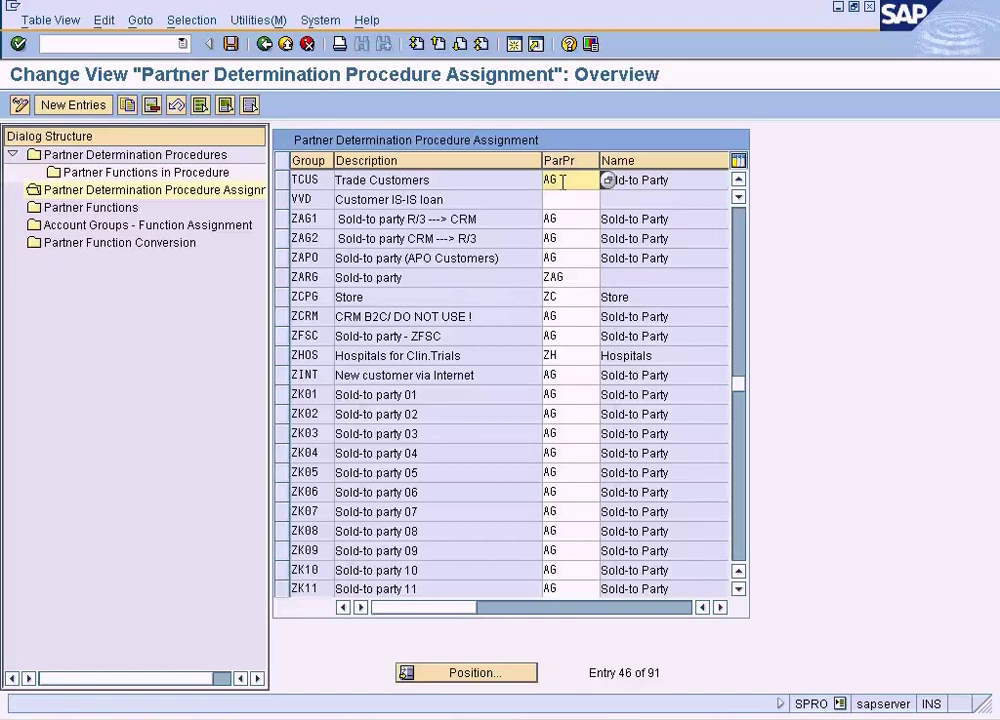
double_click(170, 165)
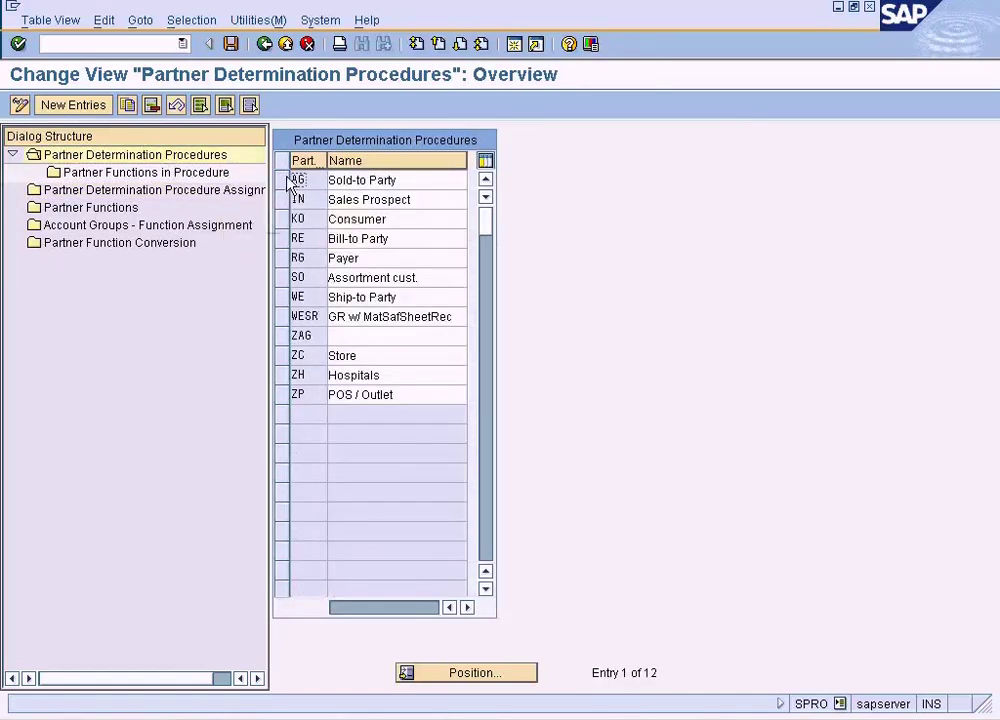
Step: Open the partner functions of procedure AG (Sold-to Party) and narrow the function name column
click(287, 181)
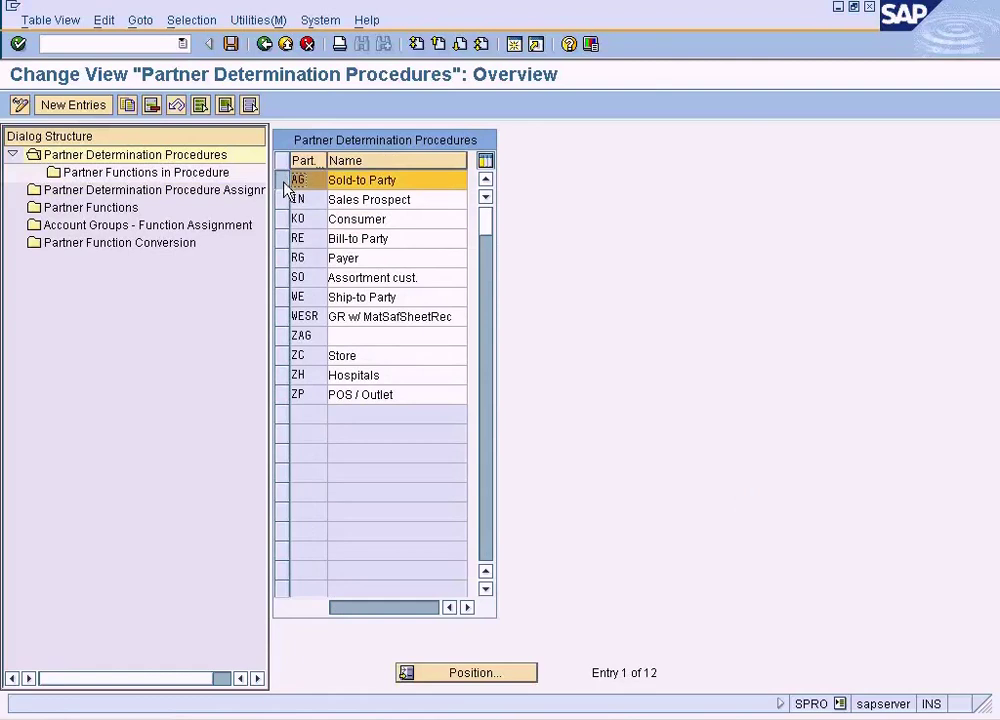
click(187, 177)
click(181, 174)
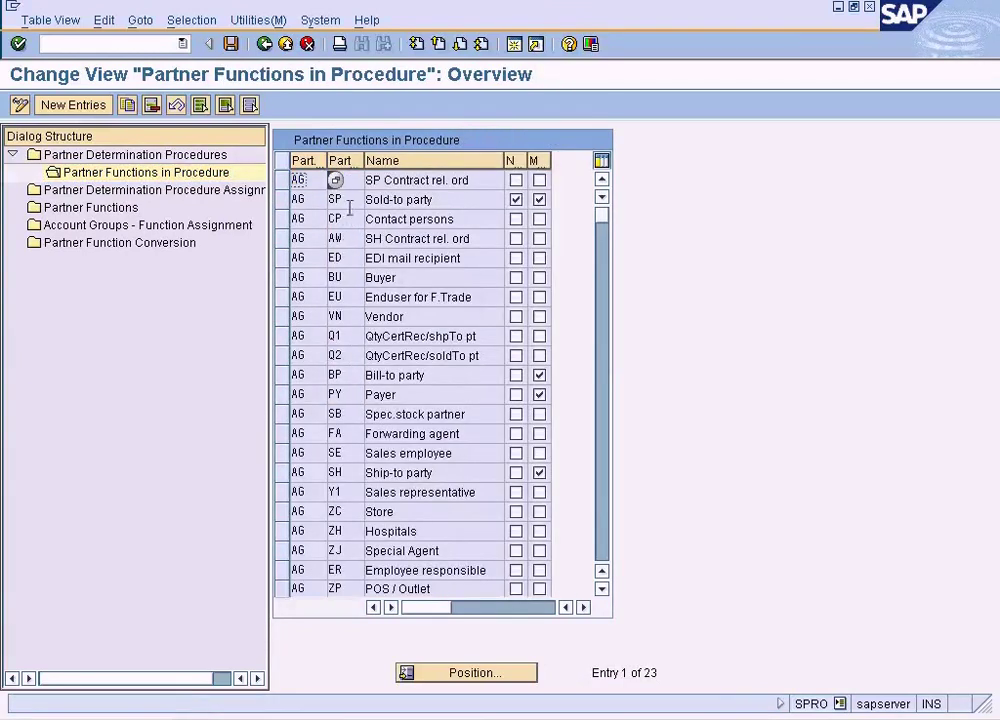
click(406, 197)
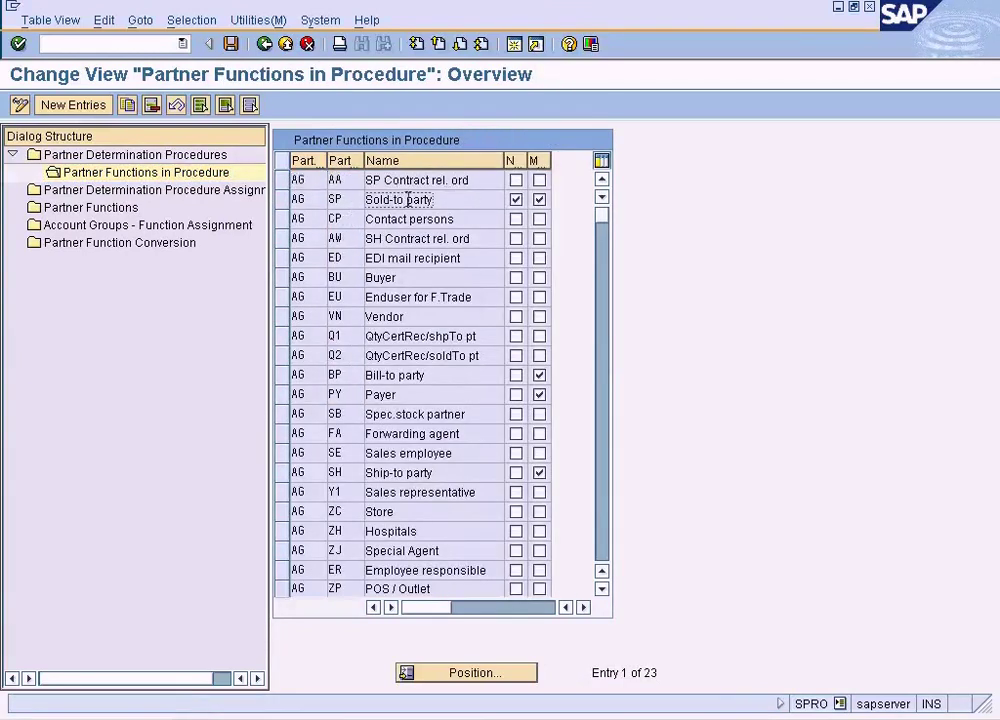
drag(506, 160, 566, 168)
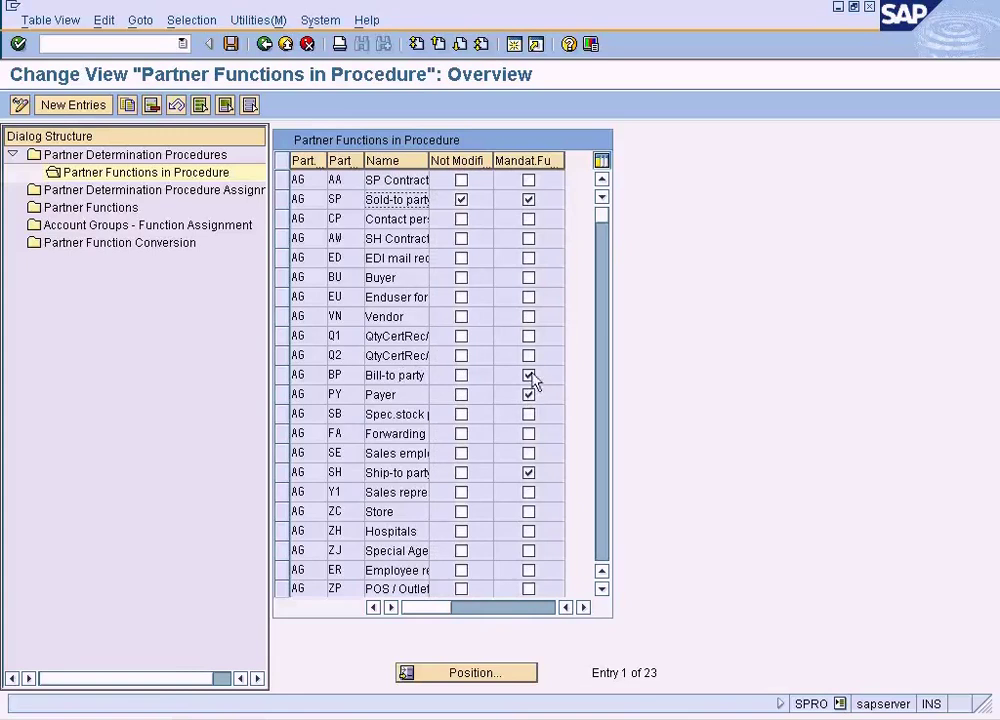
Step: Page through AG's functions (Sold-to, Bill-to, Payer, Ship-to mandatory), then return to the activity list
click(600, 553)
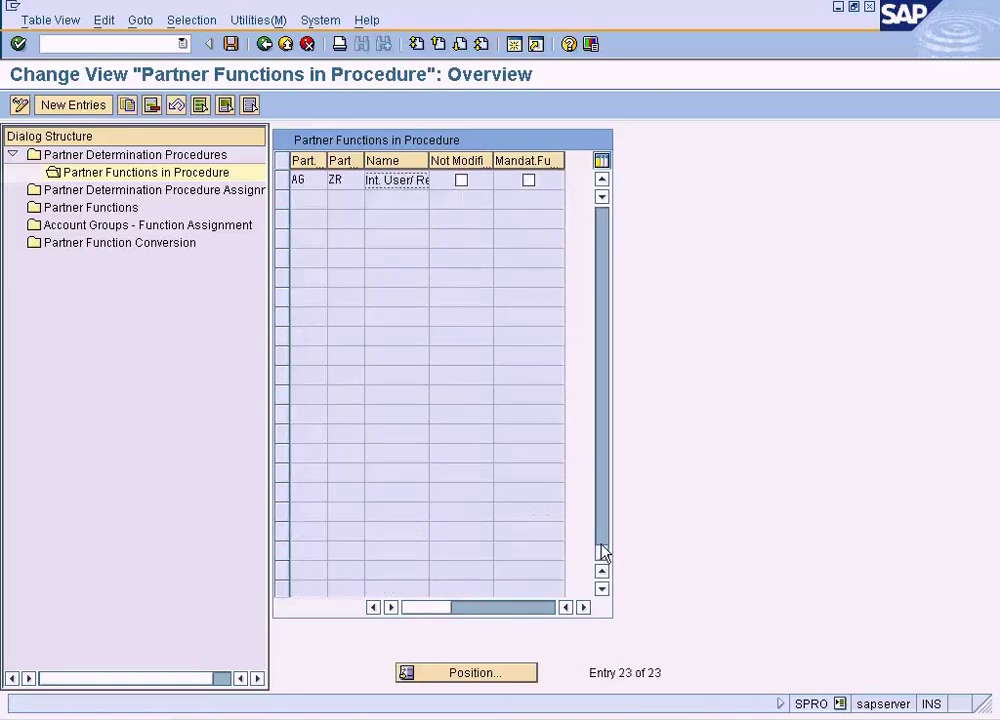
click(602, 218)
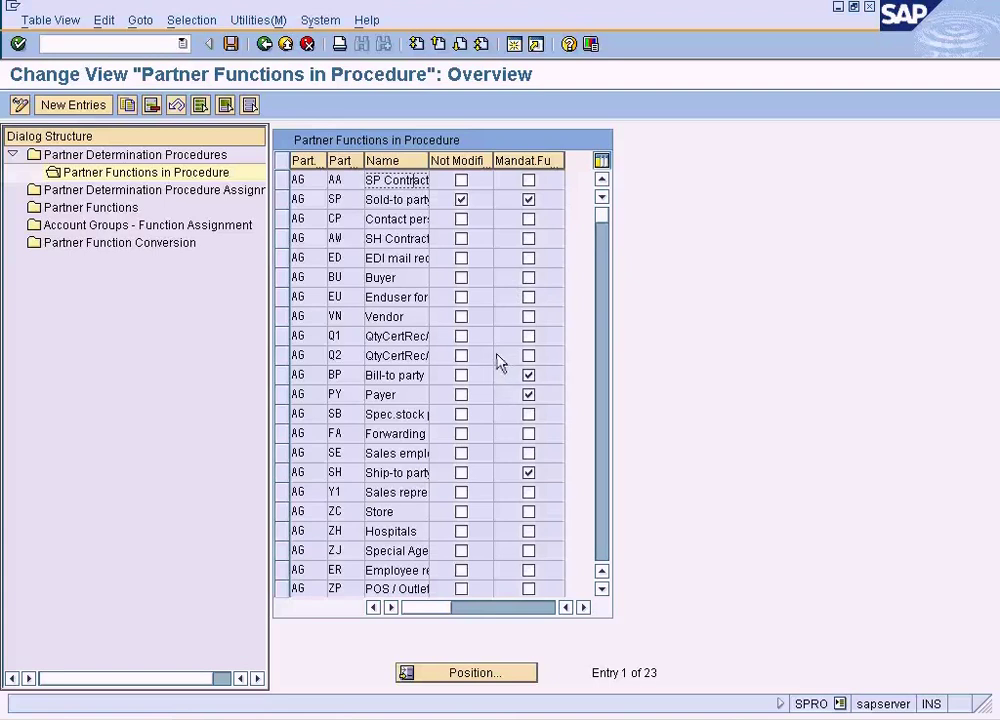
click(264, 44)
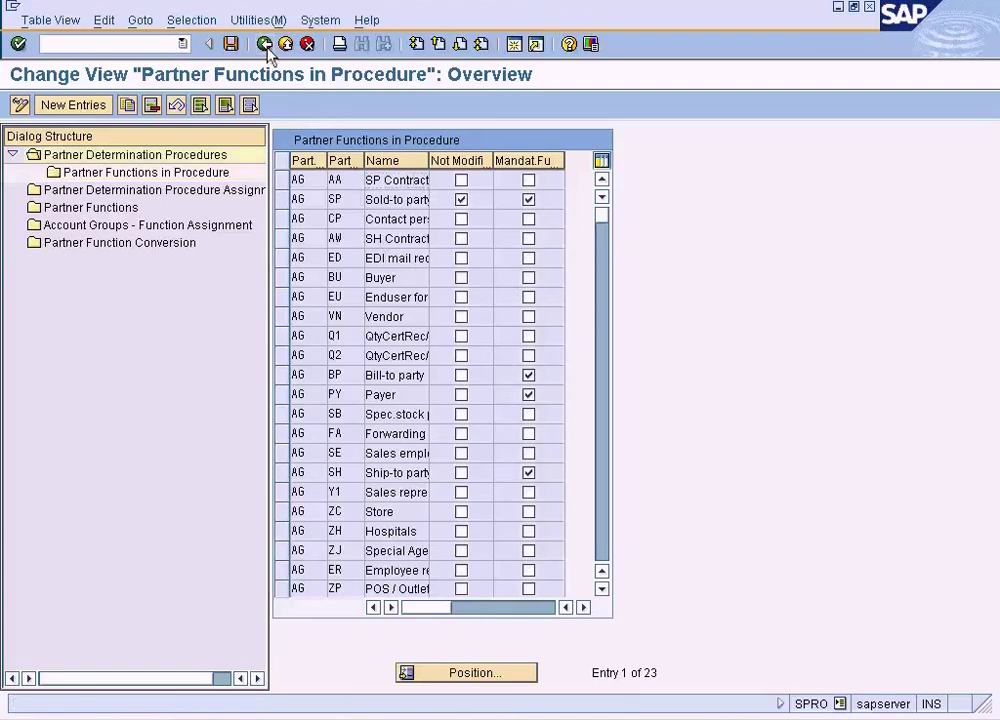
click(264, 44)
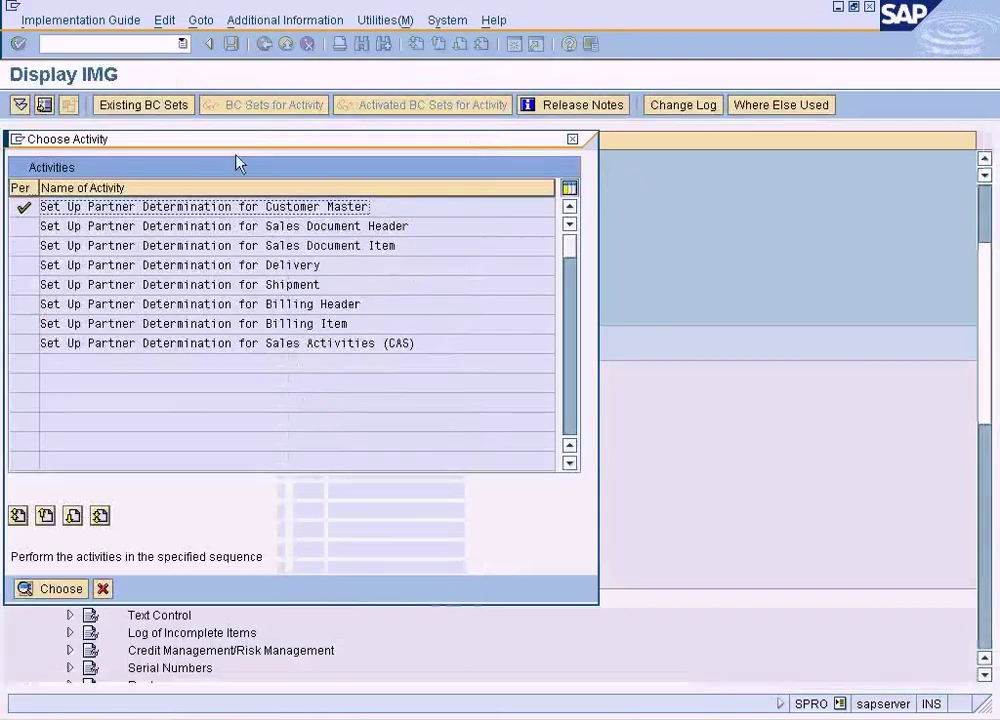
Step: Close the activity choice and start Create Quotation (VA21) from the SAP Easy Access sales menu
click(103, 589)
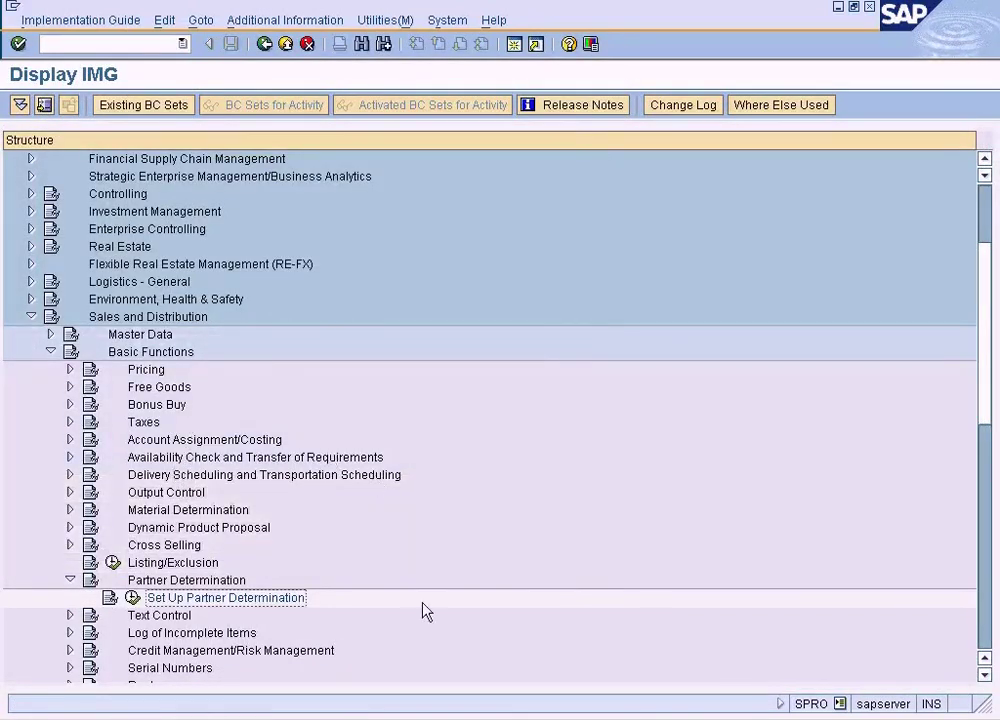
click(405, 719)
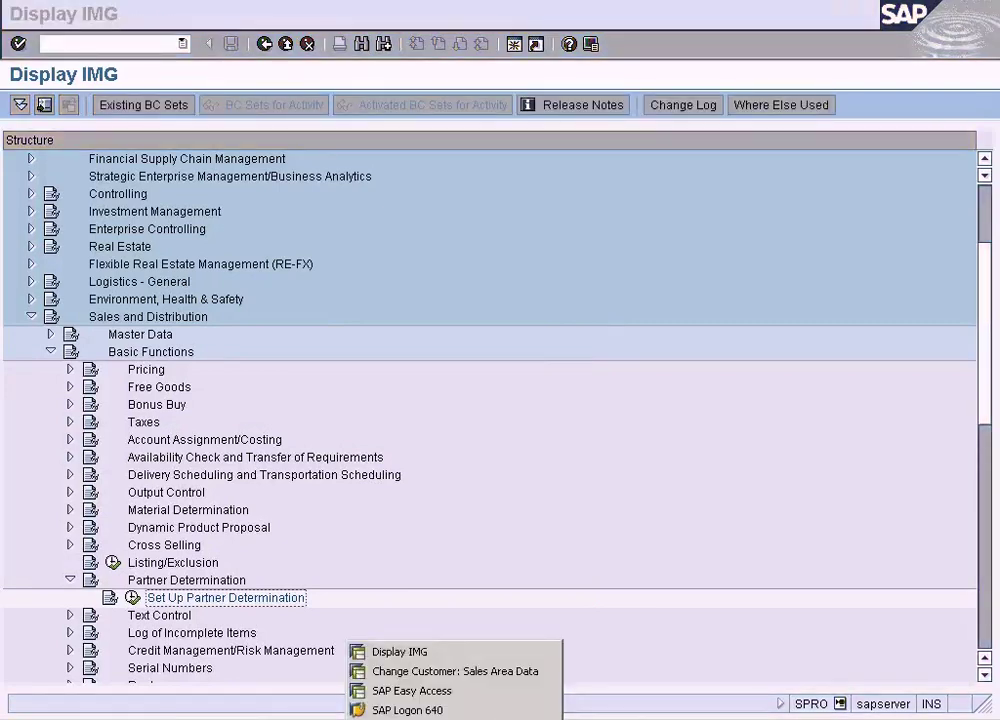
click(404, 692)
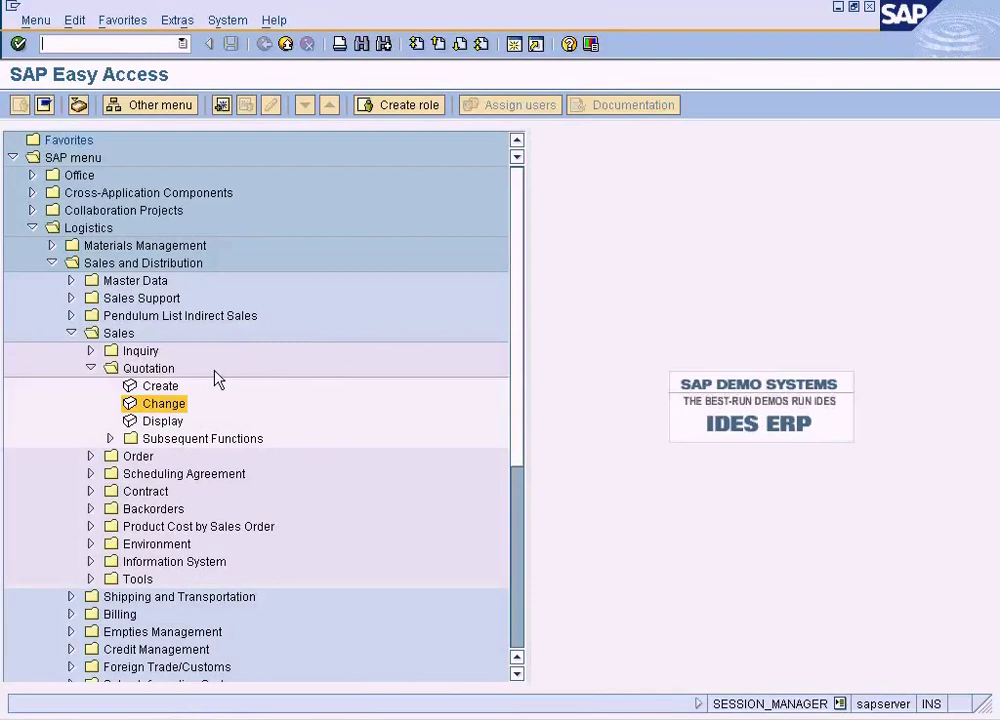
click(168, 386)
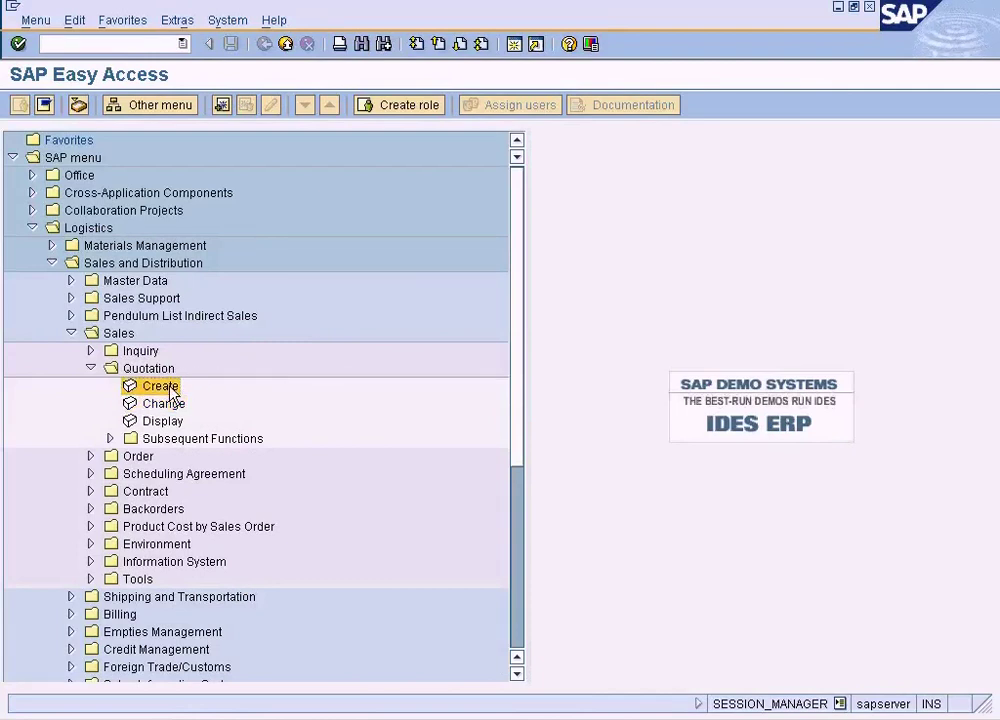
double_click(170, 390)
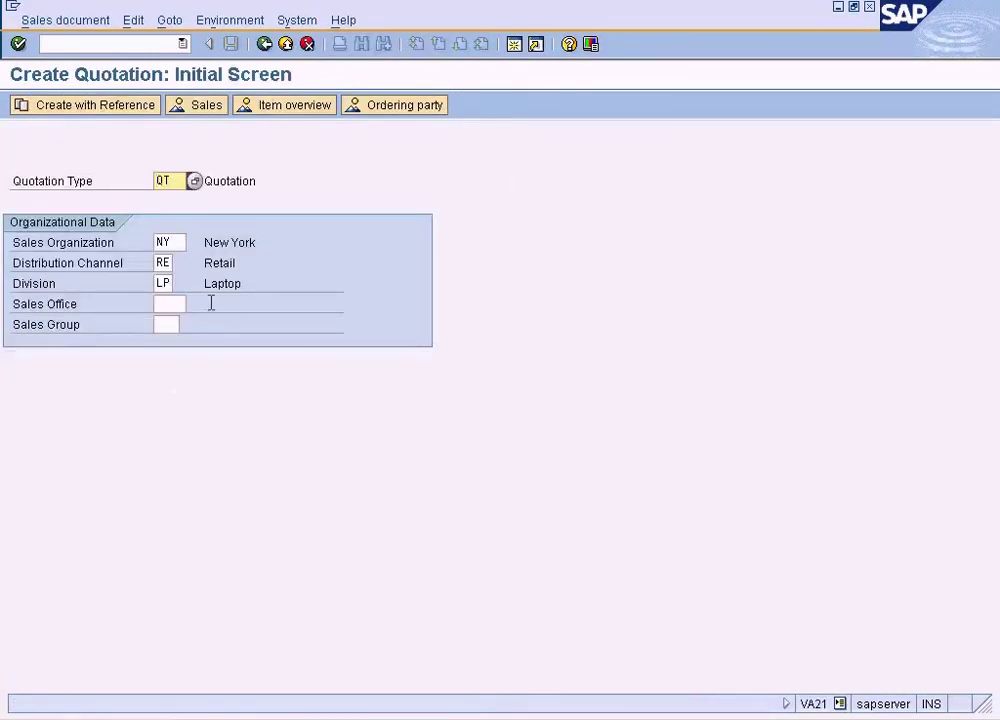
Step: Return to the Create Quotation initial screen (type QT, NY/RE/LP) and switch to the Word notes
key(Return)
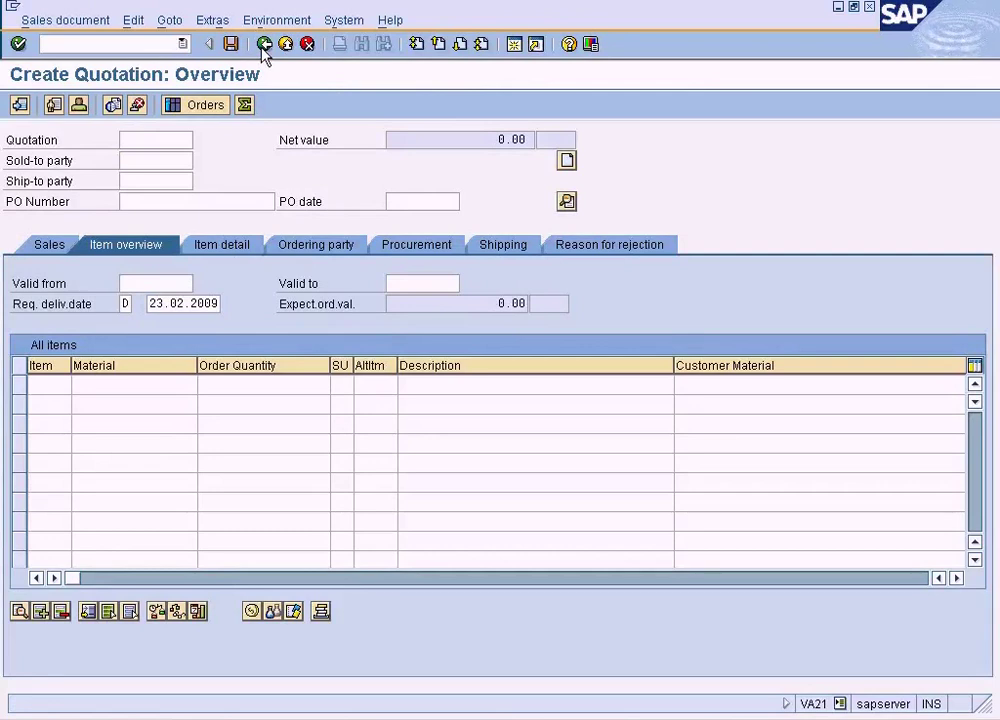
click(263, 46)
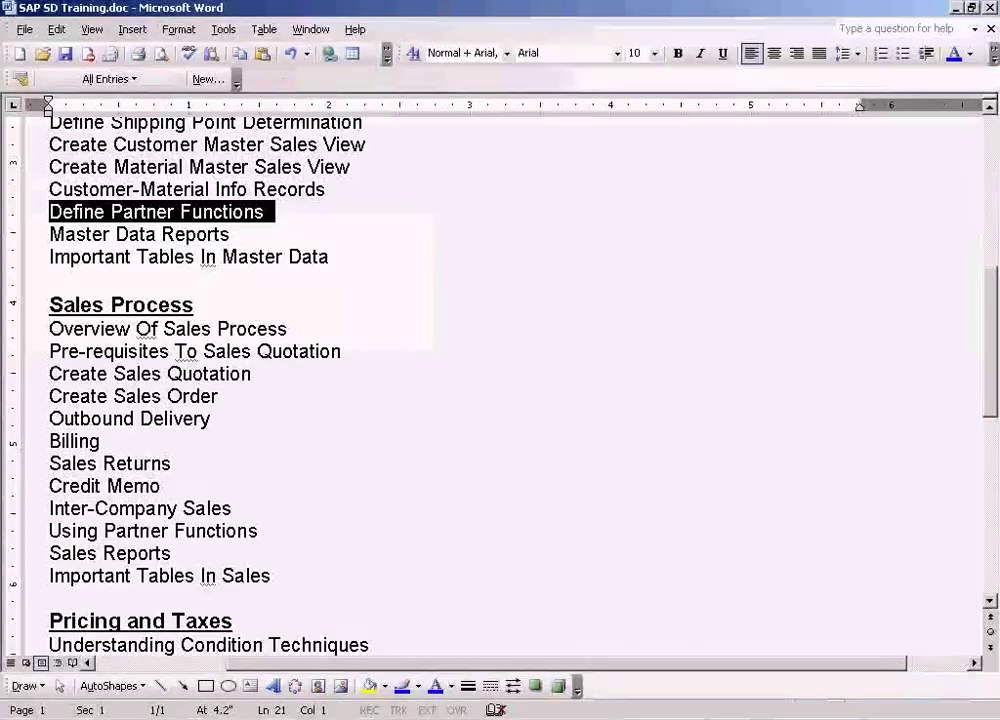
key(alt+Tab)
Step: Highlight 'Create Sales Quotation' in the Word notes, then return to Create Quotation and start the sold-to party search
click(264, 391)
drag(253, 374, 49, 374)
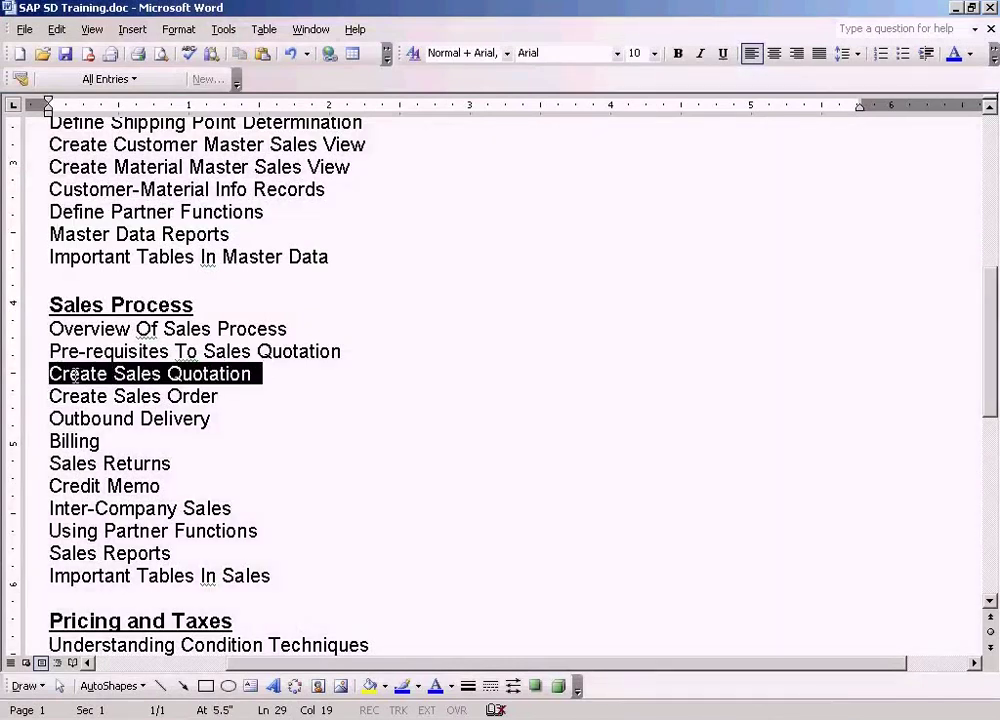
click(408, 716)
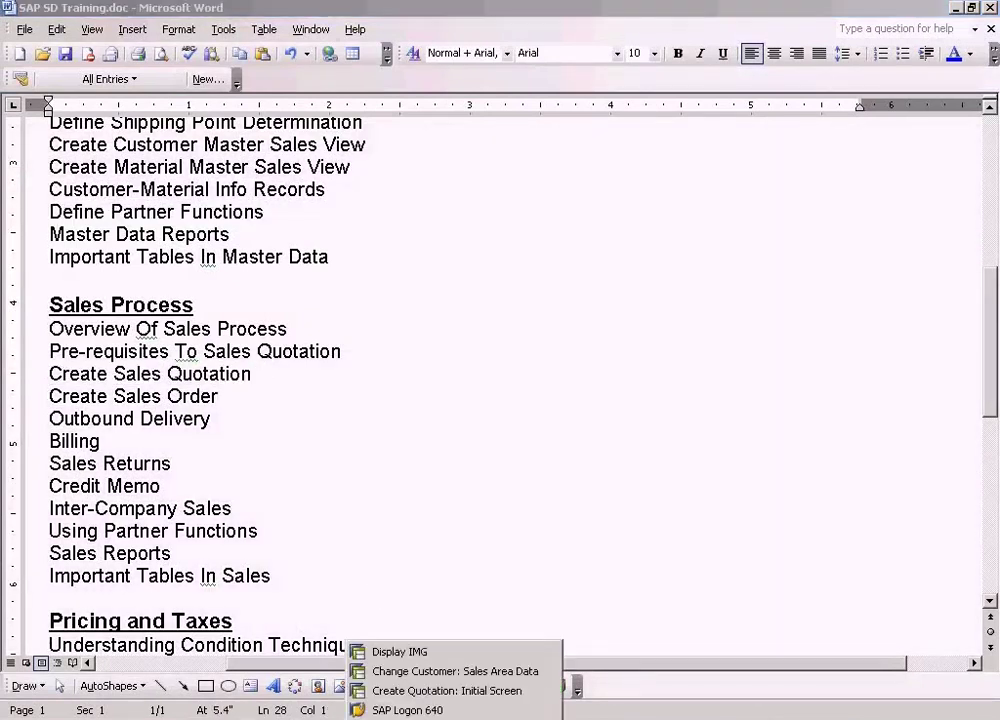
click(404, 691)
key(Return)
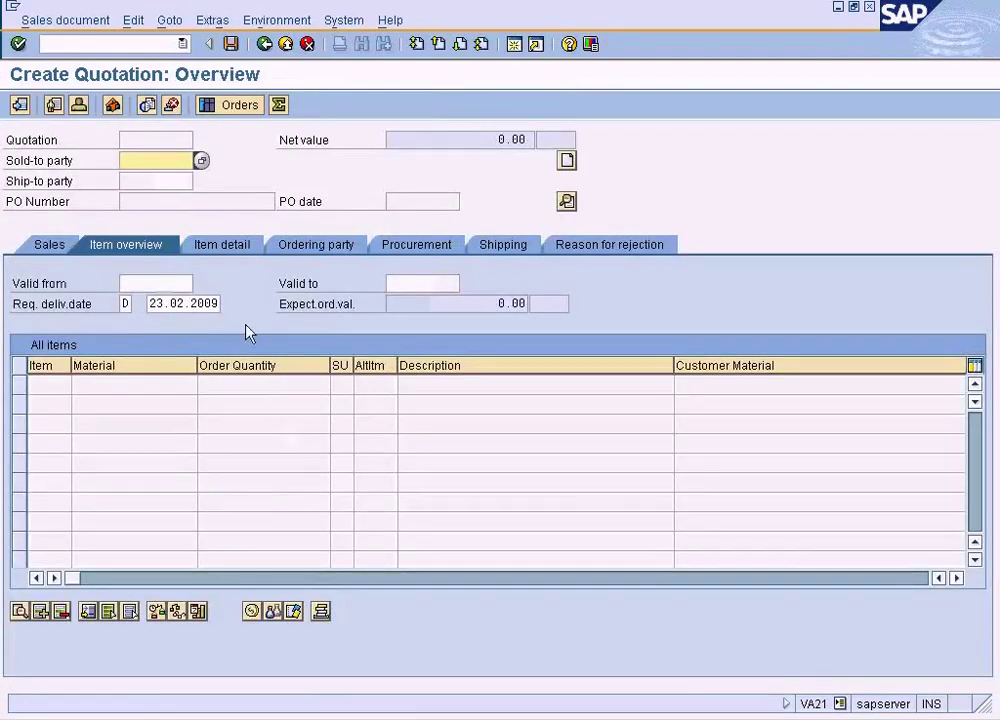
click(201, 160)
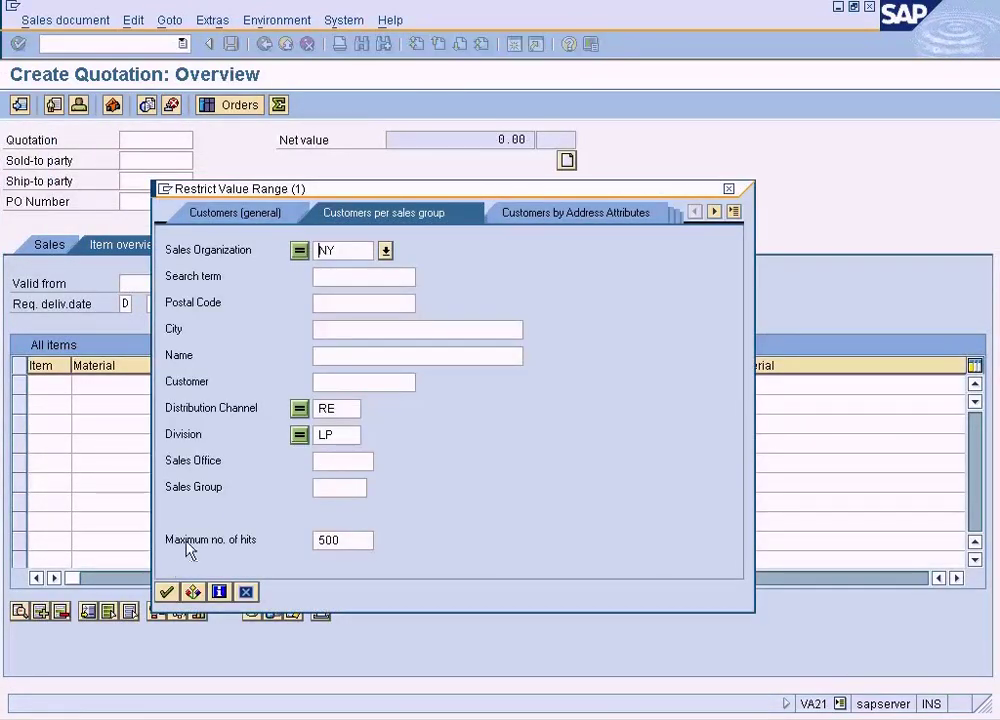
Step: Enter the customer found for NY/RE/LP as sold-to party and open help on the 'No pricing procedure could be determined' error
click(167, 590)
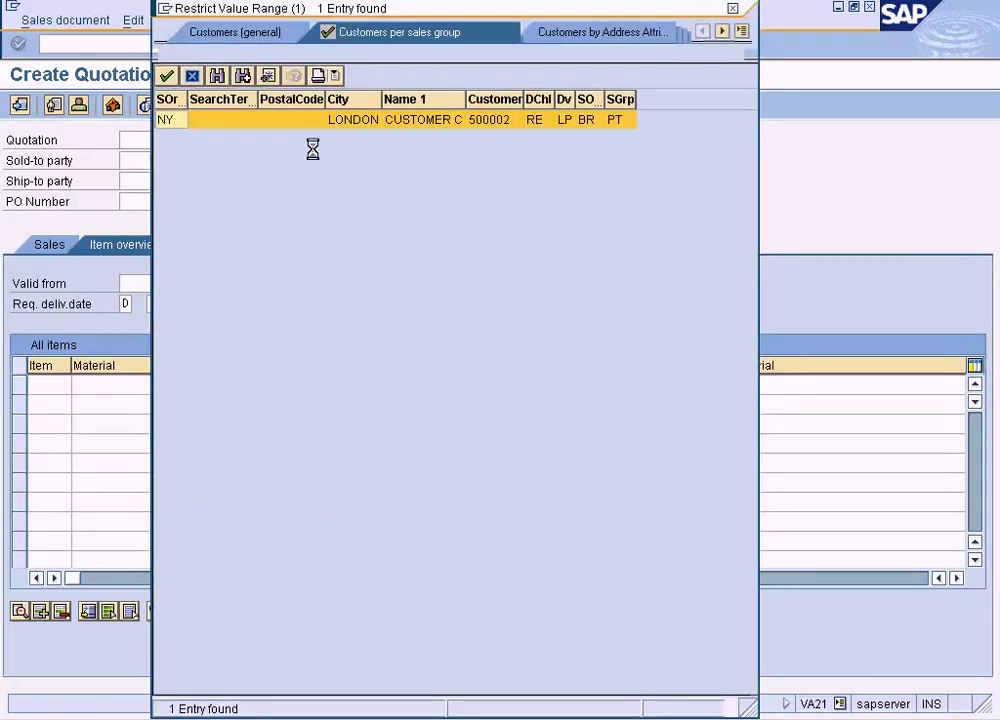
double_click(315, 120)
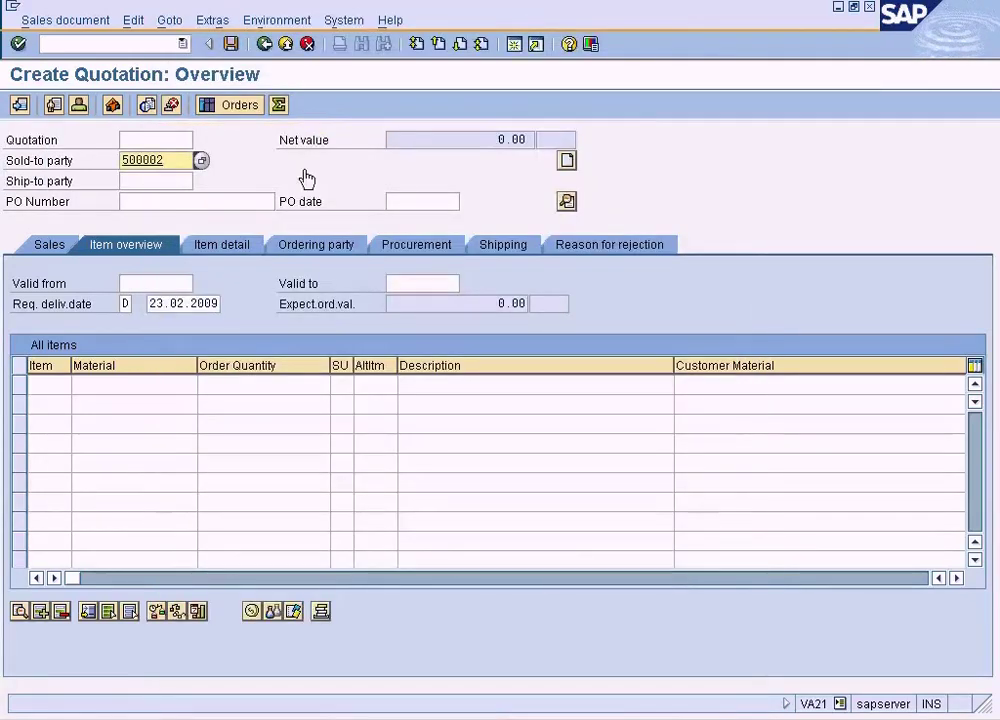
key(Return)
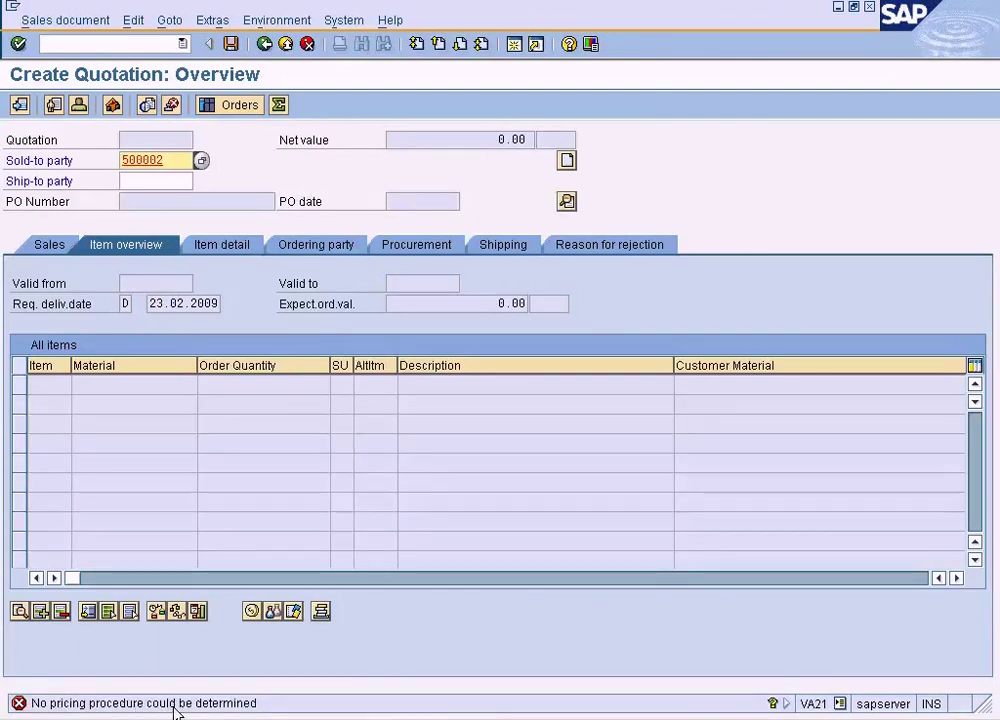
click(298, 410)
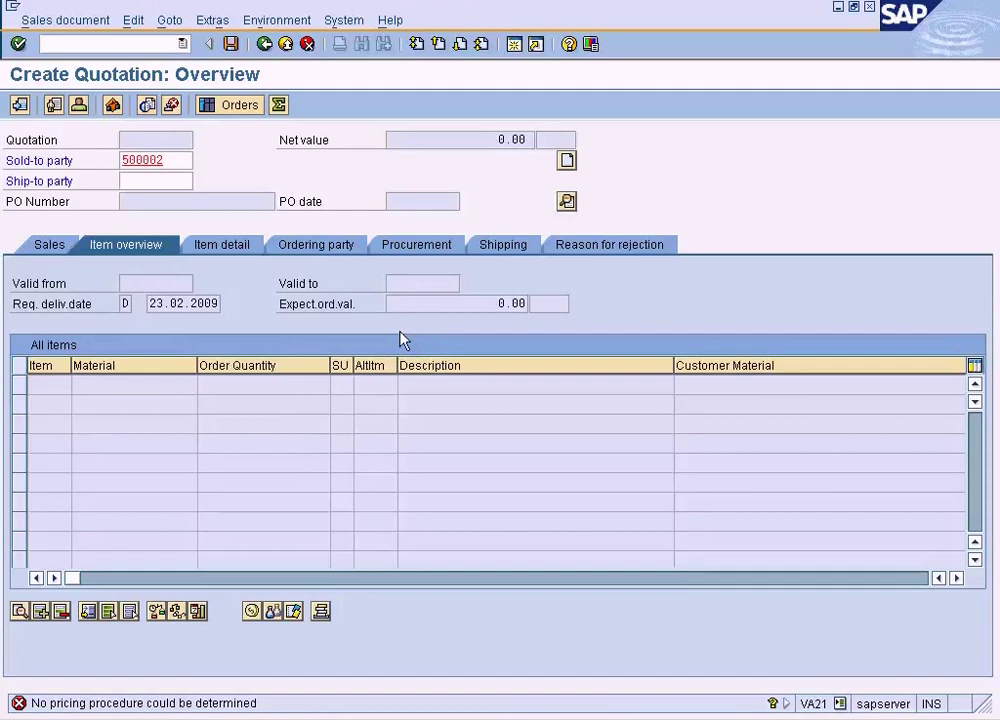
key(F1)
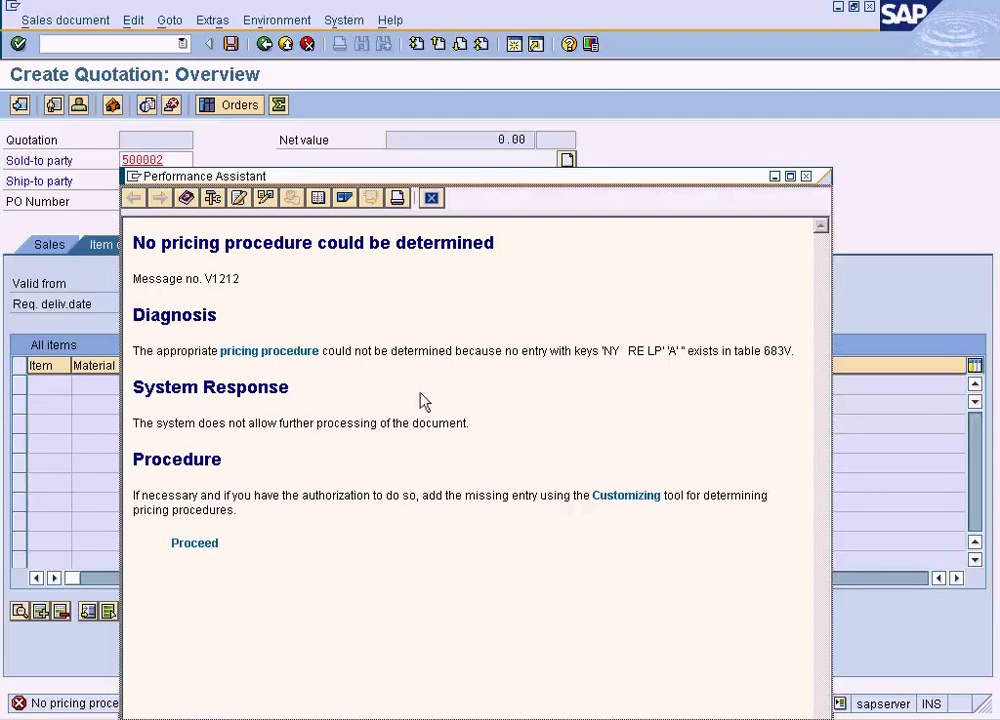
Step: Close the Performance Assistant explanation of message V1212
click(431, 199)
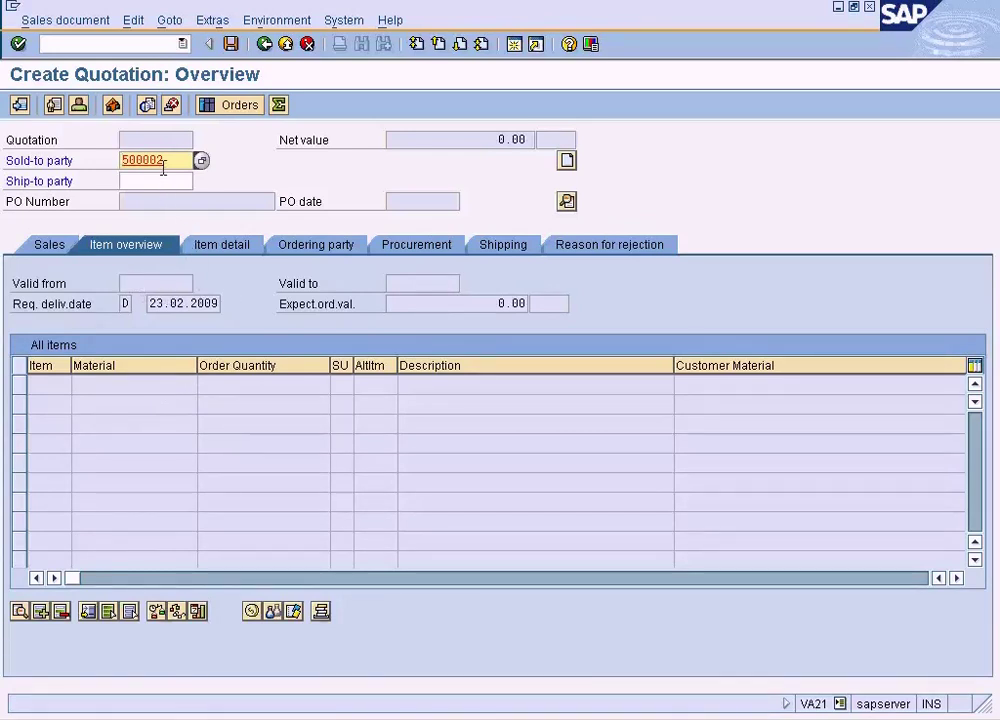
Step: In a new session, run /nspro and open the SAP Reference IMG
click(514, 44)
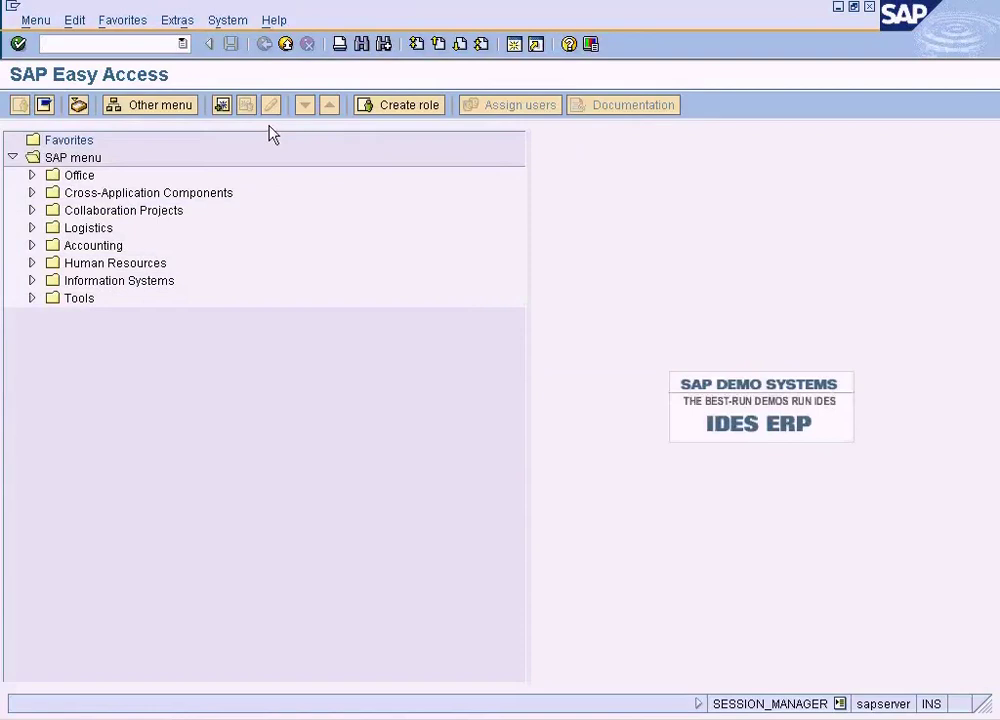
text(/nspro)
key(Return)
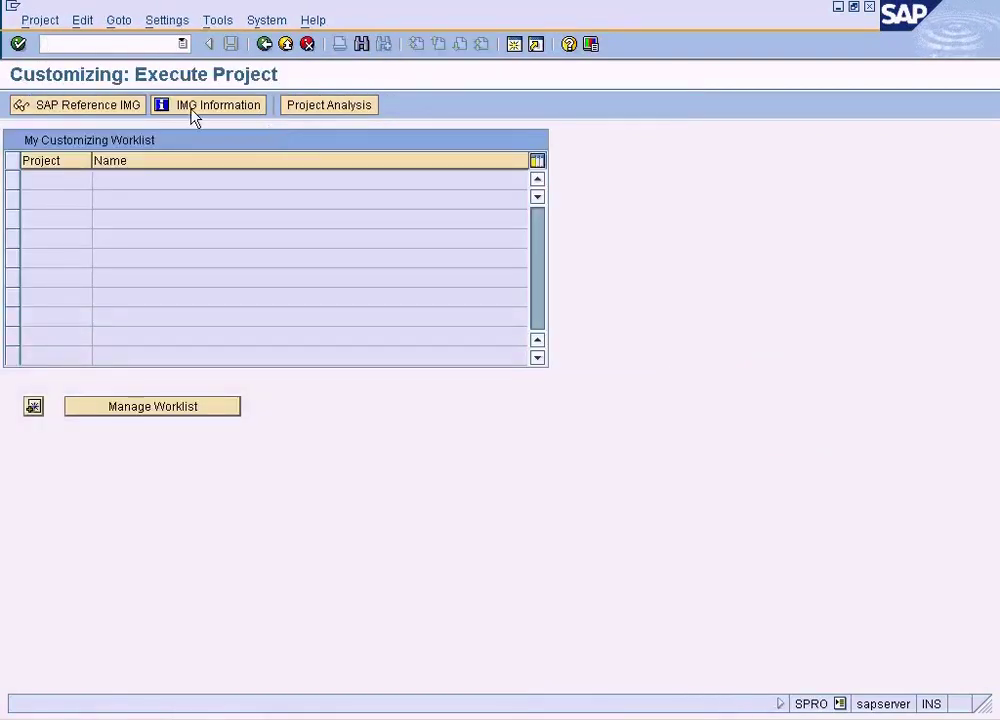
click(113, 112)
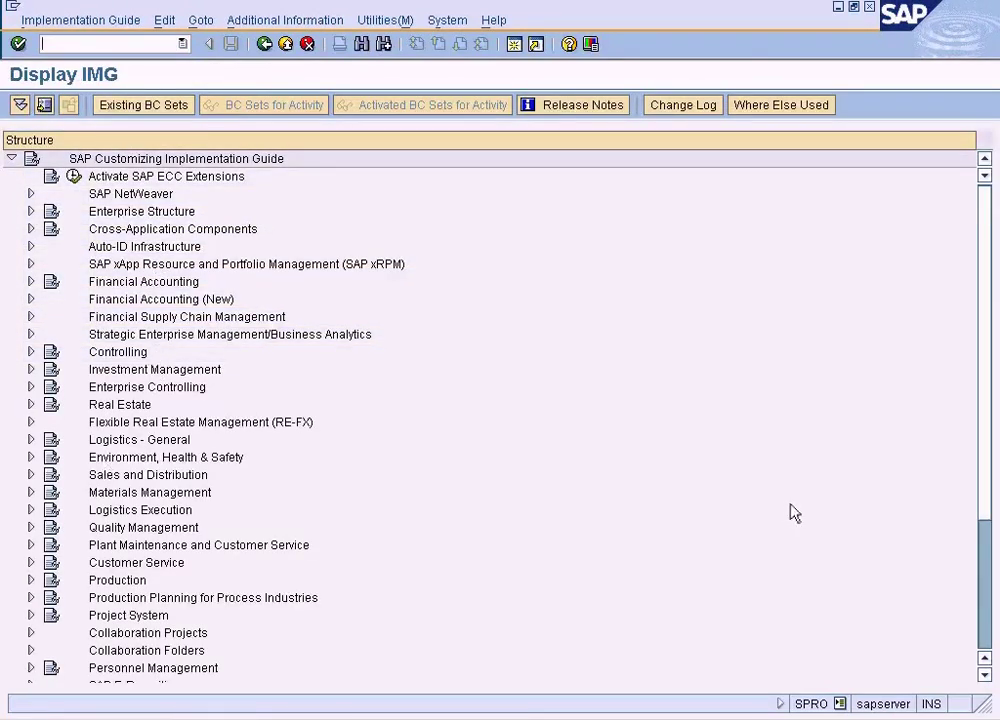
Step: Go to Sales and Distribution > Basic Functions > Pricing > Pricing Control and open Define Pricing Procedure Determination
scroll(984, 510, down, 2)
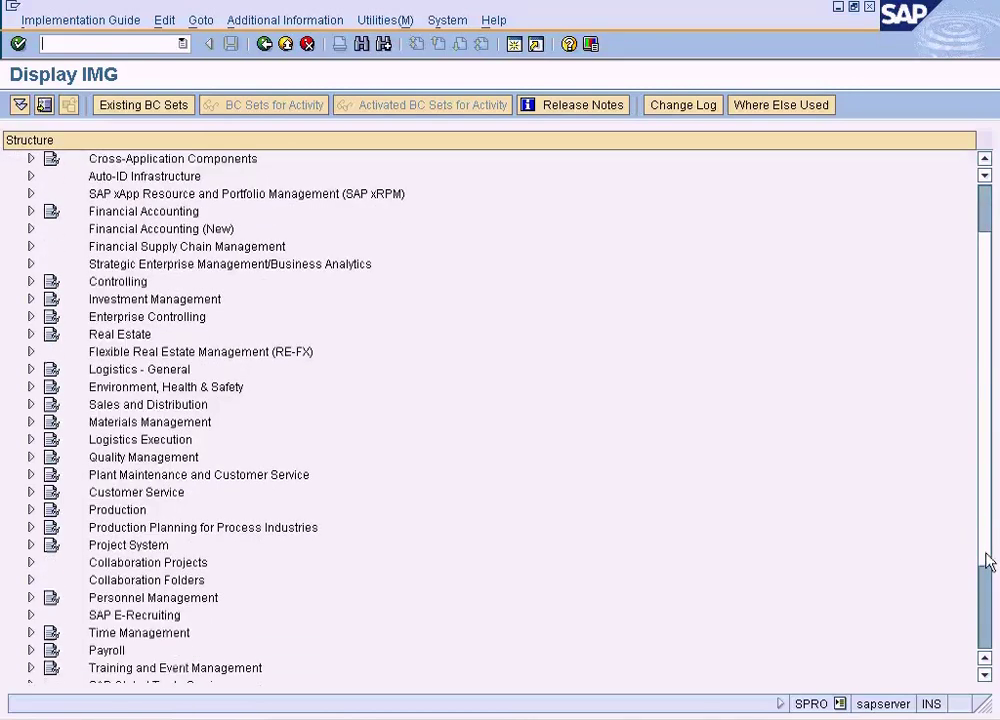
drag(988, 590, 984, 509)
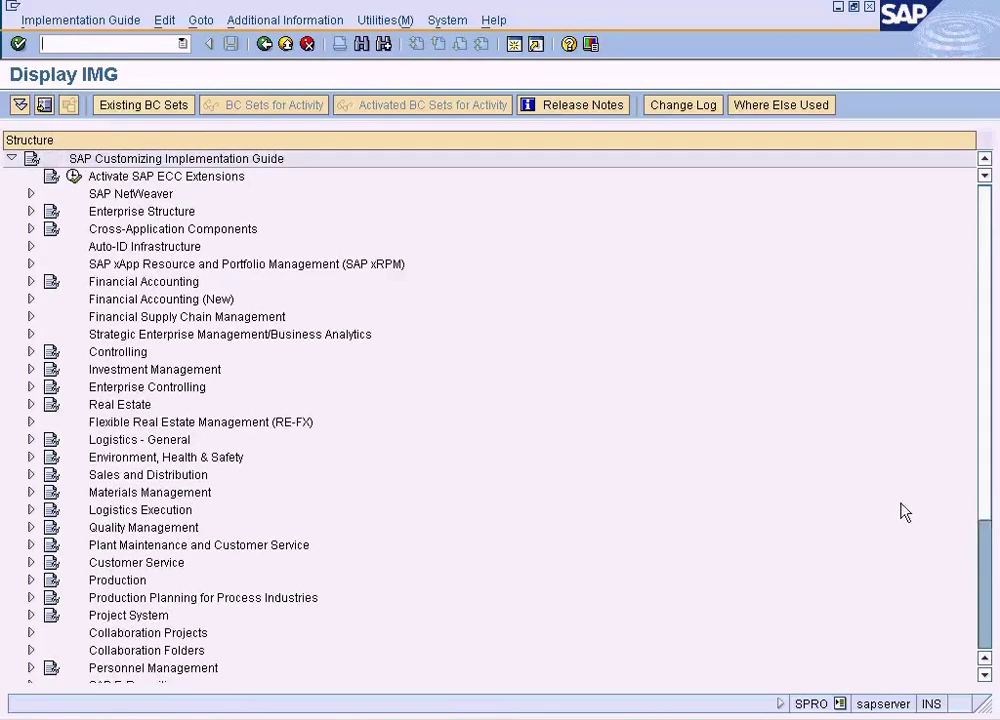
click(31, 474)
click(51, 492)
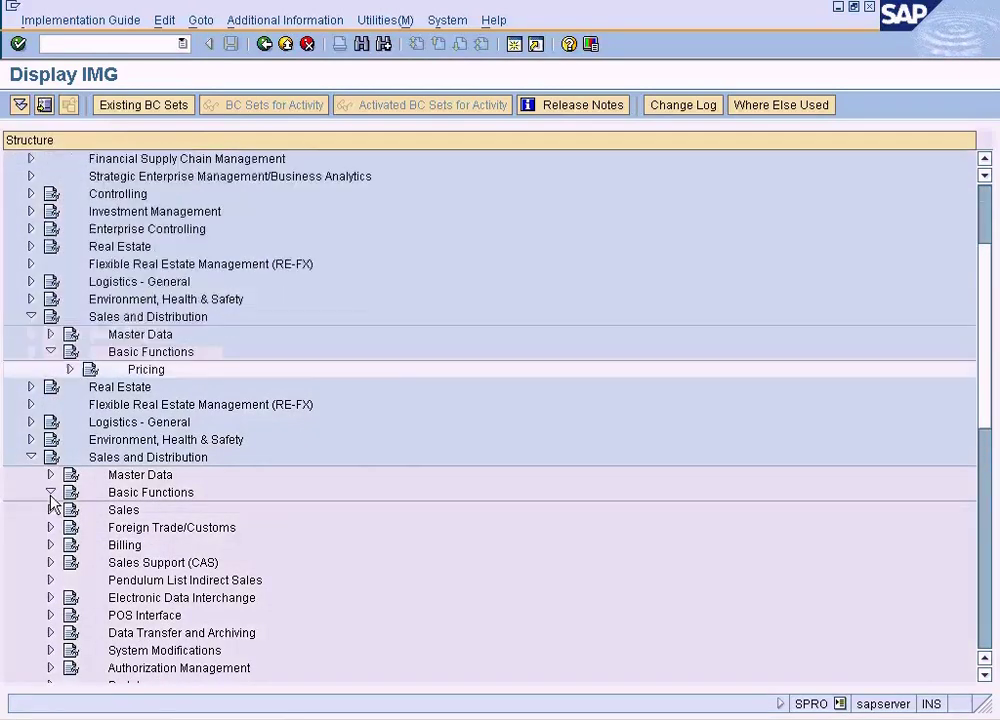
click(70, 369)
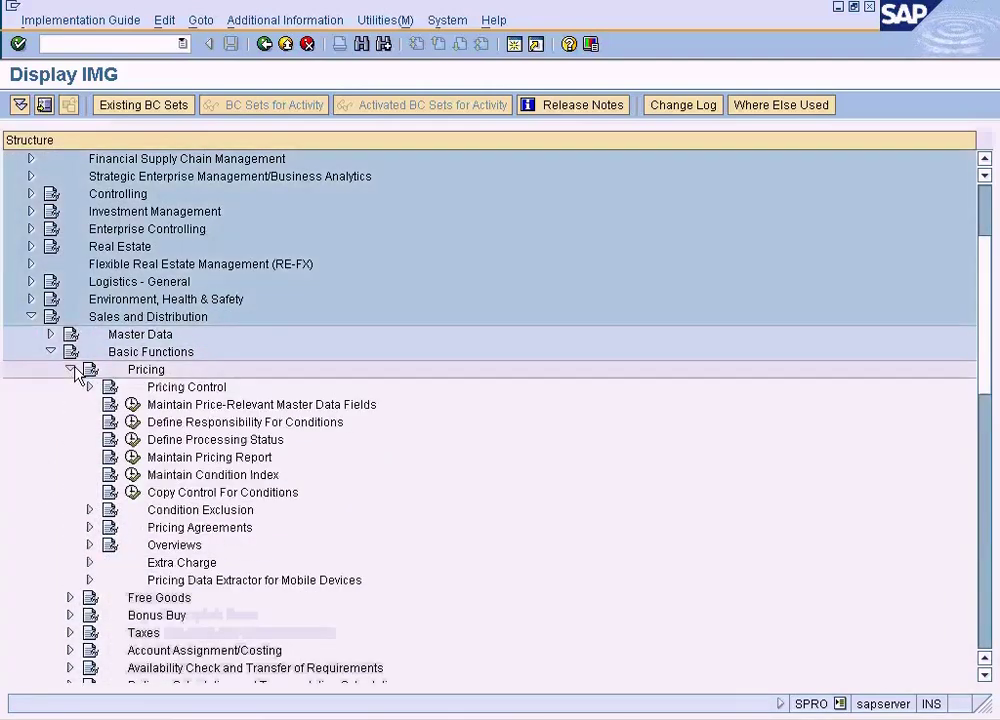
click(90, 387)
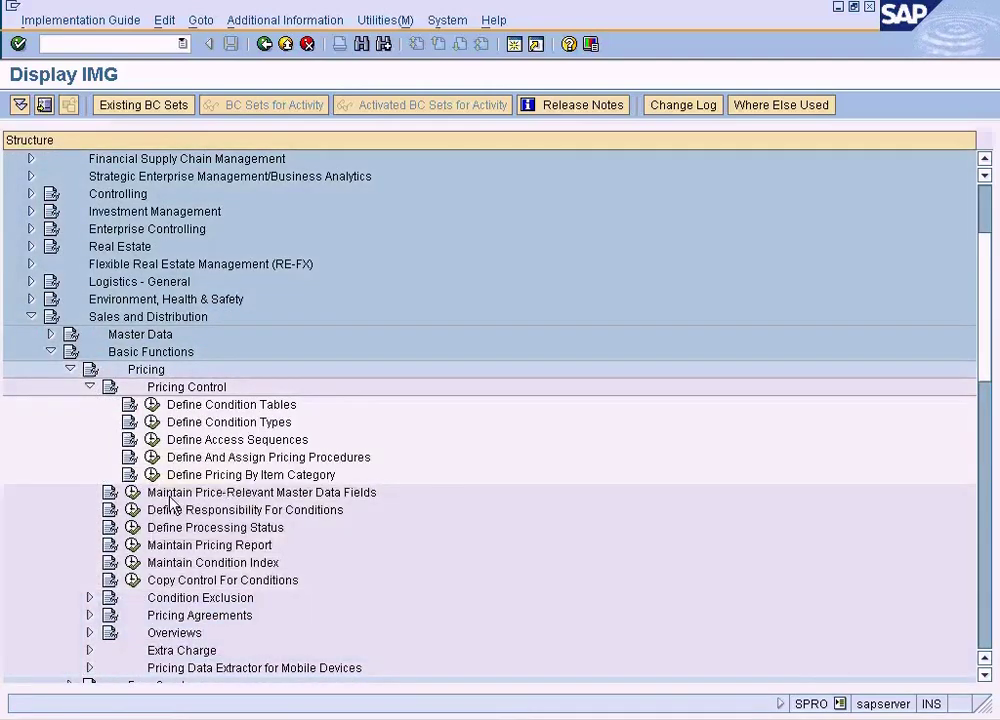
click(284, 458)
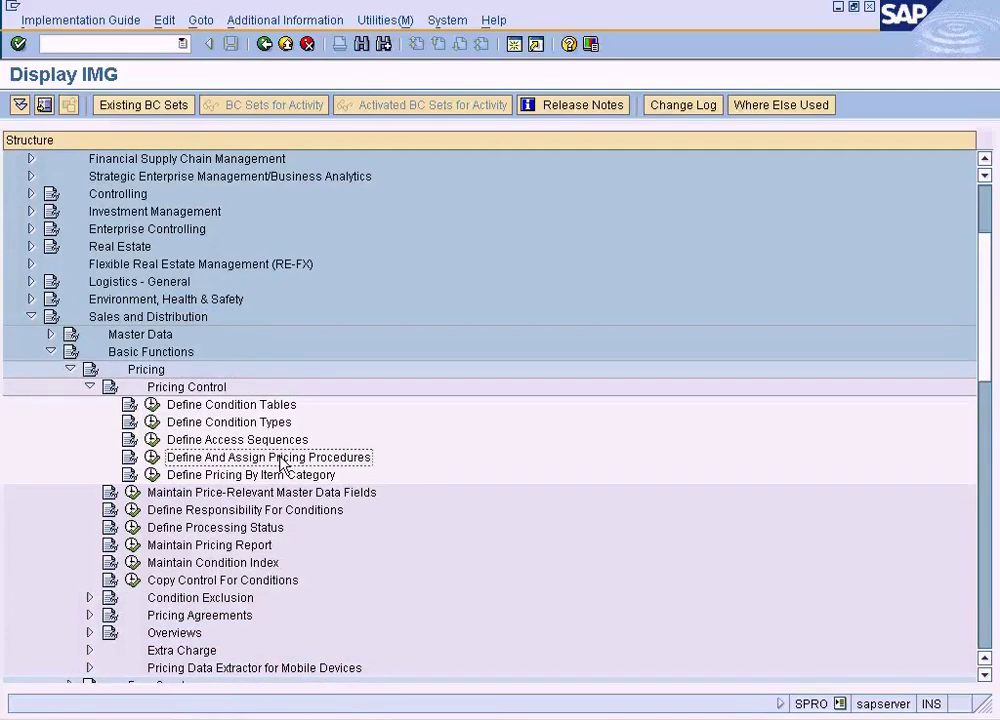
click(152, 457)
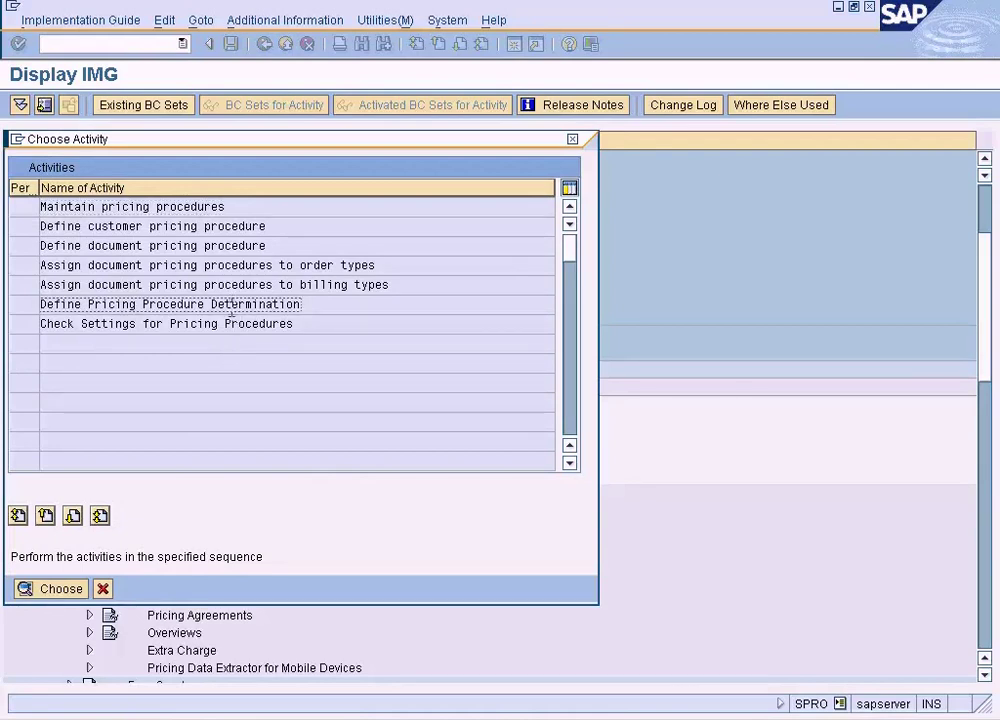
double_click(232, 303)
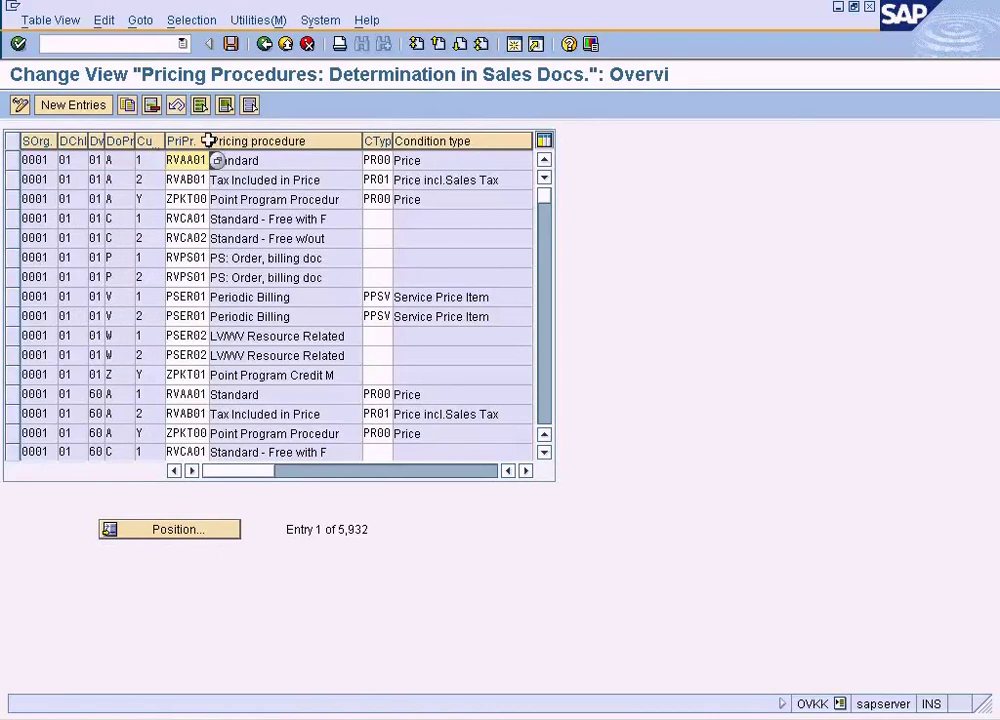
Step: Widen the PriPr. and Cu columns and position the determination table on sales organisation NY
drag(240, 140, 268, 141)
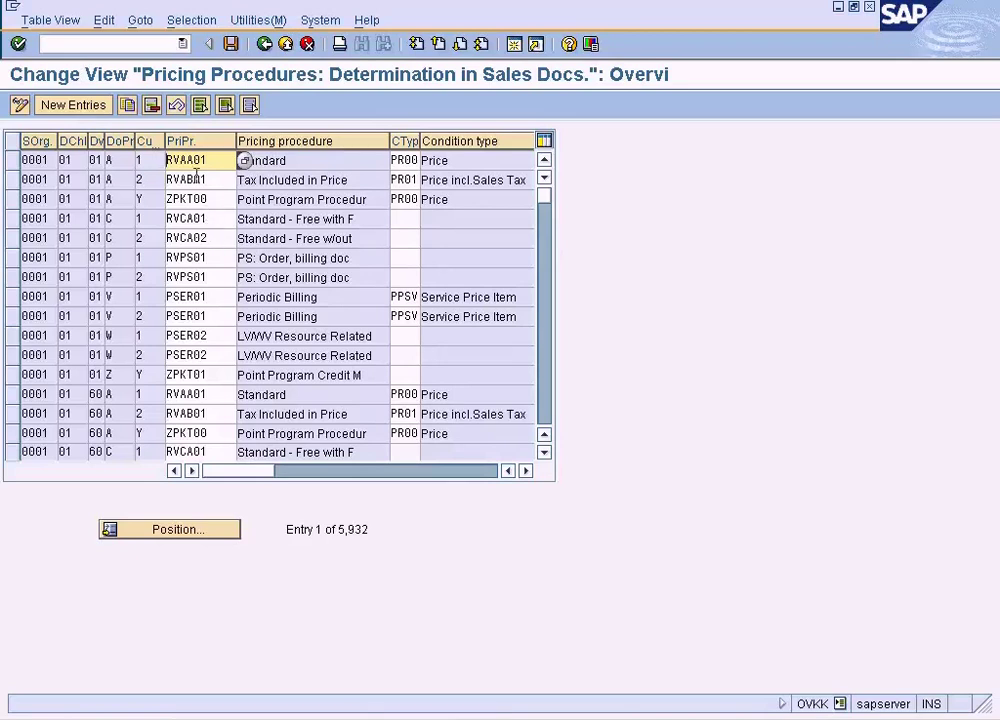
drag(163, 141, 198, 141)
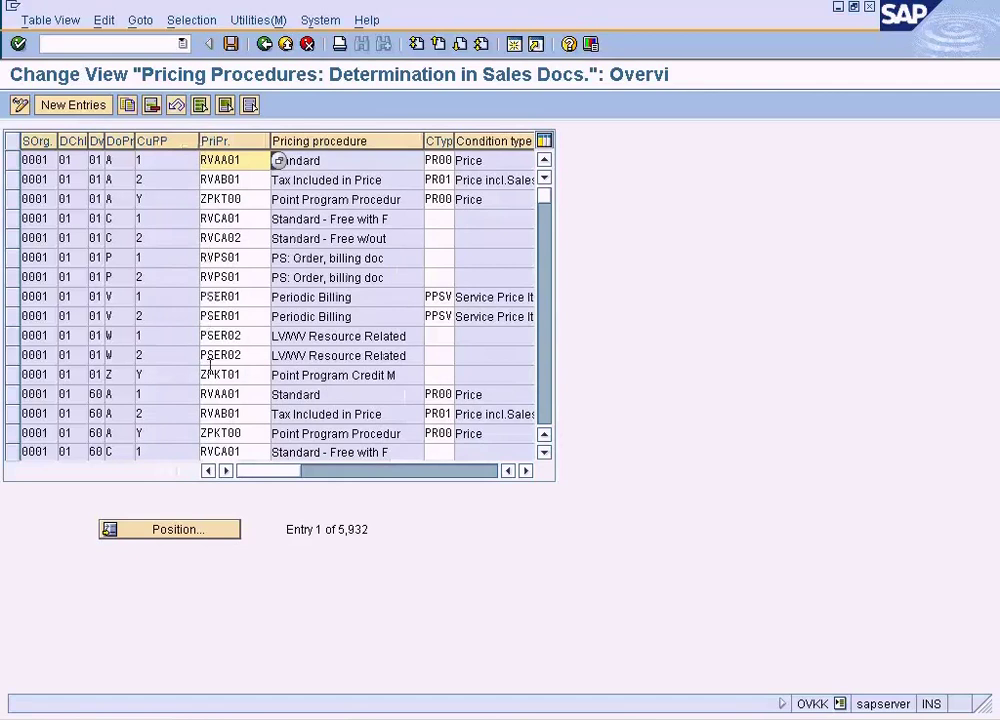
click(192, 527)
text(ny)
key(Return)
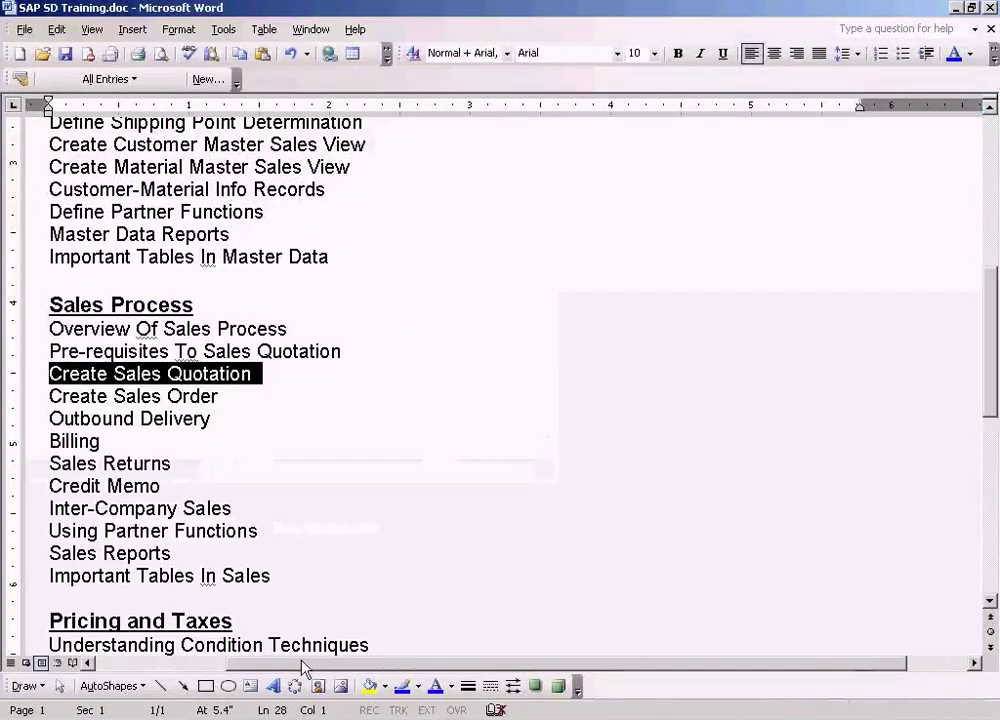
Step: Deselect the quotation topic and move to the Pricing and Taxes heading in the Word notes
click(353, 531)
key(Down)
key(Down)
key(Down)
key(Down)
key(Down)
key(Down)
key(Down)
key(Down)
key(Down)
key(Down)
key(Up)
key(Up)
key(Up)
key(Up)
key(Up)
key(Up)
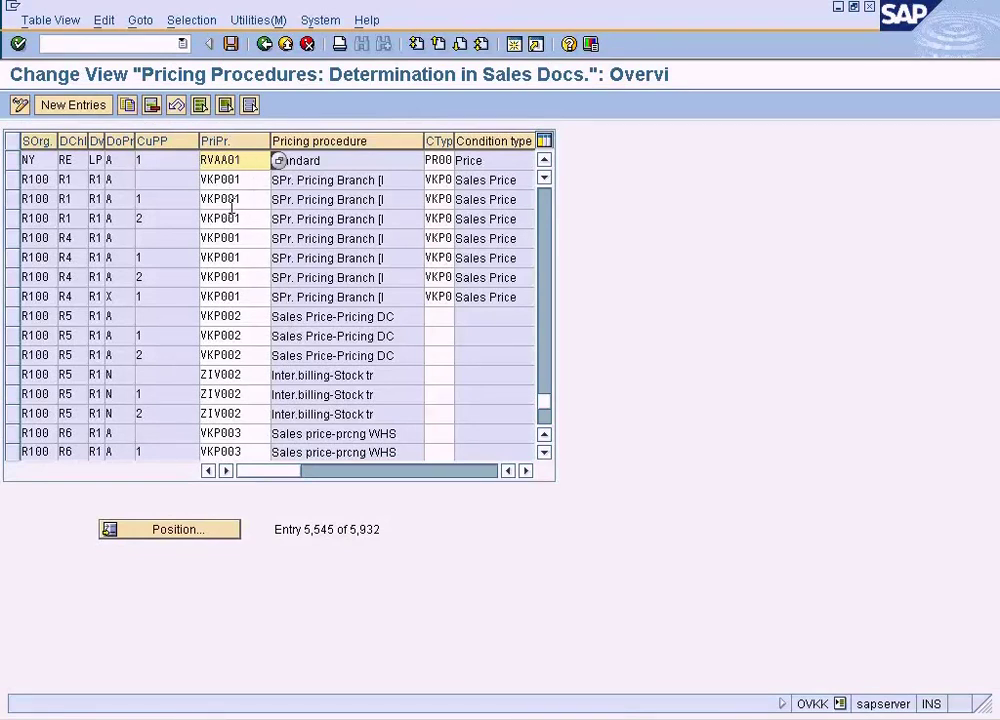
Step: Select the Pricing and Taxes topics in the Word notes and switch back to the determination table
key(alt+Tab)
drag(52, 505, 317, 574)
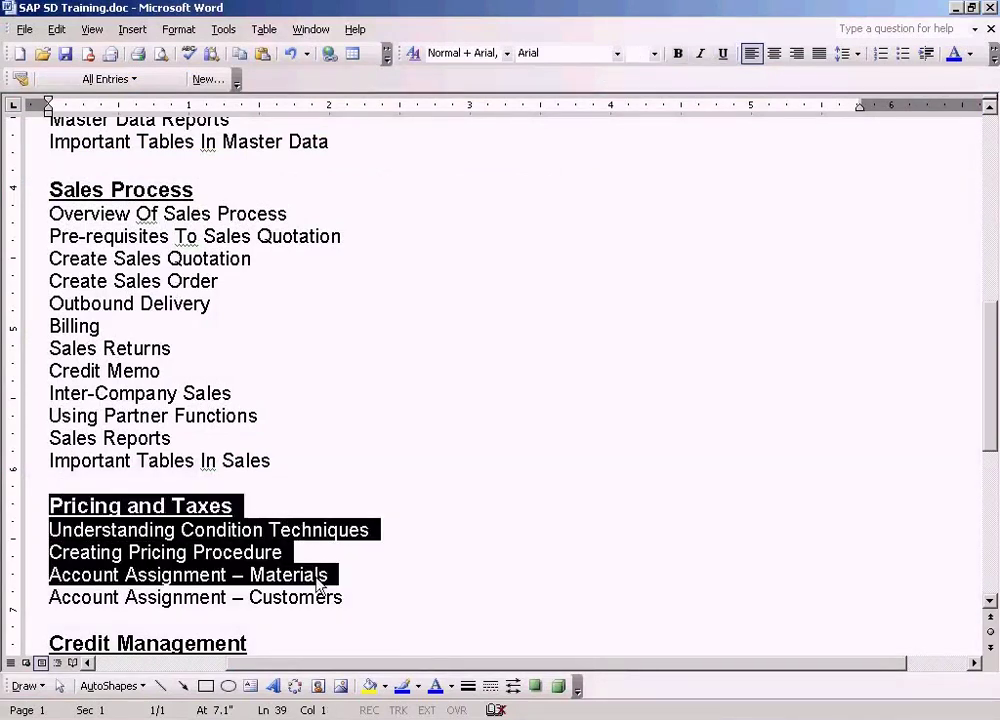
key(alt+Tab)
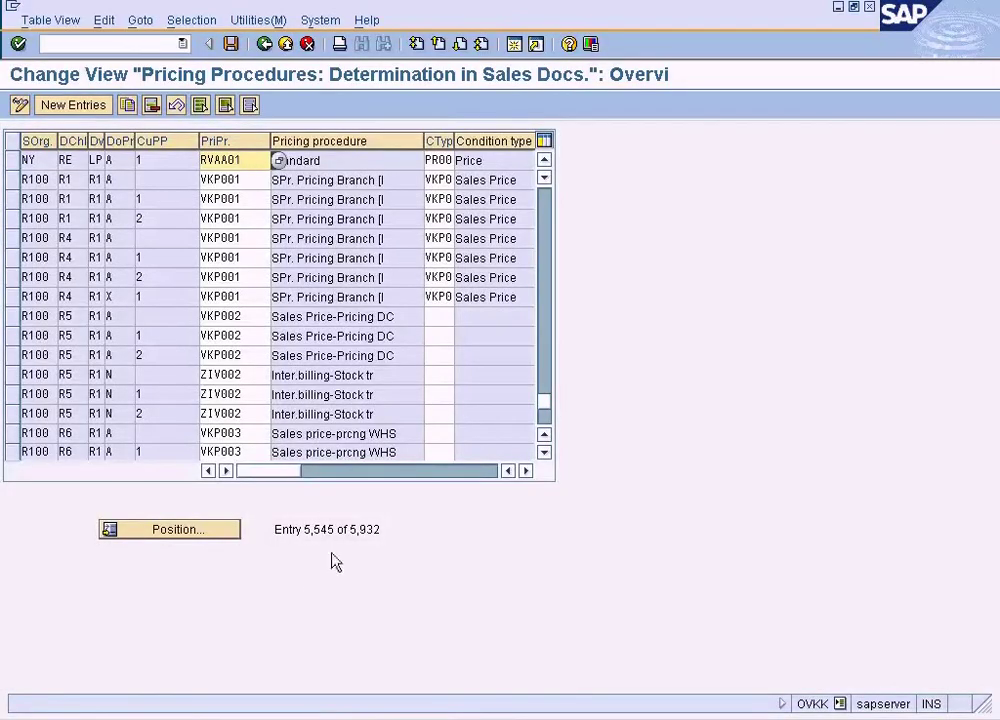
Step: Browse the F4 pricing procedure list from the RVAA01 cell, locating RVAA01 Standard
click(295, 160)
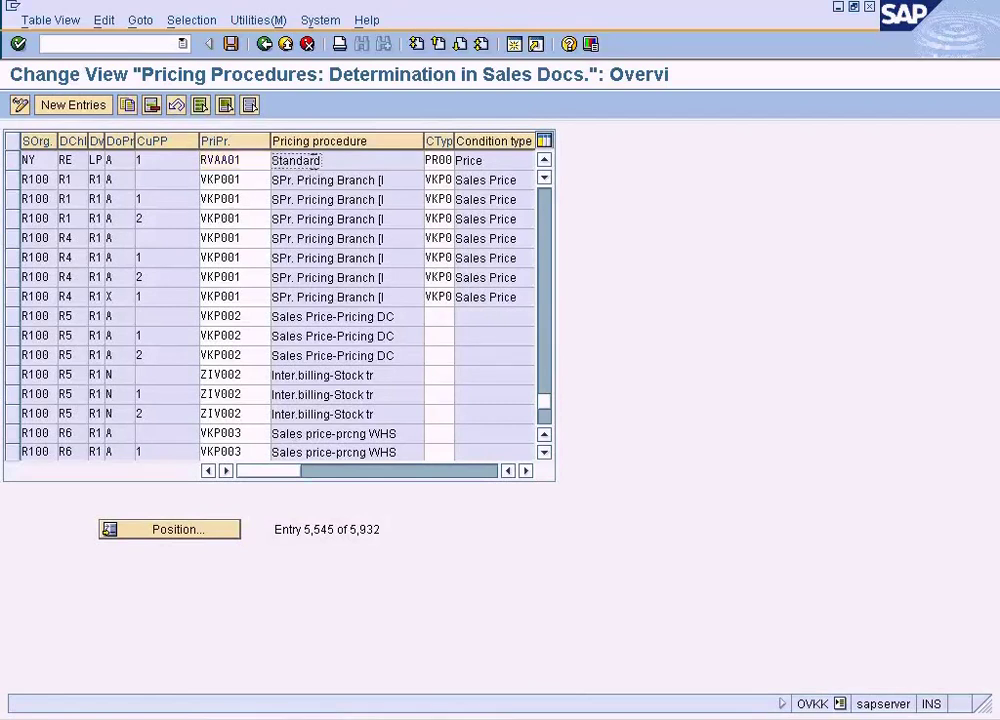
click(250, 160)
key(F4)
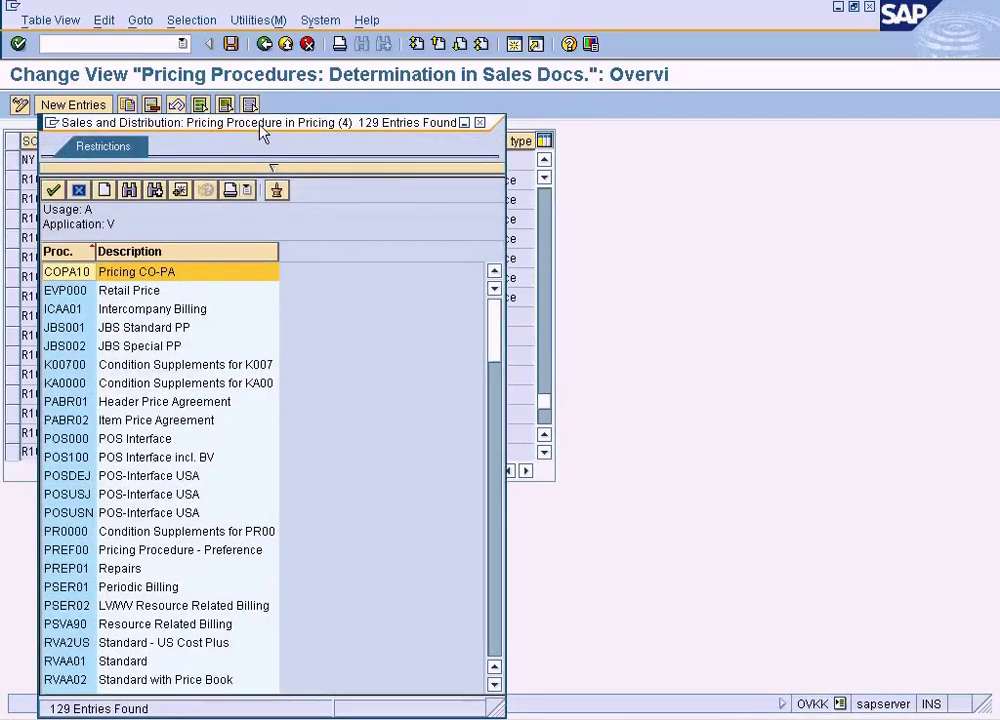
drag(262, 133, 574, 109)
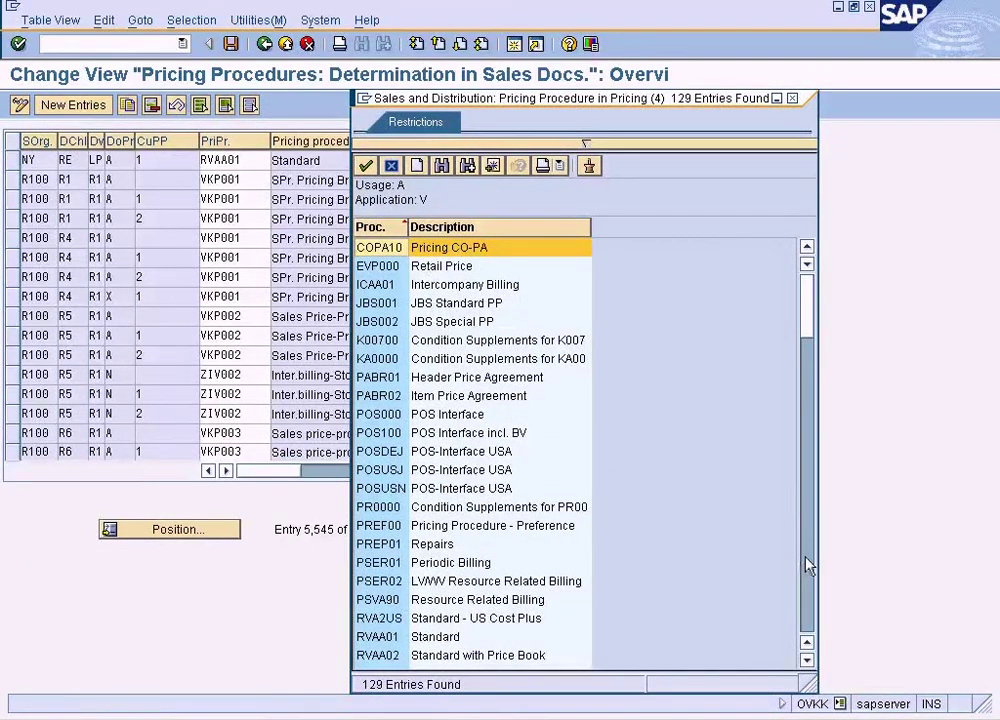
click(808, 565)
click(440, 288)
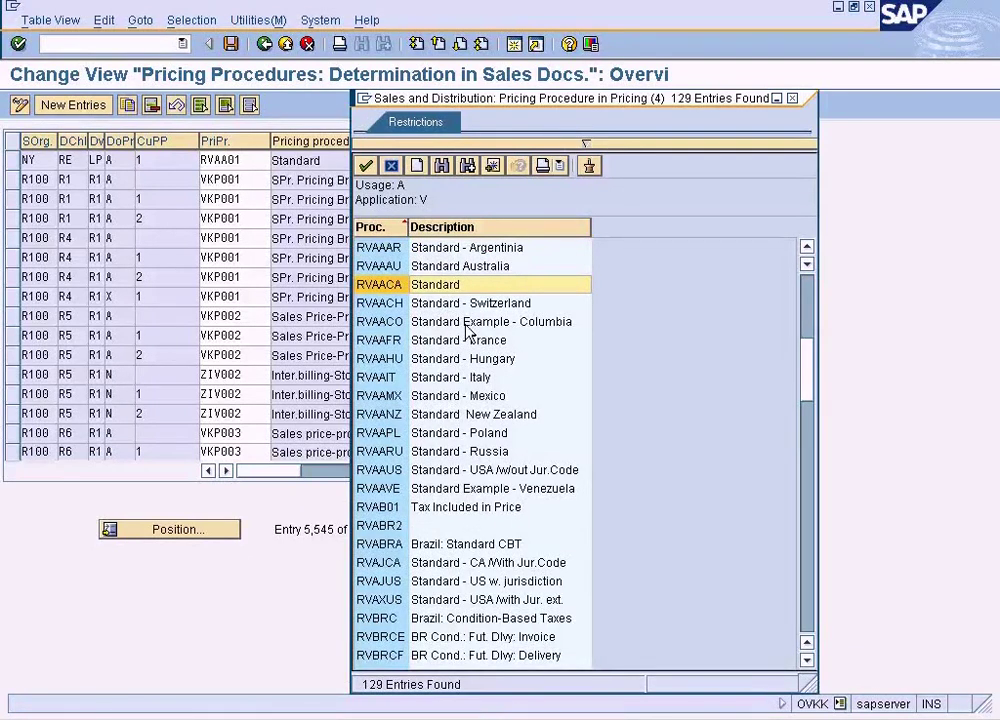
click(806, 520)
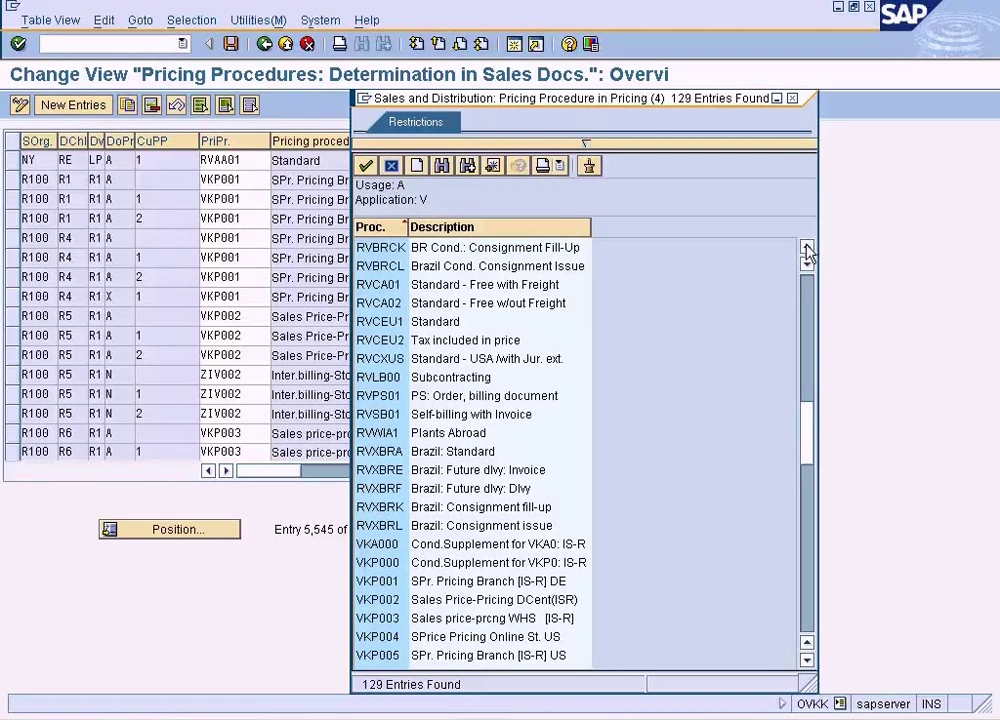
scroll(807, 253, up, 6)
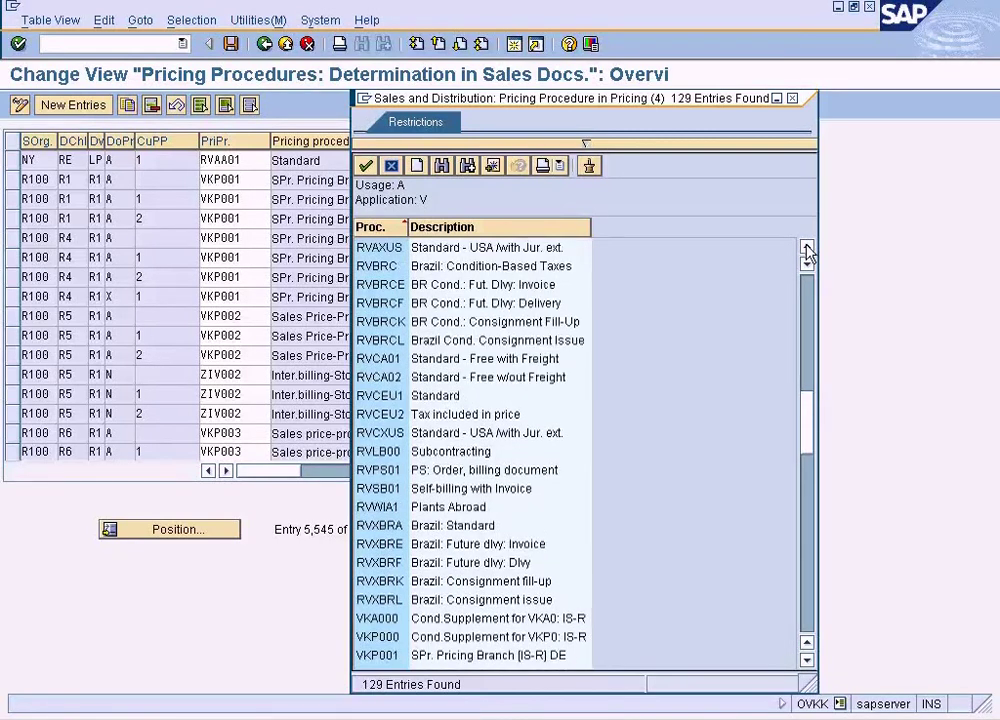
click(810, 310)
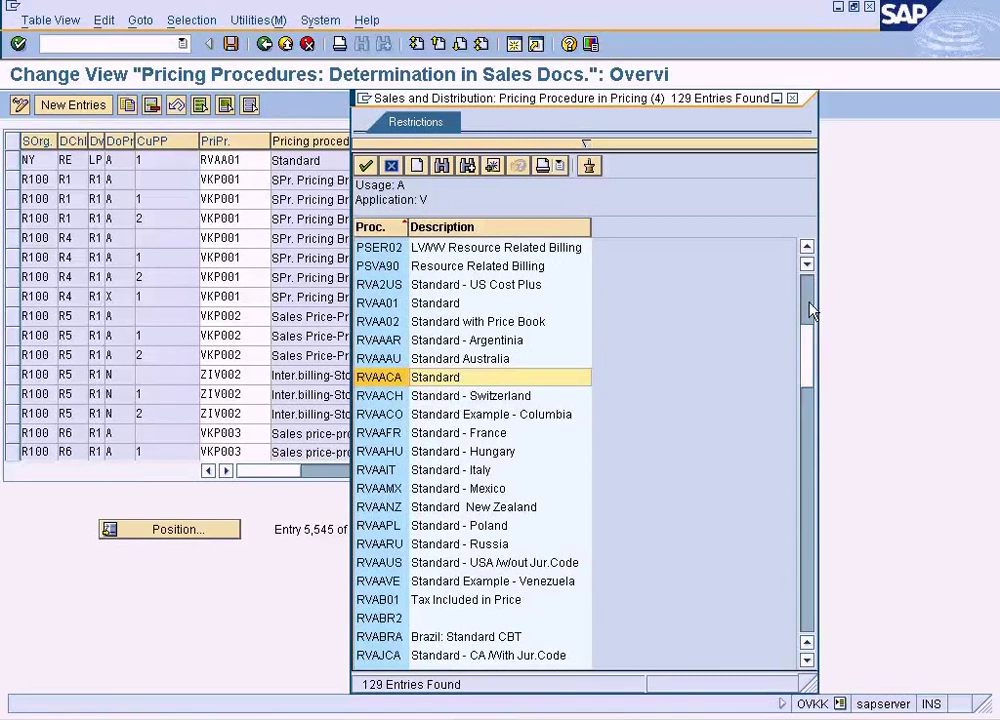
click(500, 303)
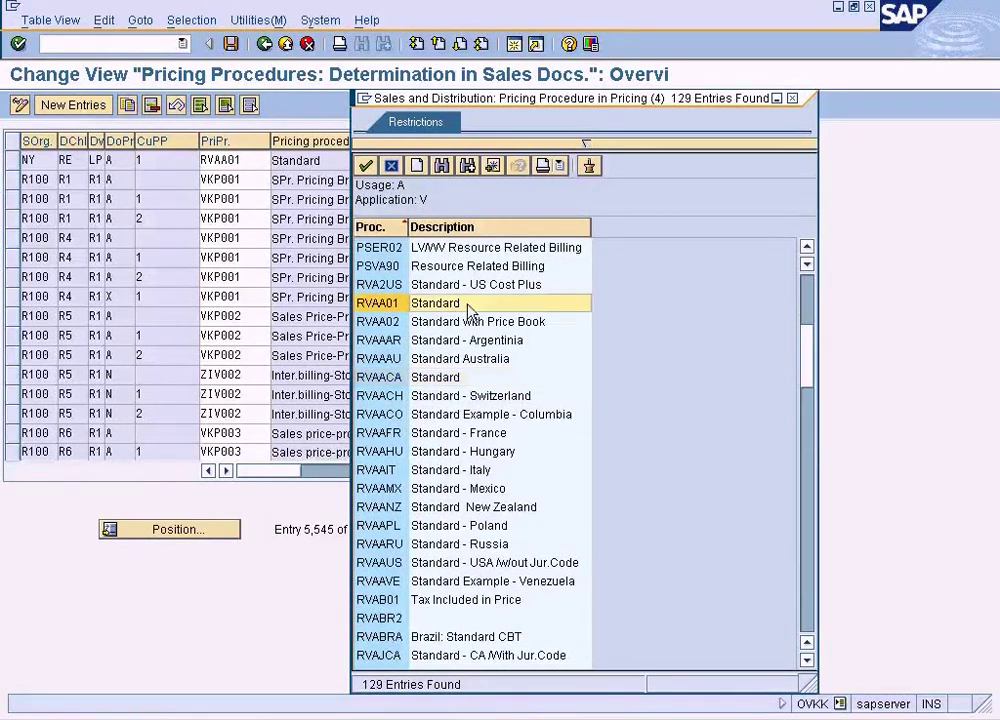
click(807, 247)
click(807, 249)
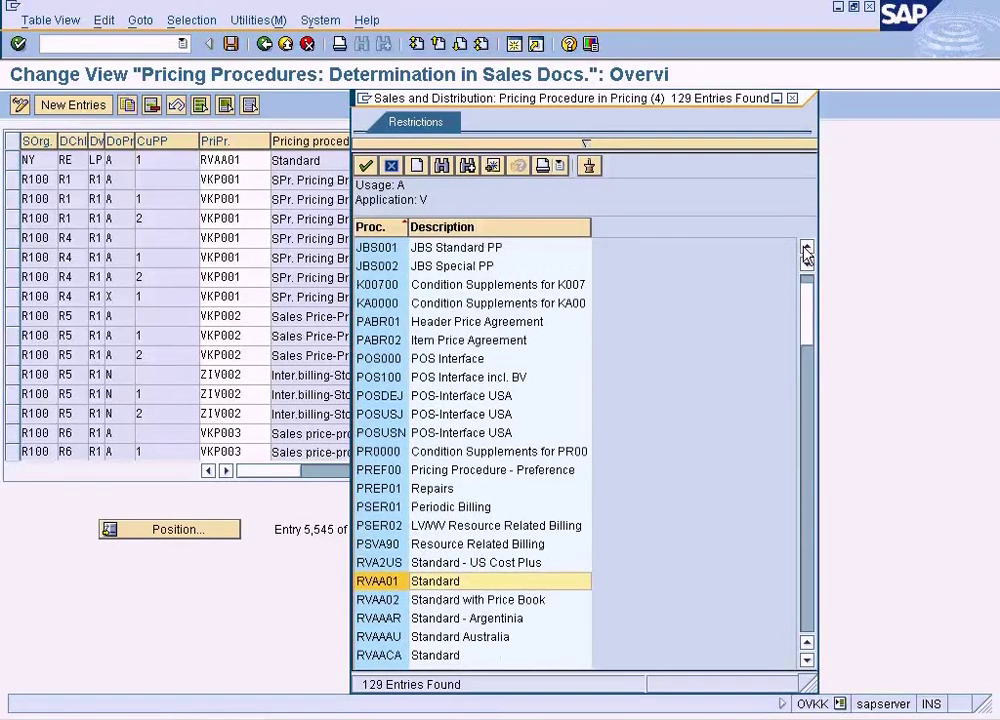
click(807, 251)
click(807, 251)
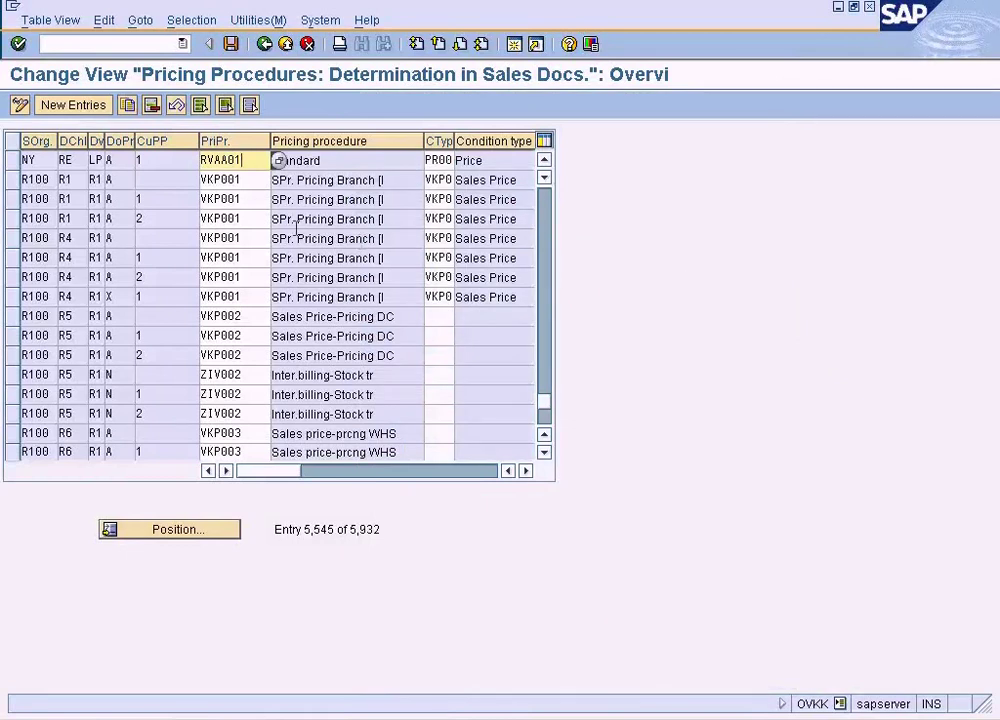
Step: Widen the CuPP and DoPr columns and check that customer pricing procedure 1 means Standard
drag(199, 141, 220, 141)
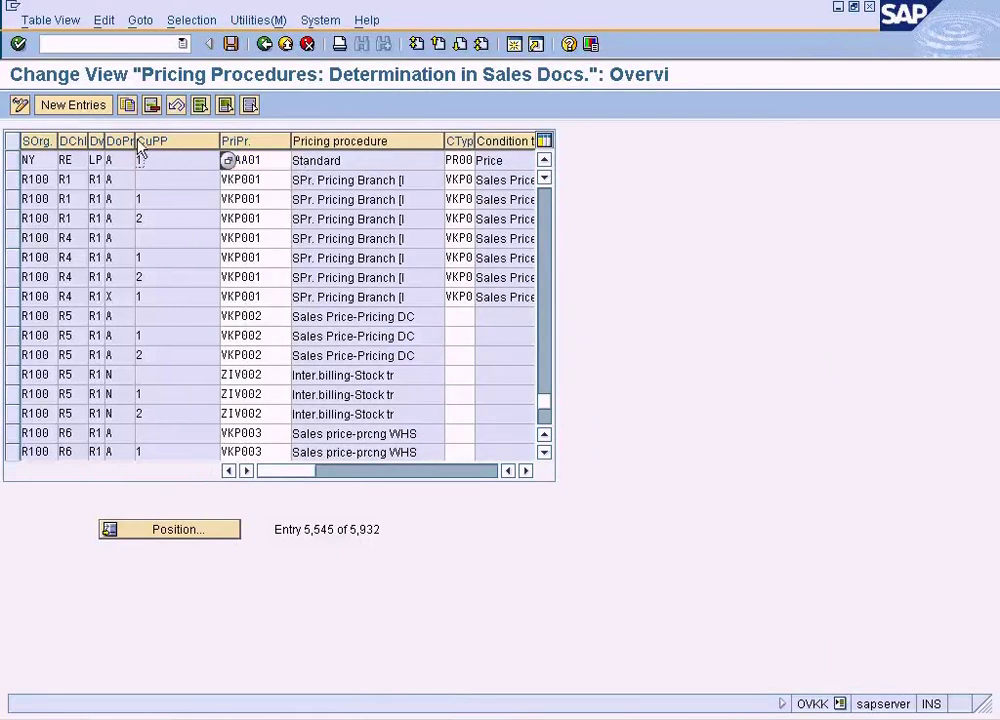
drag(137, 141, 148, 141)
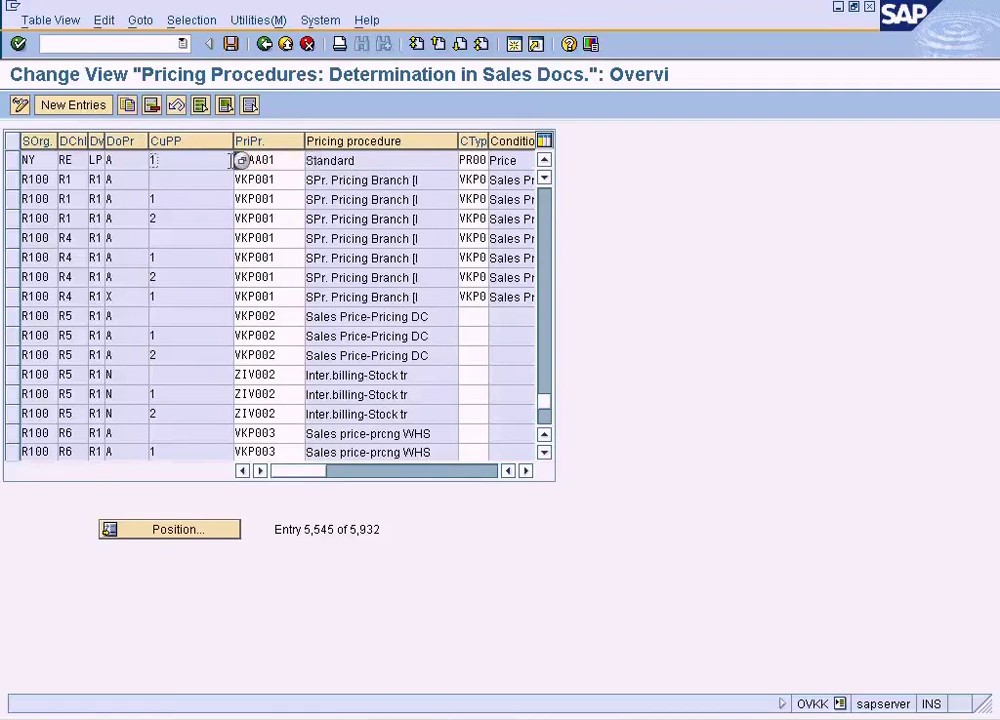
click(241, 160)
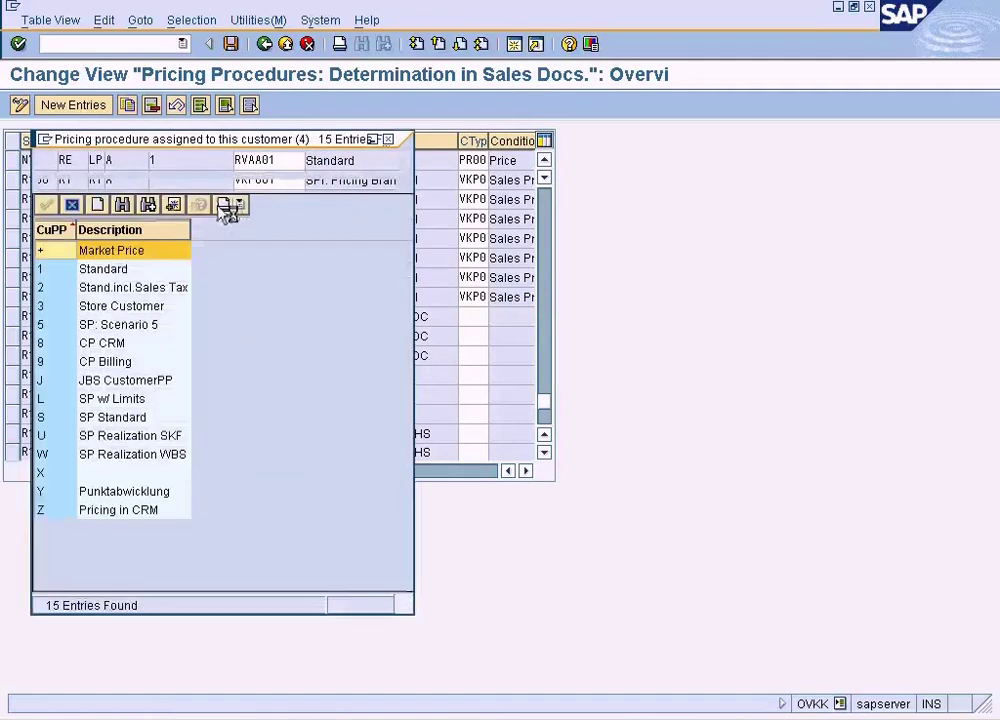
click(116, 270)
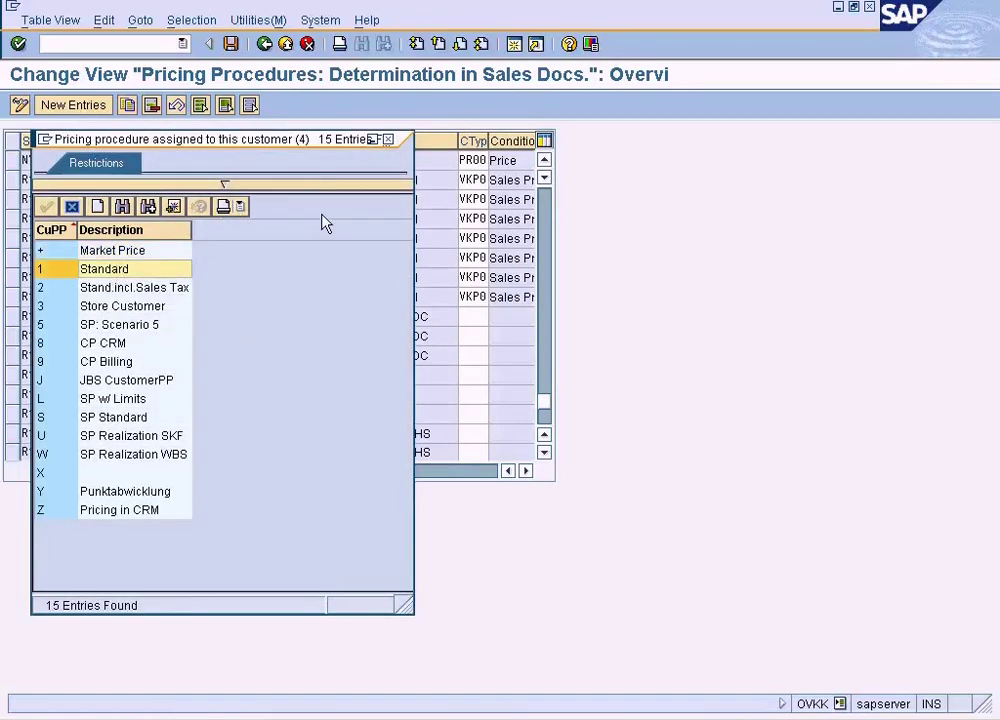
click(390, 143)
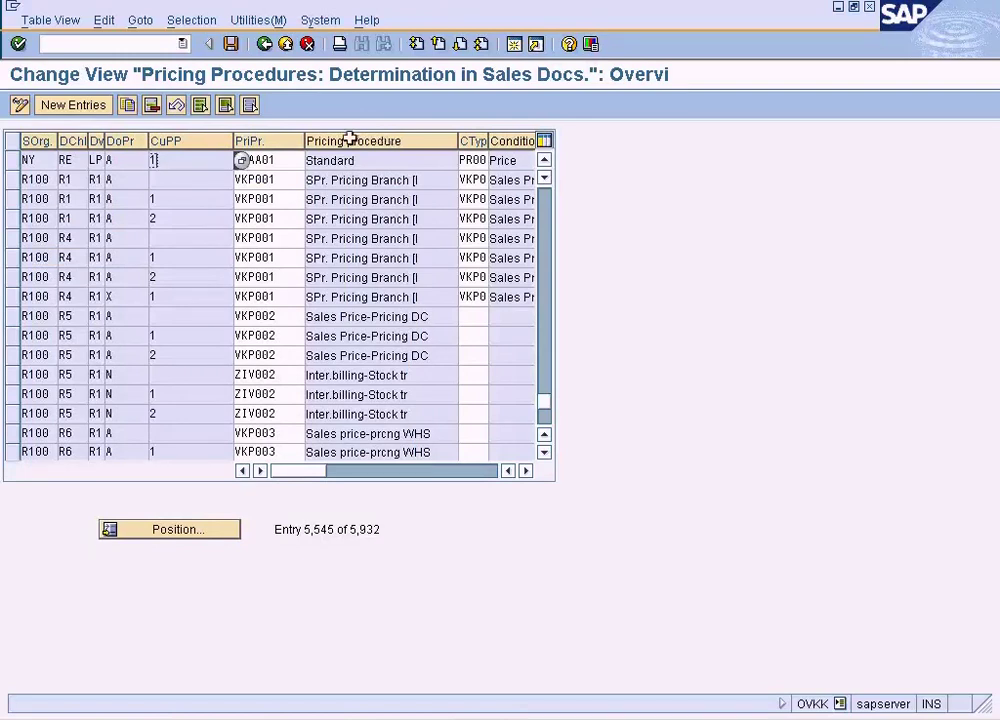
Step: Mark the RVAA01 value and widen the Dv column in the determination table
click(279, 160)
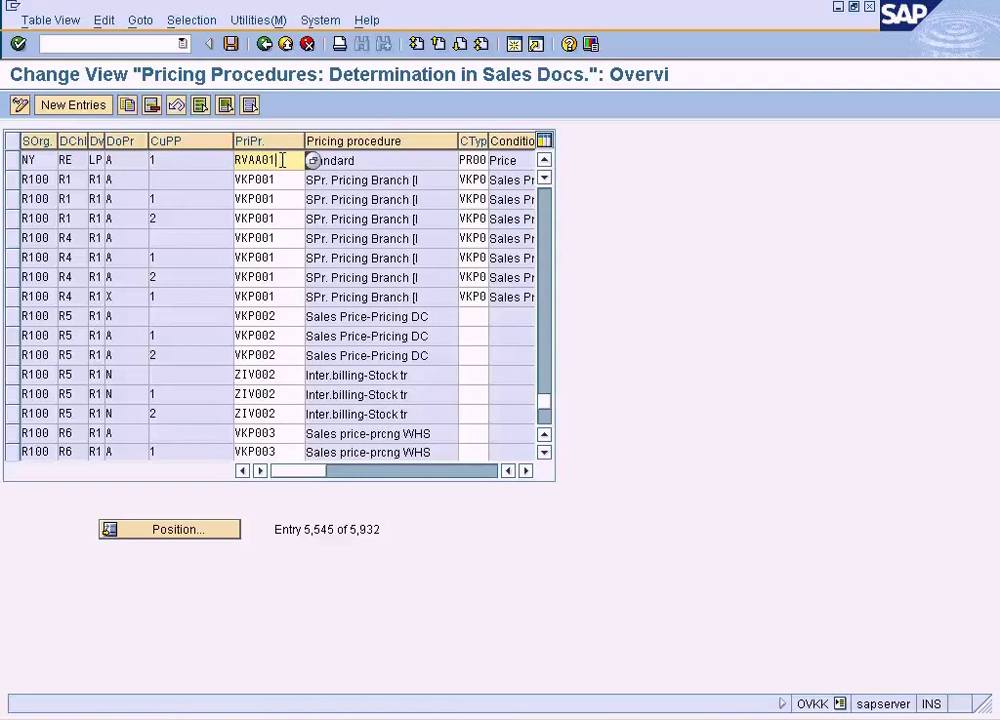
drag(279, 160, 236, 160)
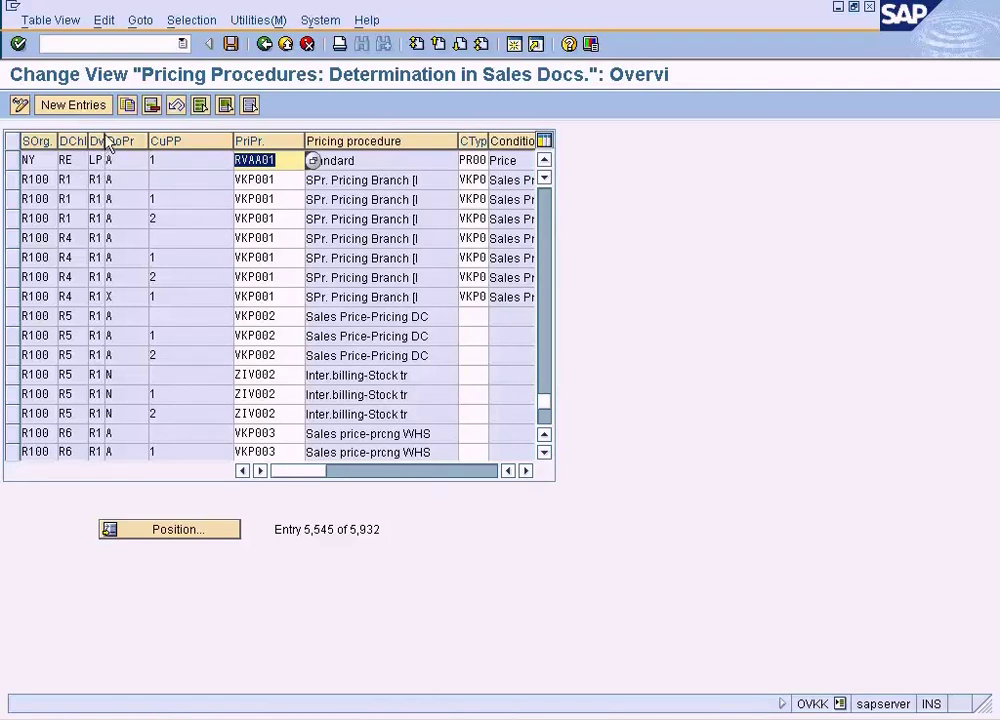
drag(104, 141, 111, 141)
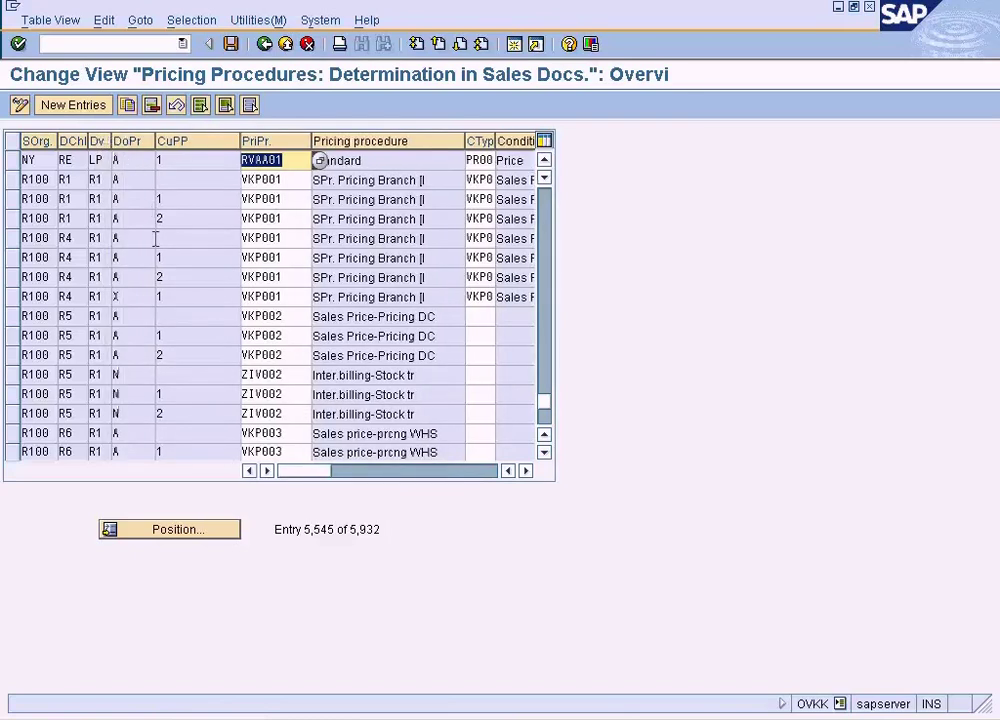
click(181, 160)
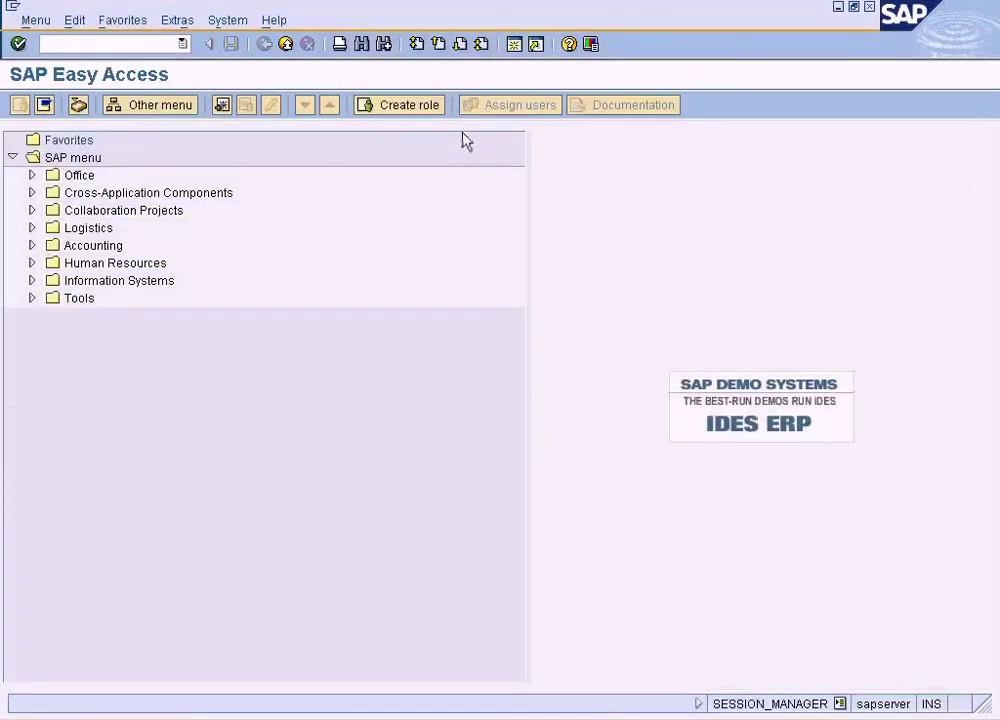
Step: Start changing customer 500002, dismiss the account-blocked error, and cancel back to the home screen
text(2)
key(Return)
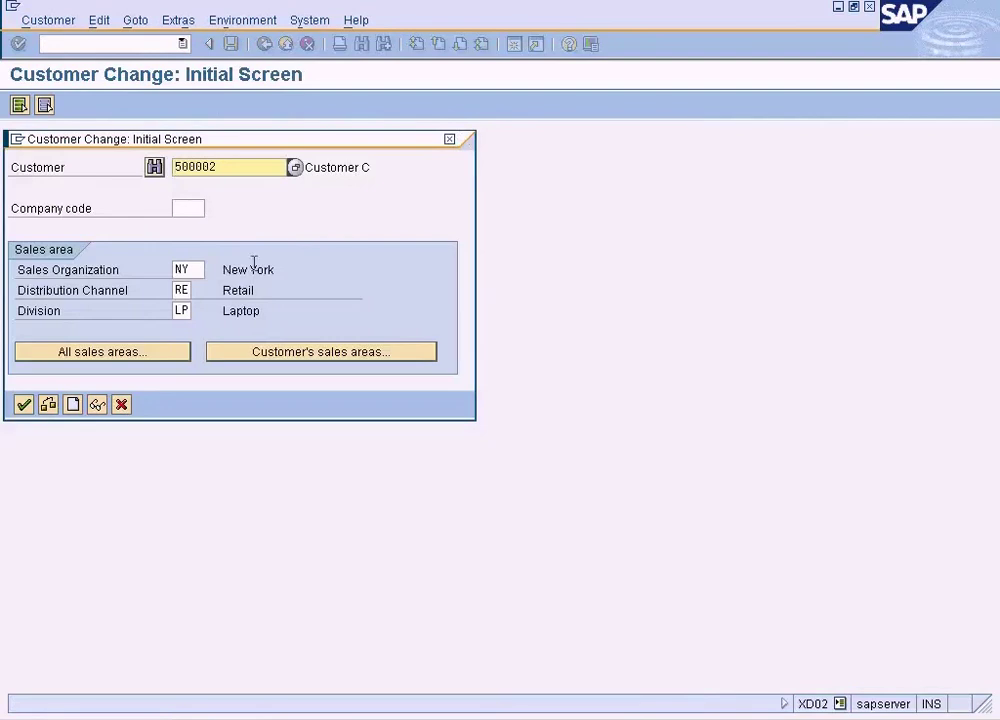
click(24, 404)
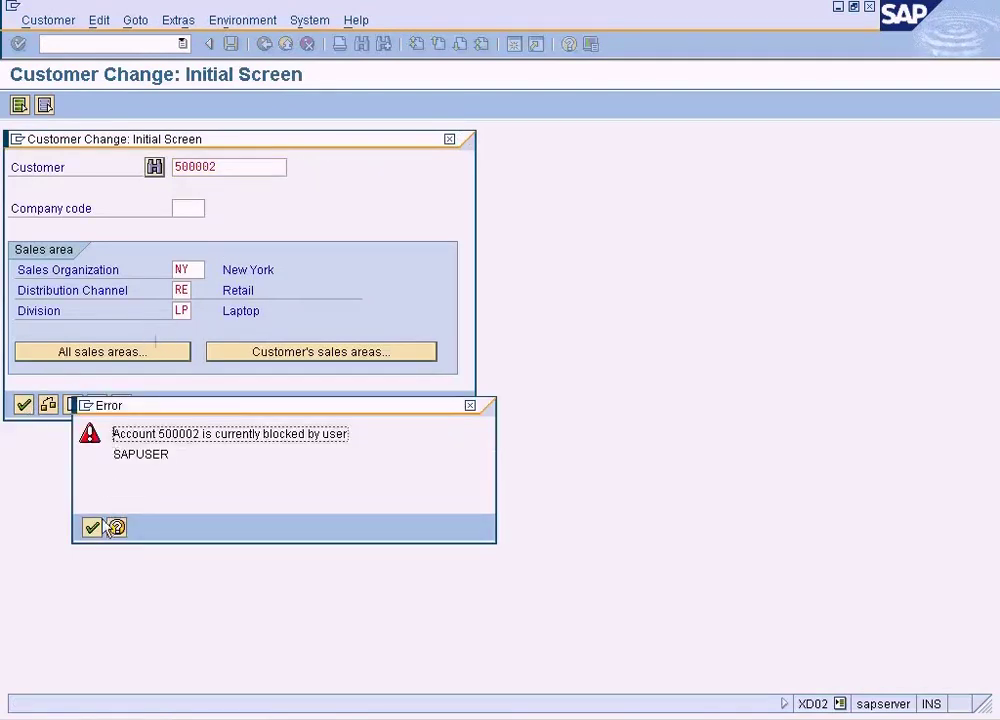
click(100, 525)
click(123, 403)
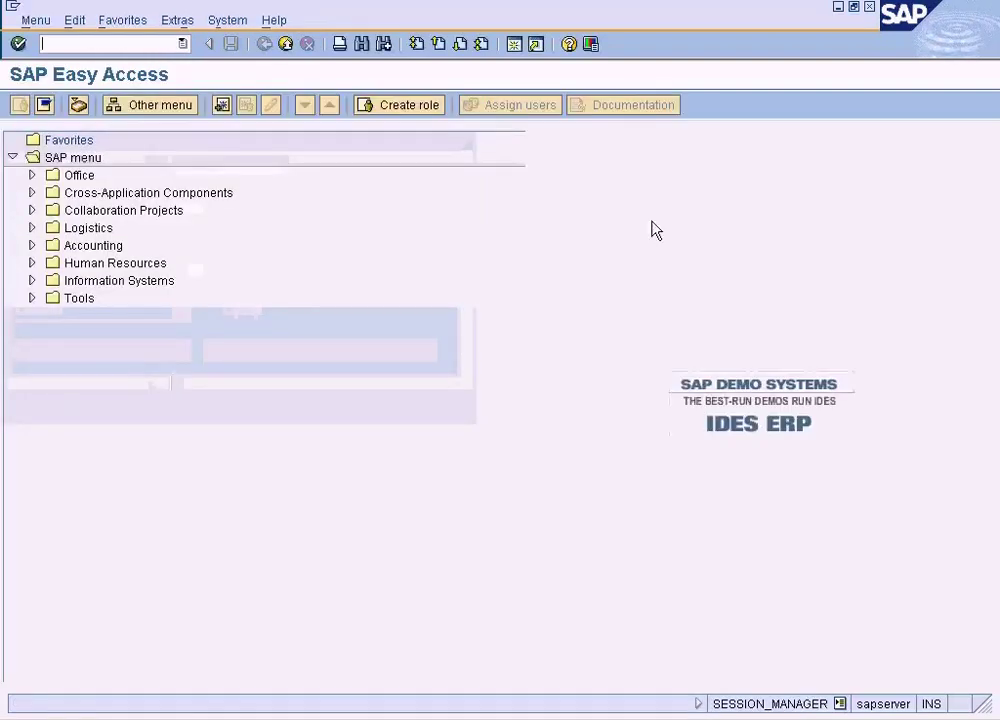
Step: Reopen OVKK, then review the customer's sales and pricing fields in the sales area window before leaving it
text(ovkk)
key(Return)
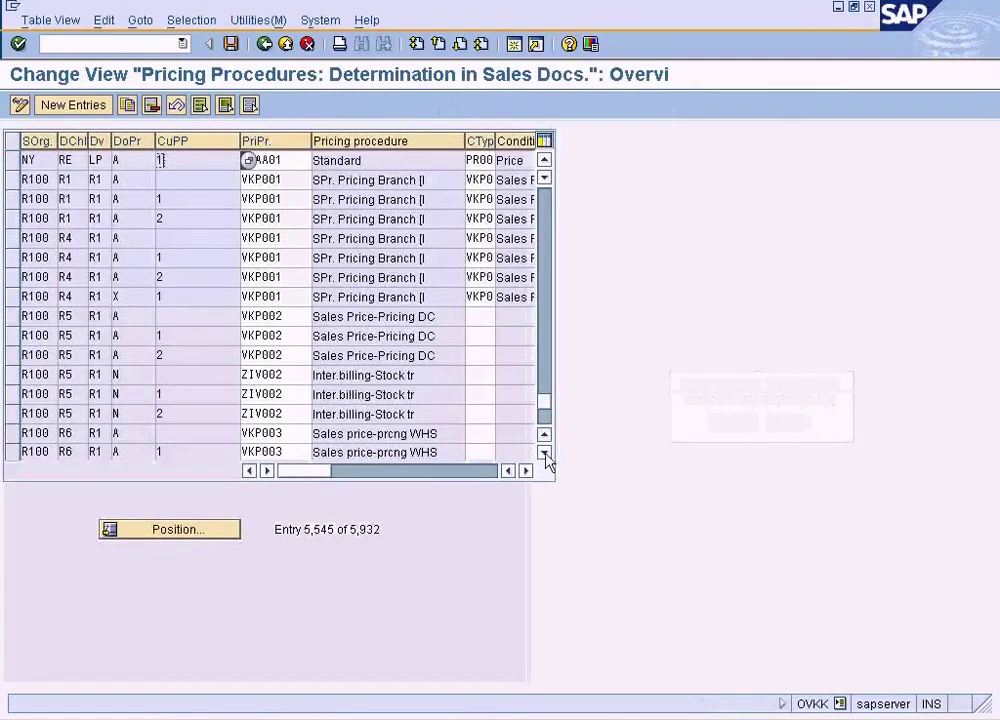
click(450, 719)
click(451, 670)
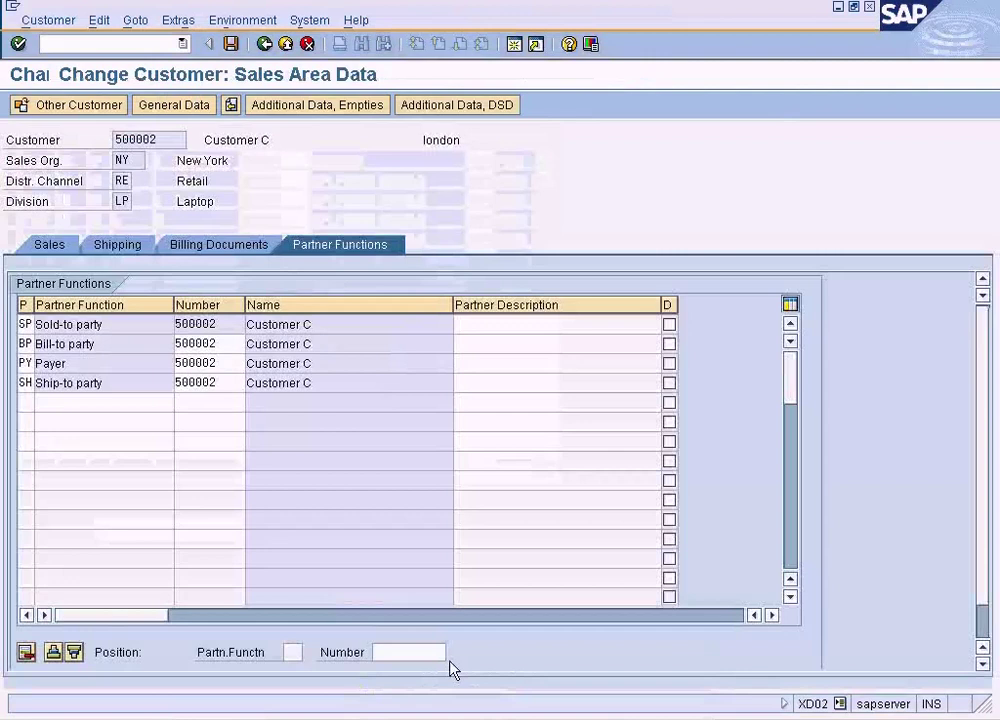
click(60, 250)
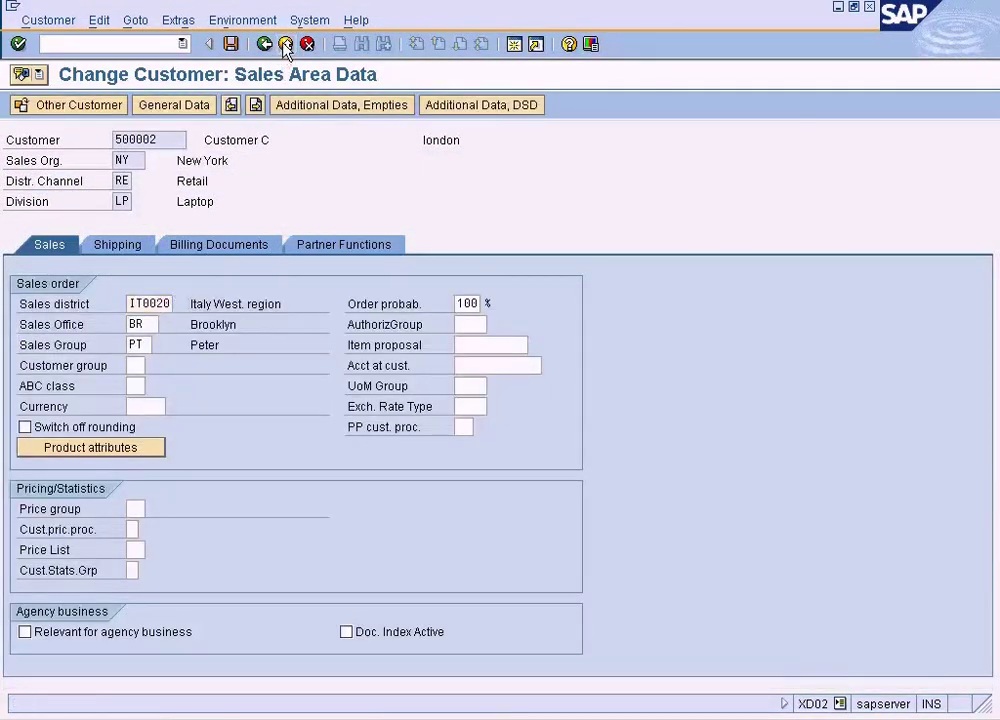
click(285, 44)
Step: Set customer pricing procedure 1 (Standard) in the customer's NY/RE/LP sales area data and save
text(x)
key(Return)
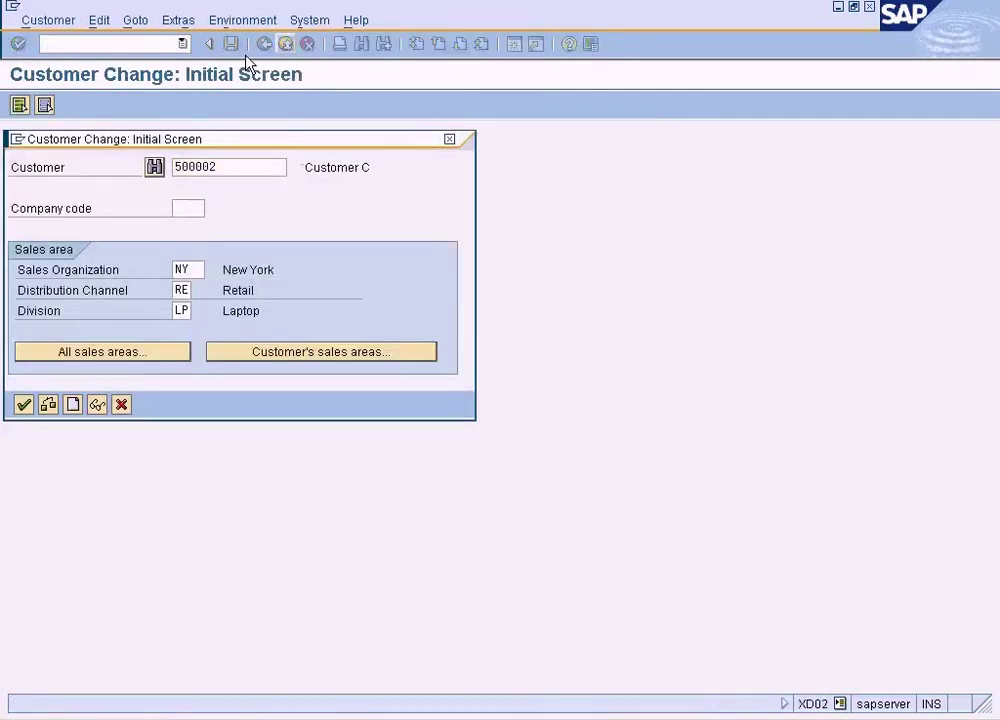
key(Return)
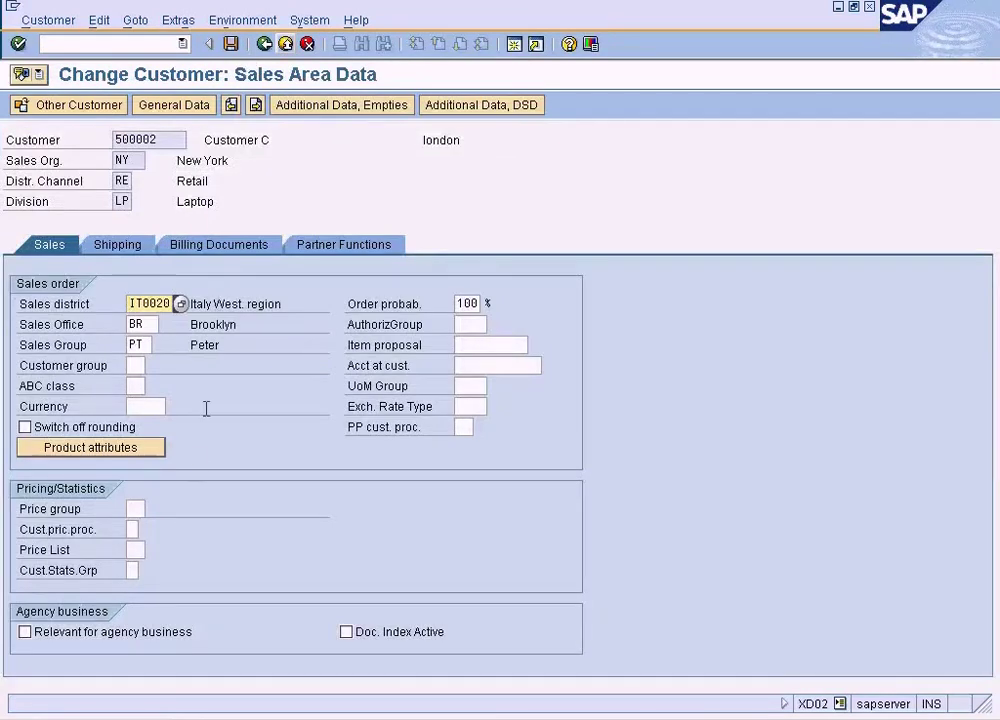
click(133, 529)
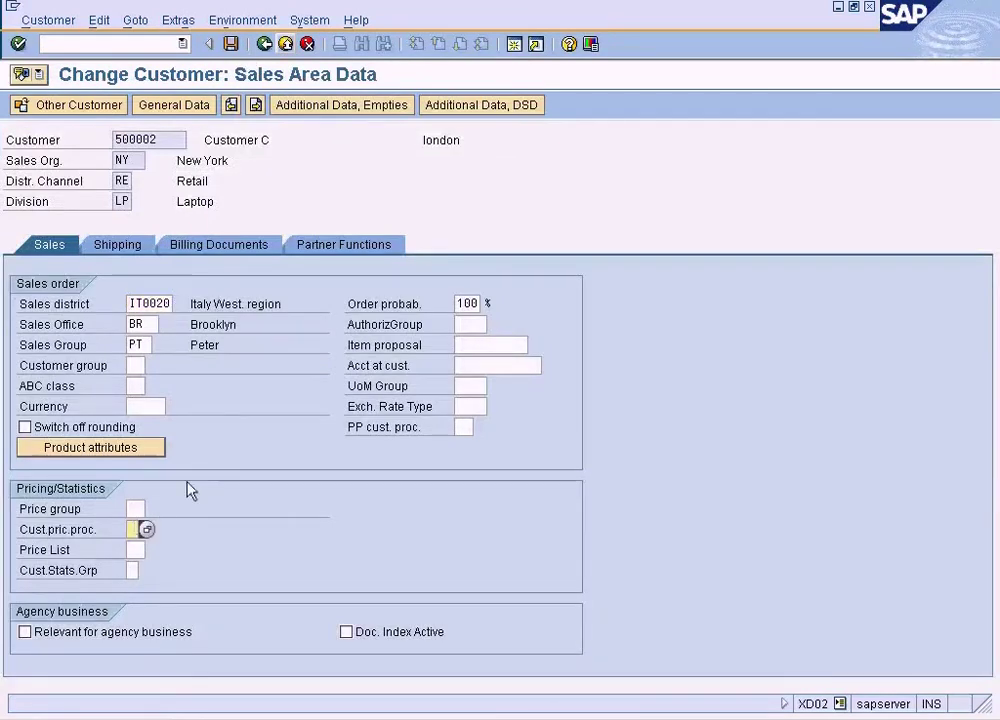
click(145, 530)
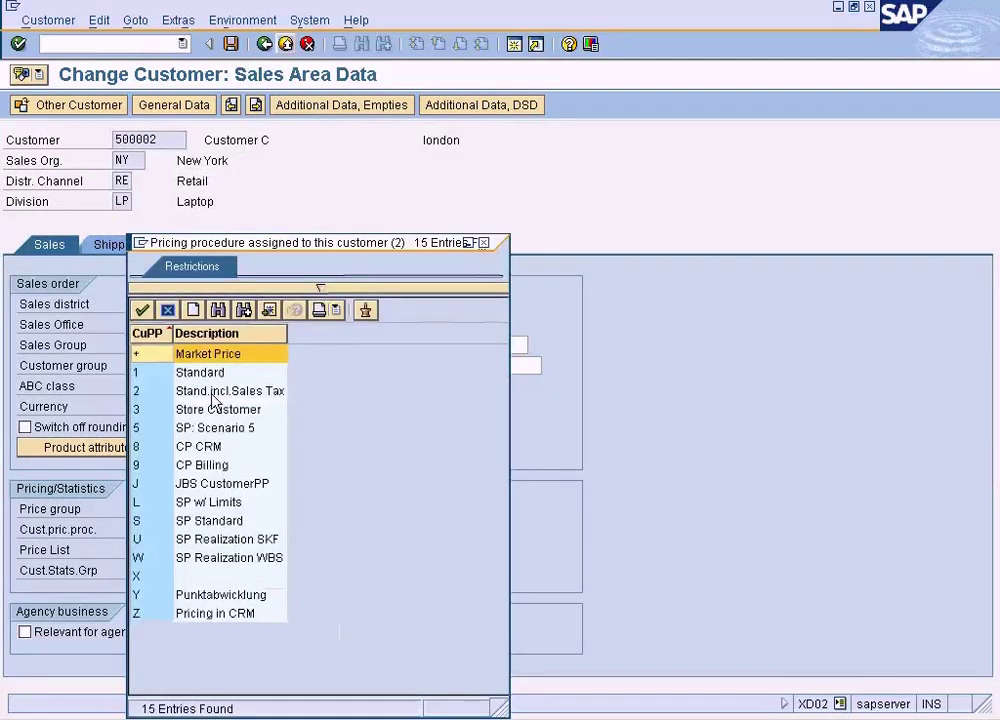
double_click(205, 373)
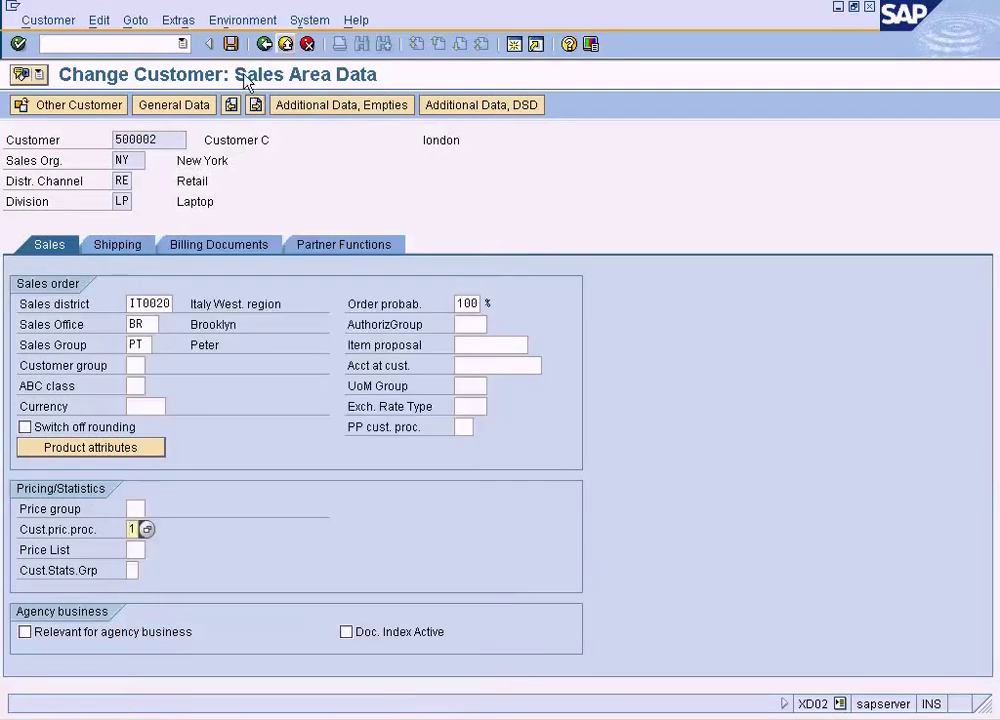
click(231, 44)
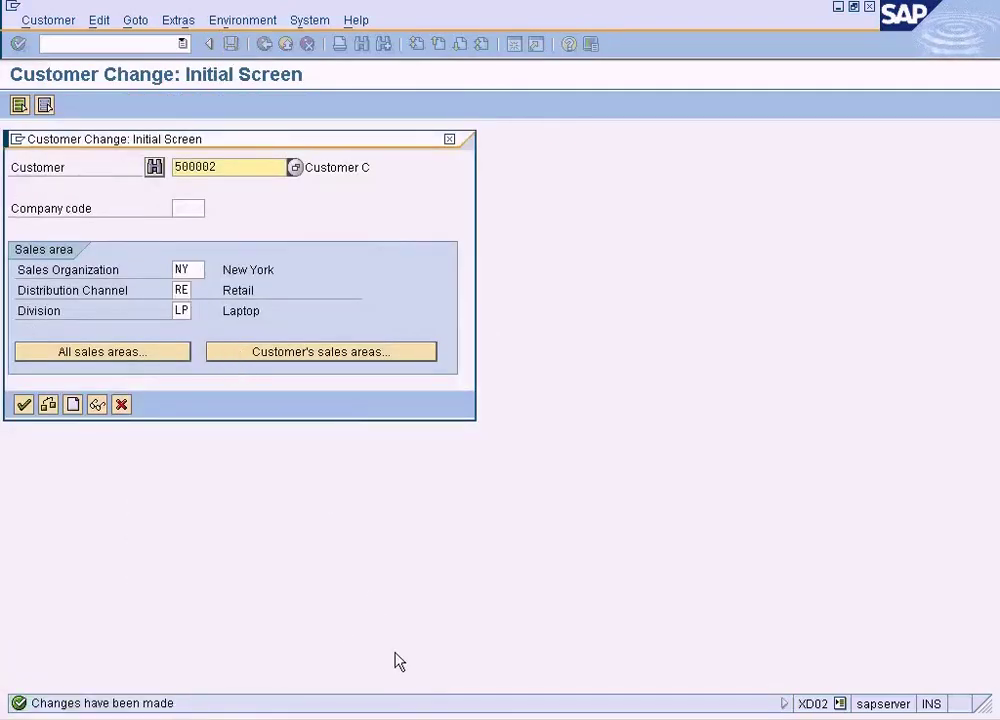
Step: In OVKK, copy the NY/RE/LP determination row, then cancel and discard the unsaved copy
click(400, 719)
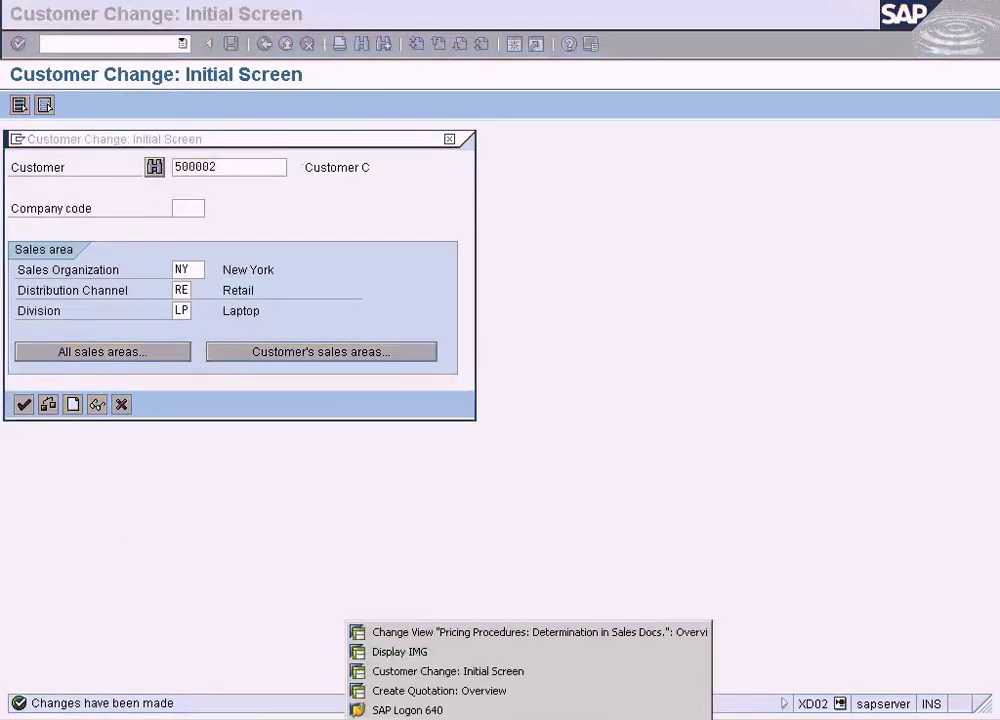
click(442, 636)
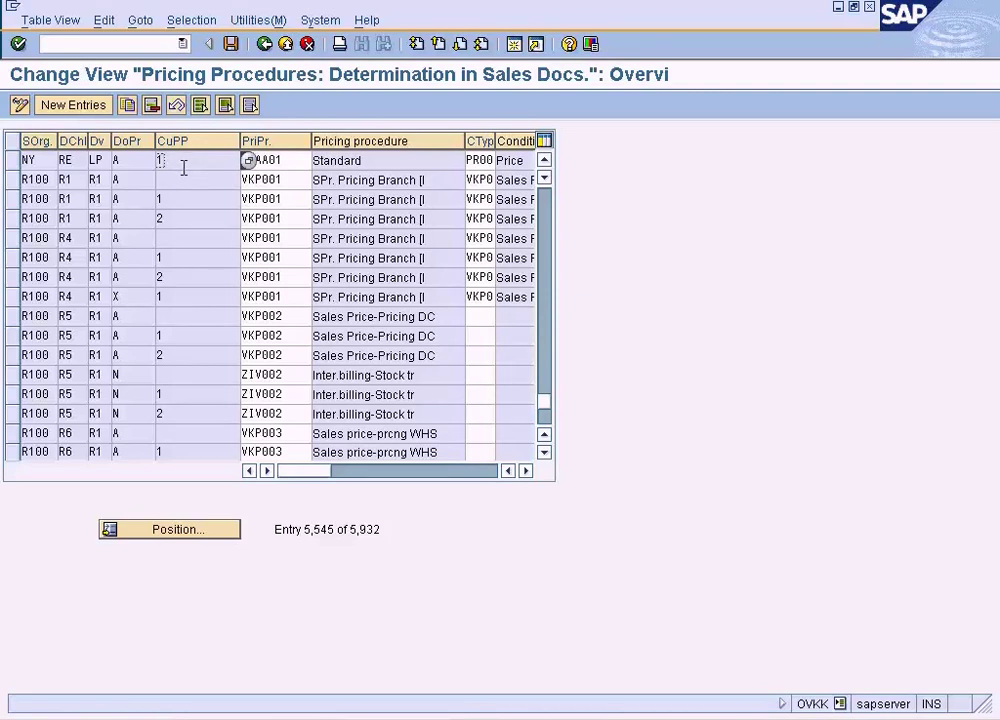
click(13, 160)
click(127, 105)
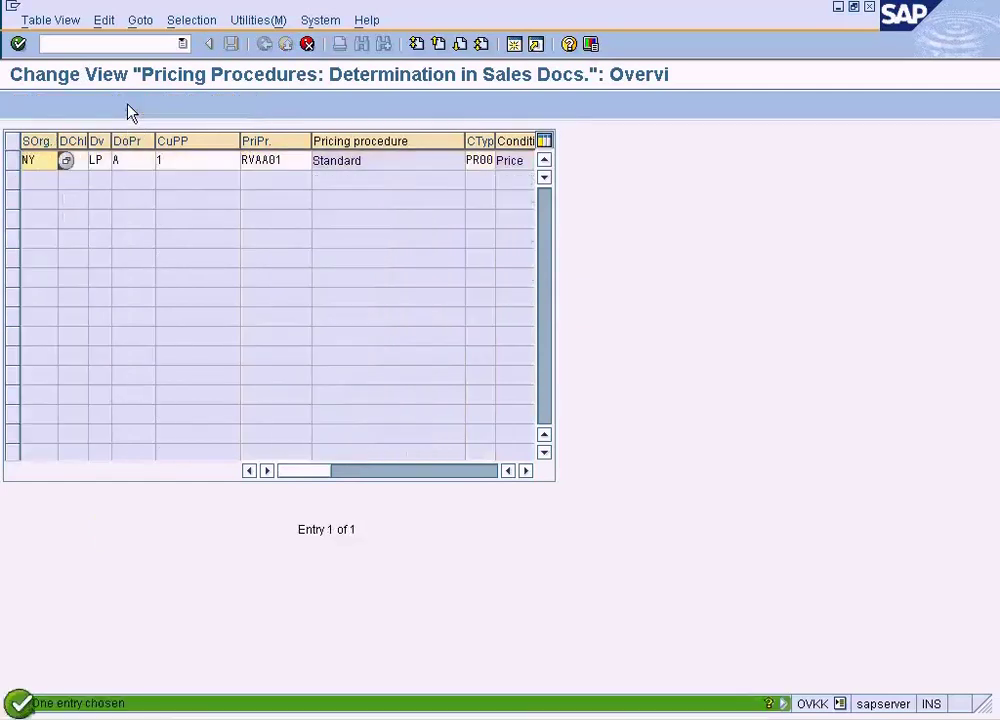
click(178, 158)
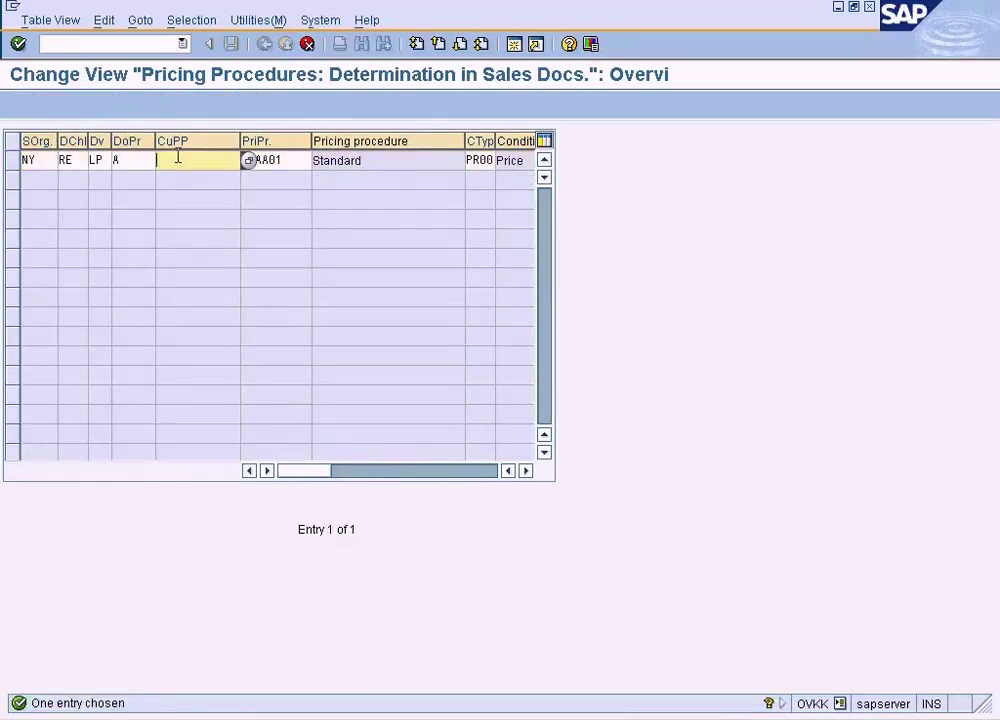
click(267, 161)
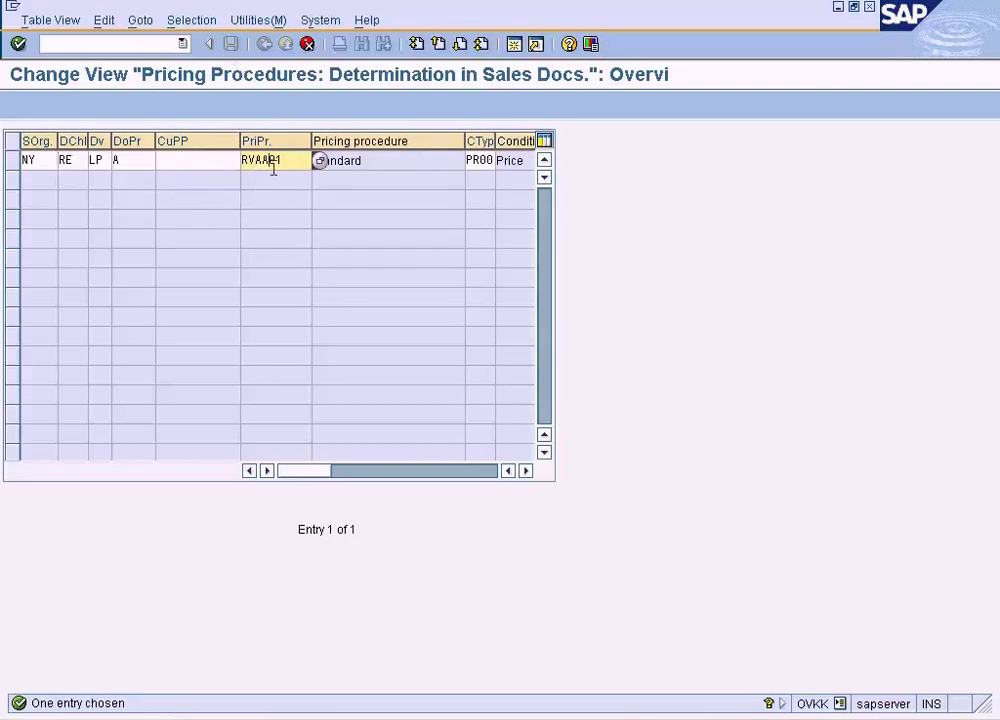
click(190, 161)
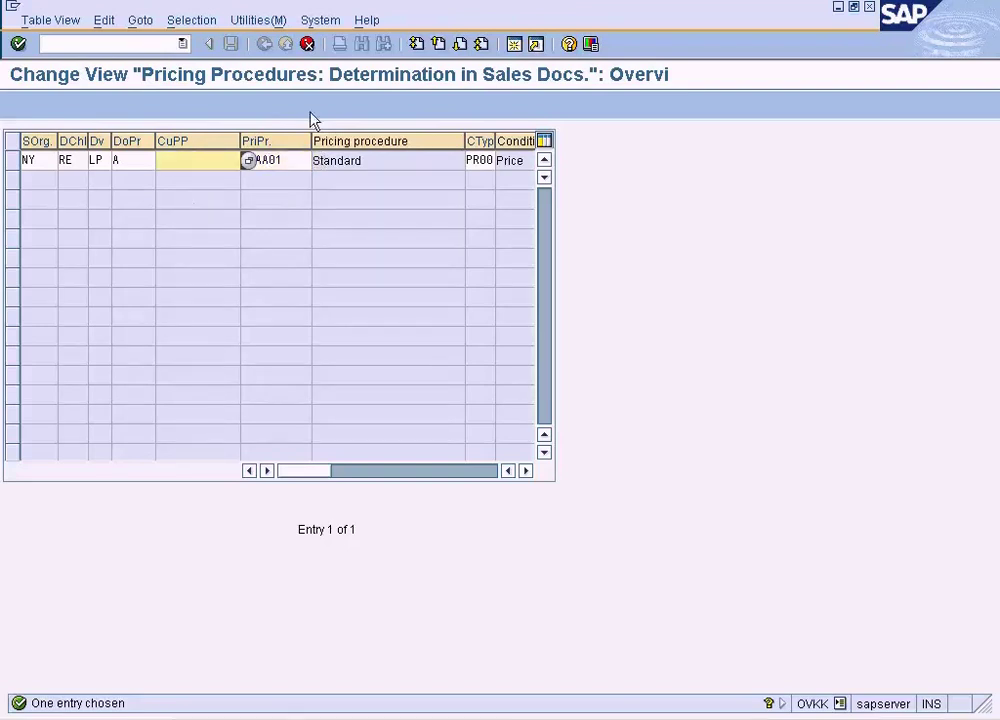
click(306, 47)
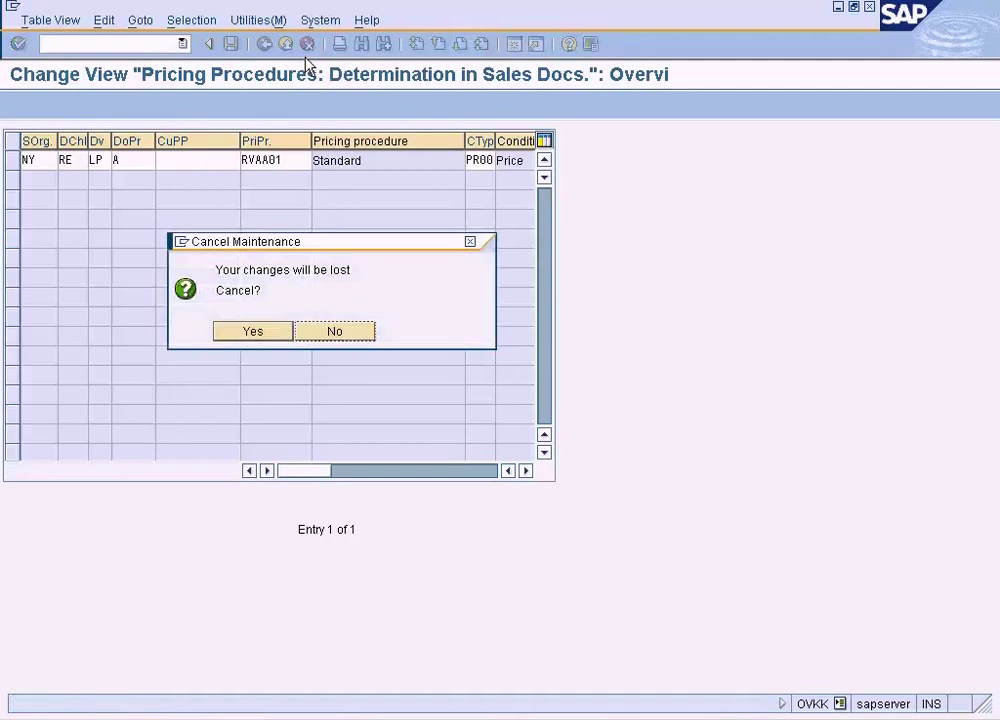
click(253, 332)
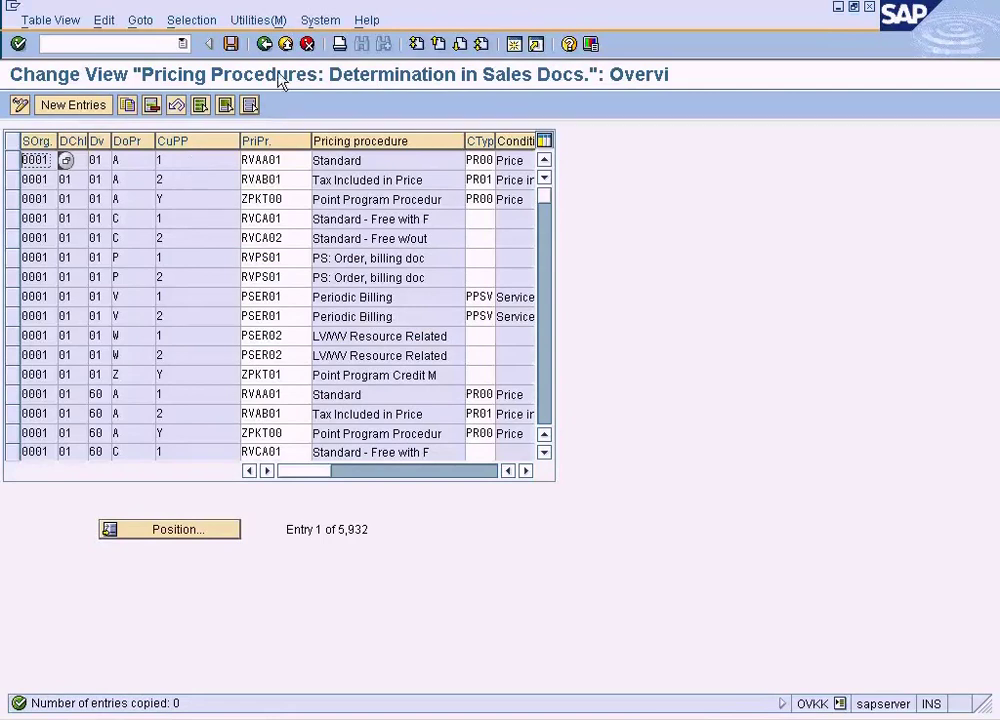
Step: Back out of the pricing IMG activities and exit the open VA21 quotation without saving
click(265, 44)
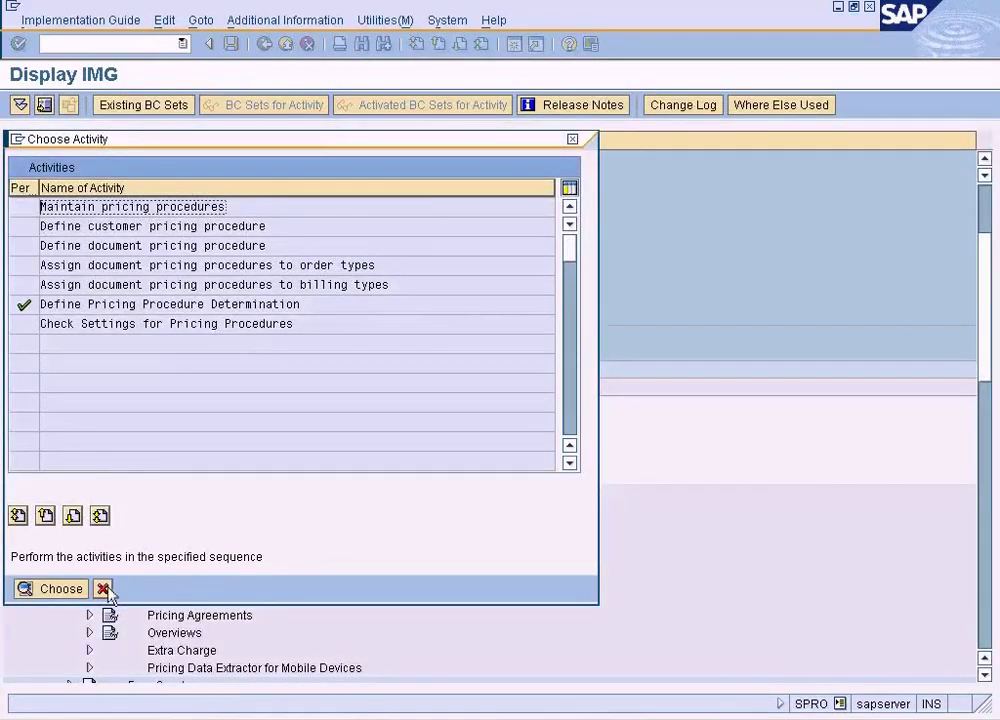
click(103, 589)
click(397, 718)
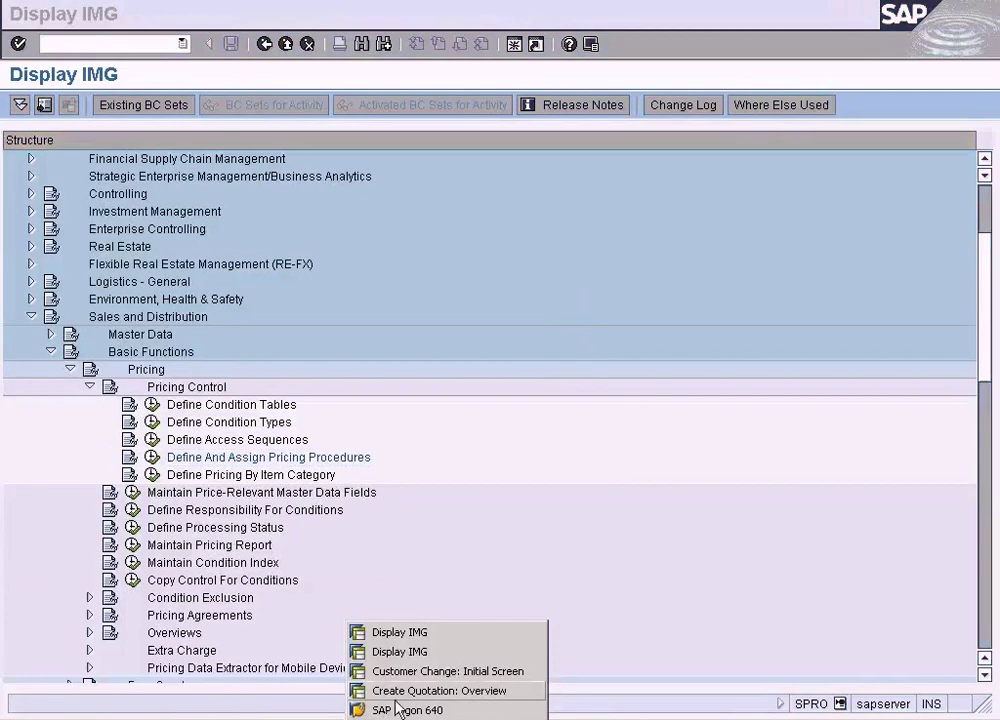
click(402, 690)
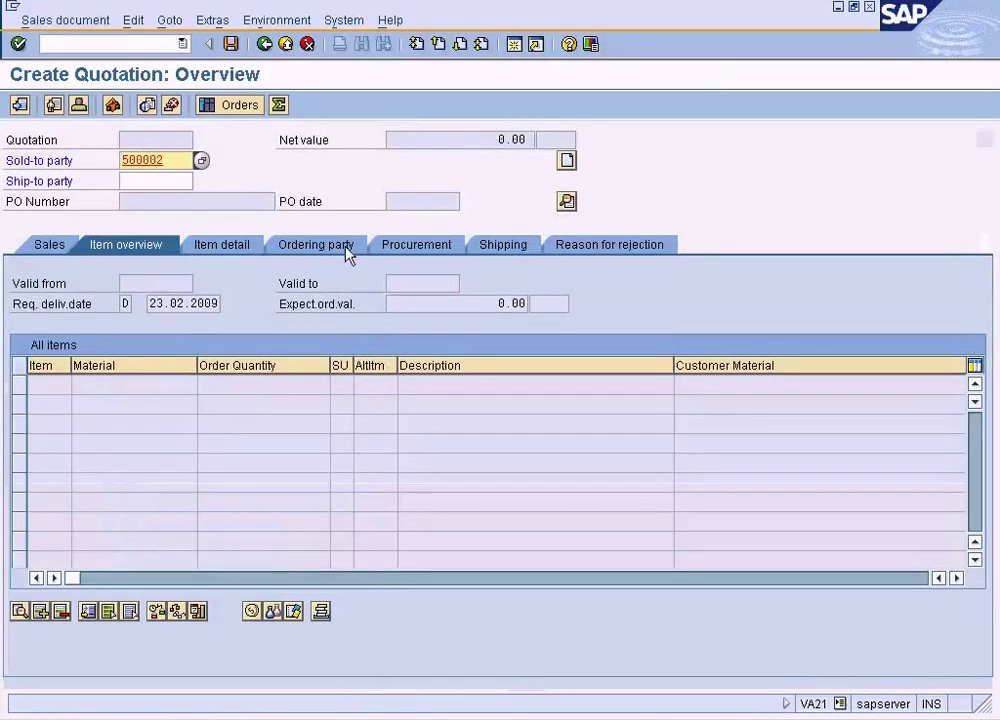
click(285, 44)
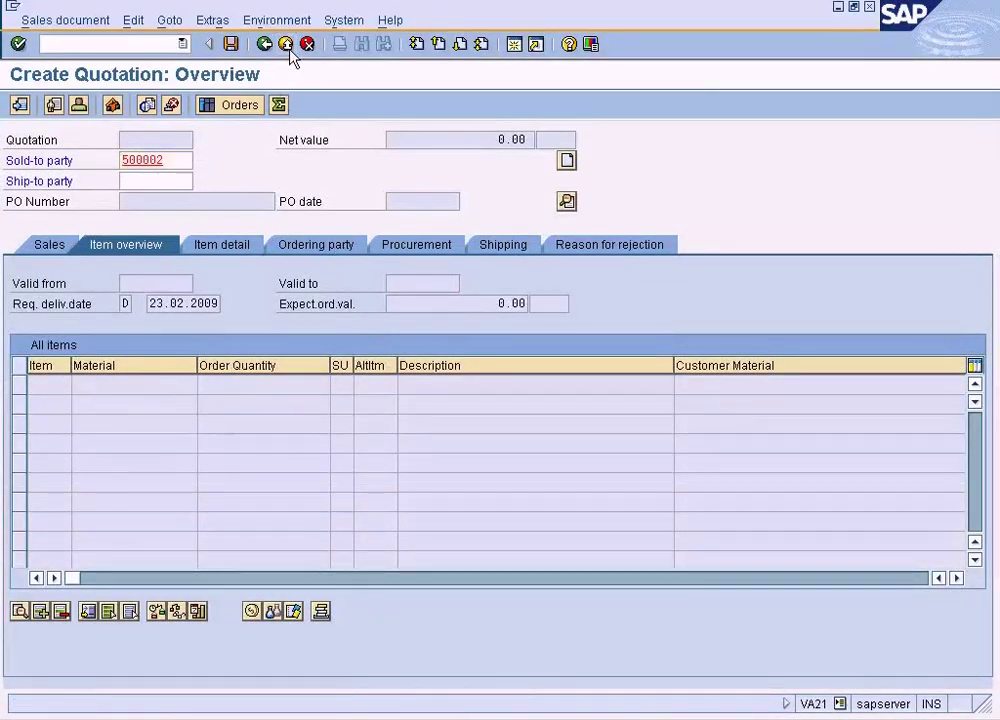
click(335, 331)
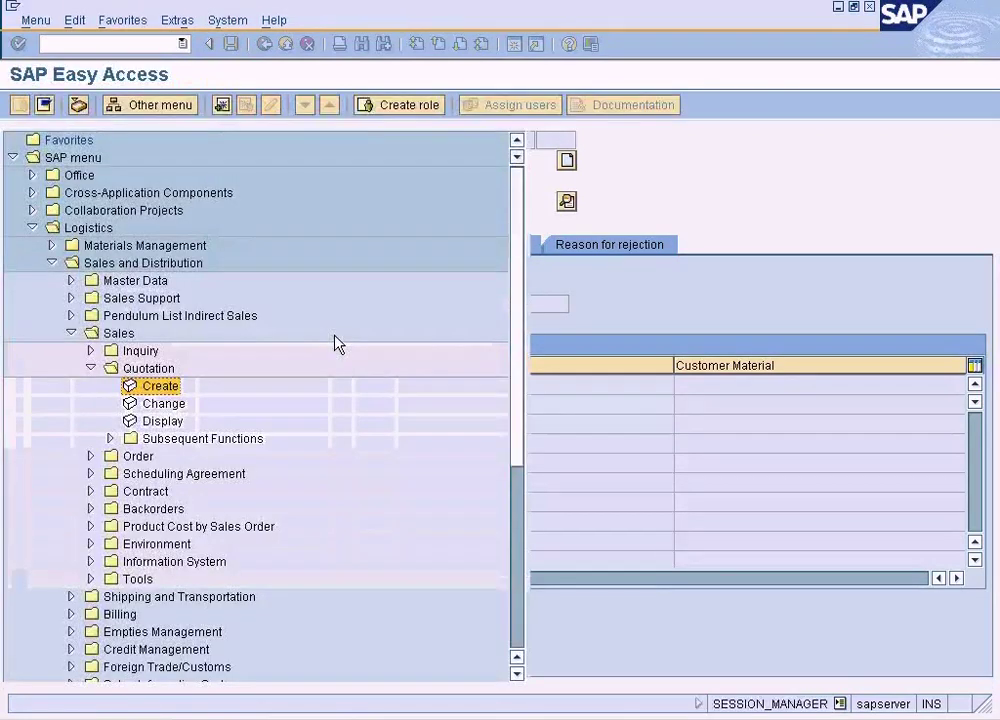
Step: Create a new quotation for NY/RE/LP with customer 500002 as sold-to party
double_click(158, 387)
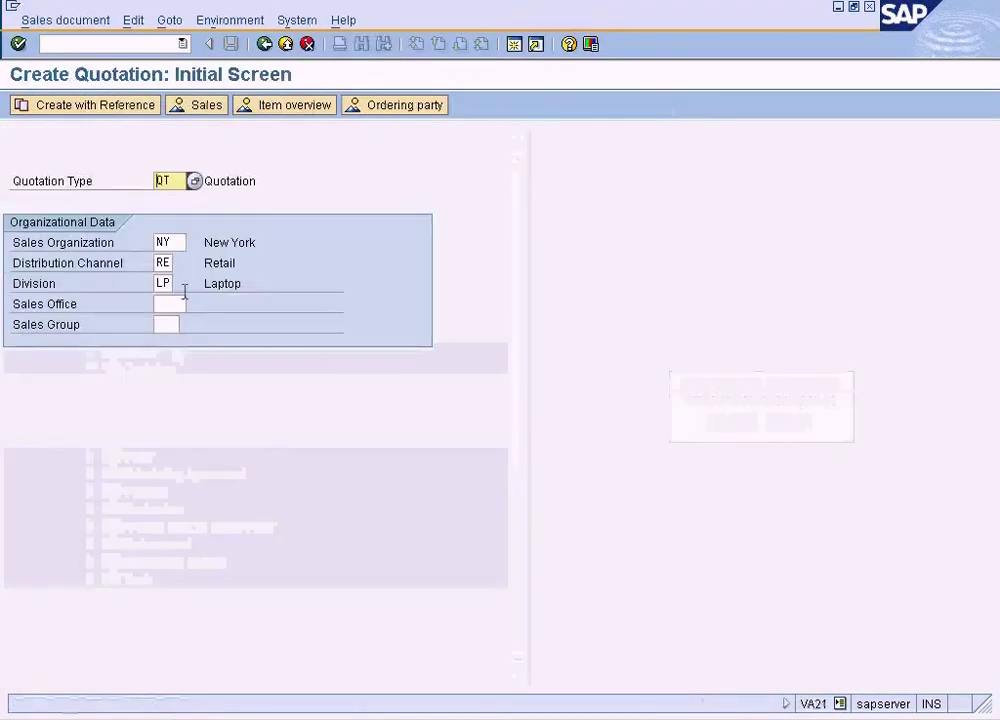
key(Return)
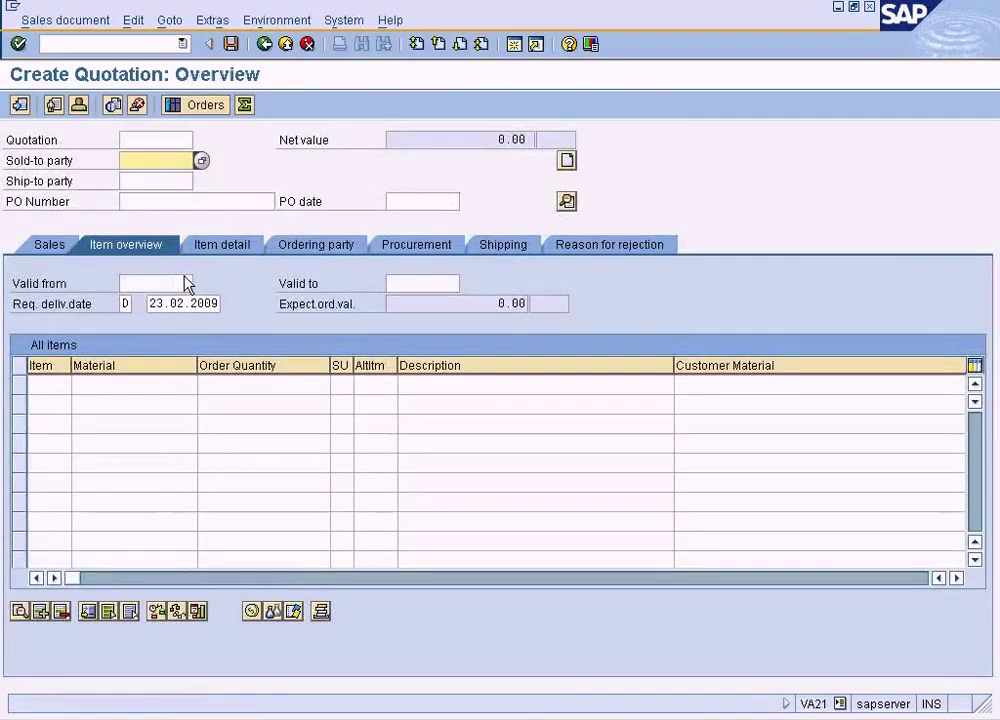
click(201, 161)
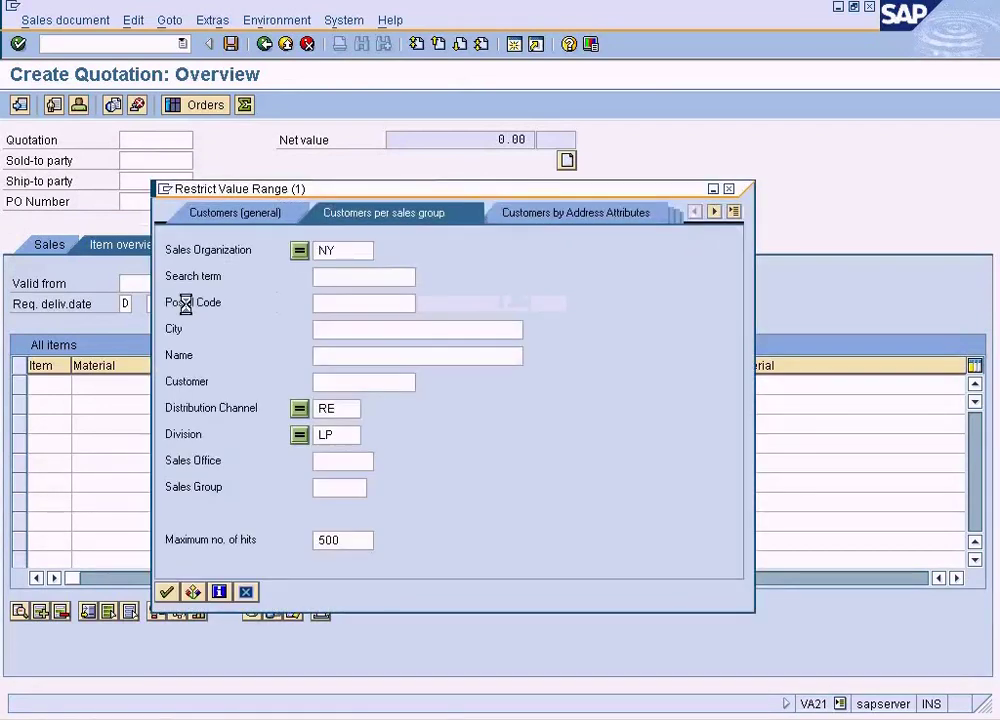
click(166, 591)
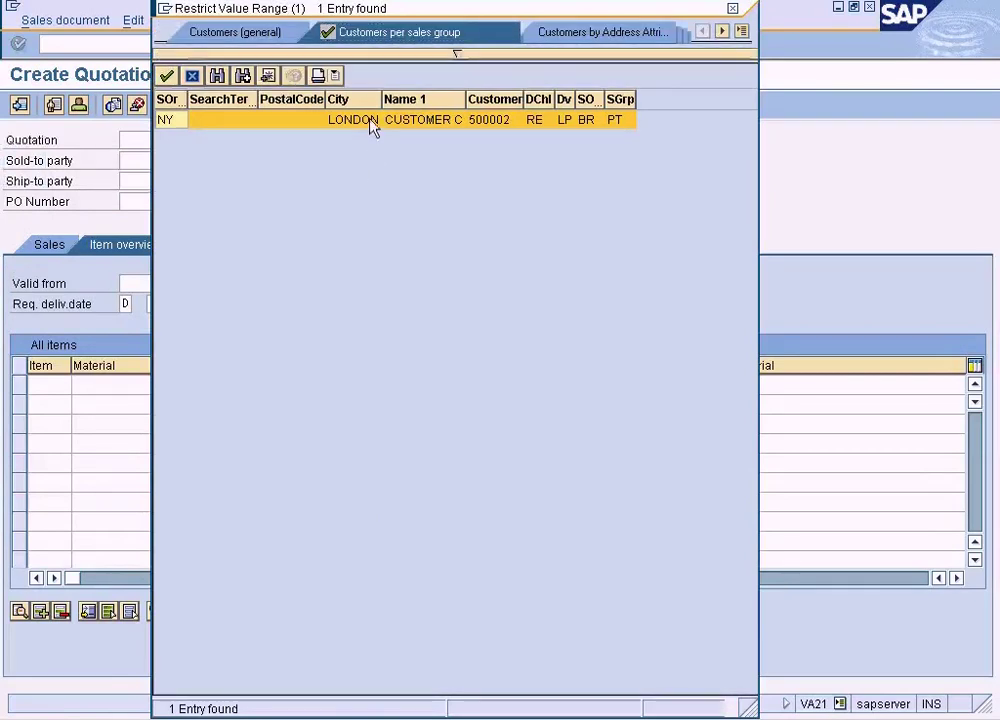
double_click(370, 120)
key(Return)
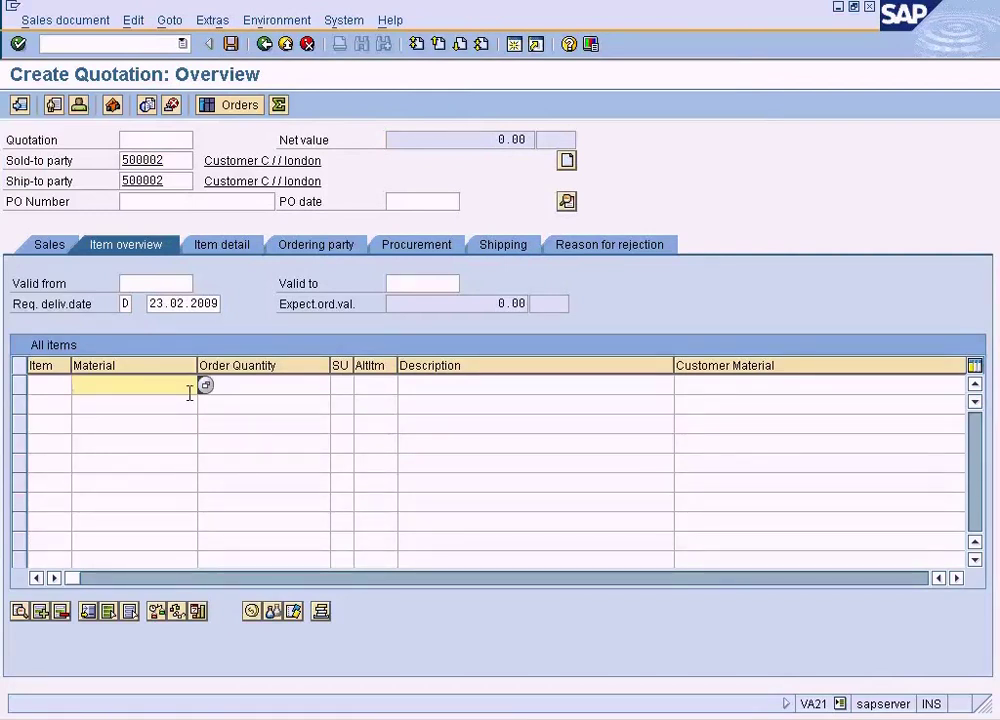
Step: Return to the Word training notes and place the caret after 'Pre-requisites To Sales Quotation'
key(alt+Tab)
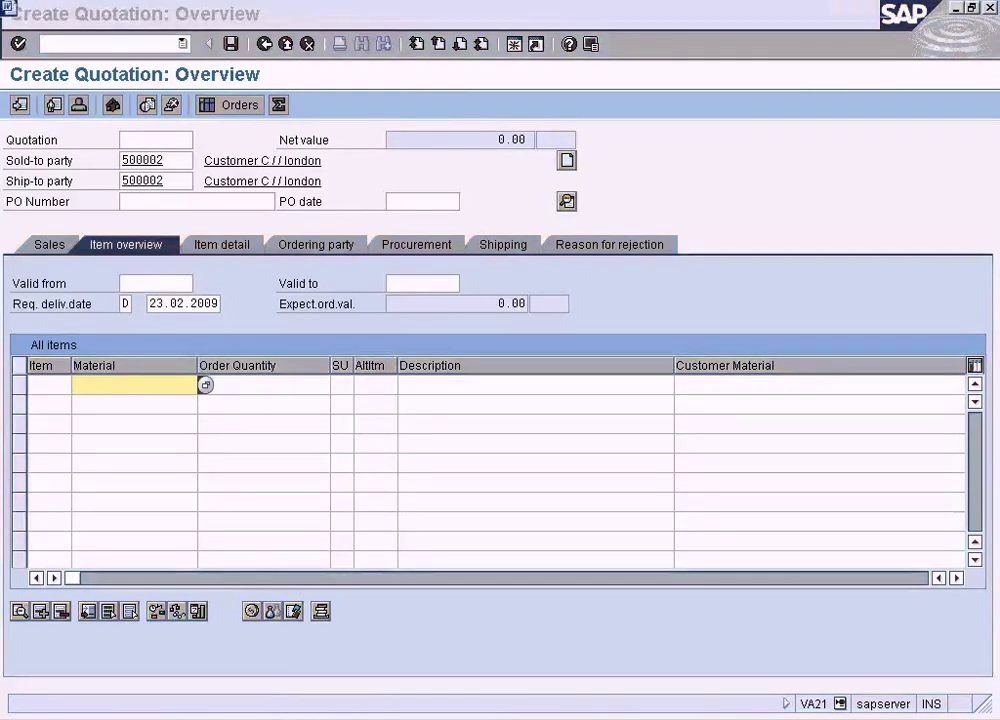
click(350, 396)
click(205, 259)
click(335, 236)
click(358, 230)
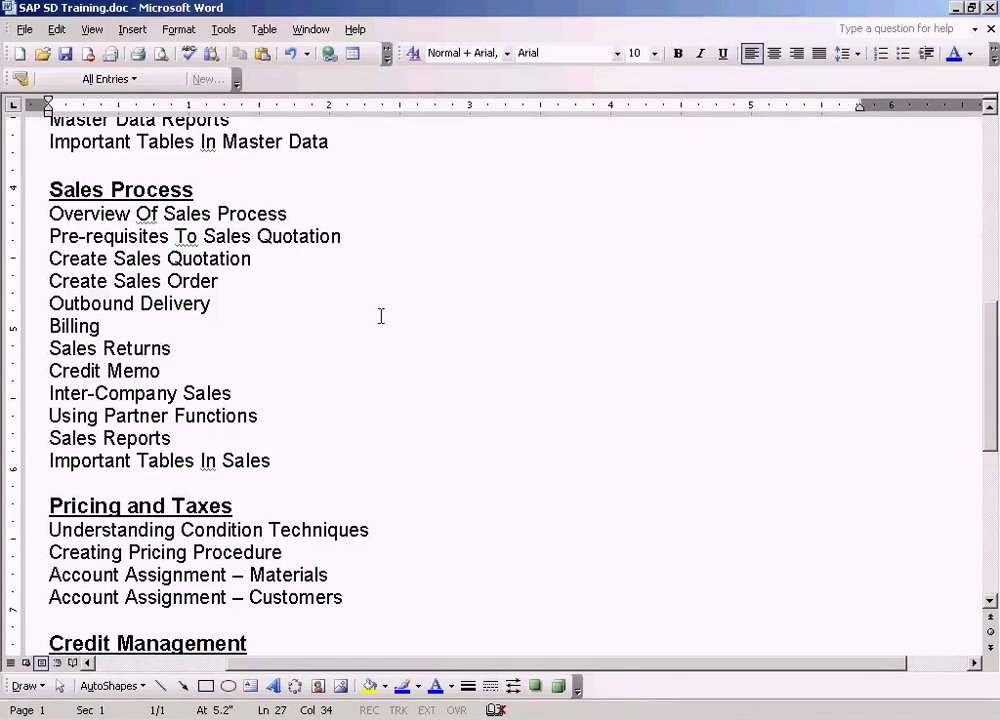
drag(993, 365, 995, 330)
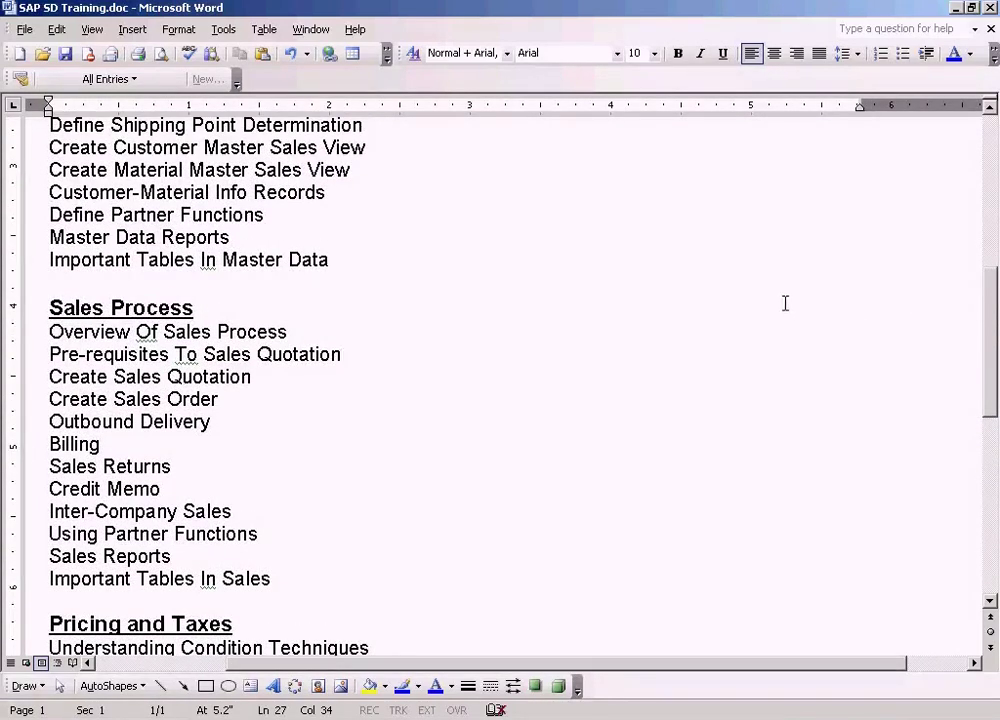
drag(292, 214, 47, 214)
click(350, 366)
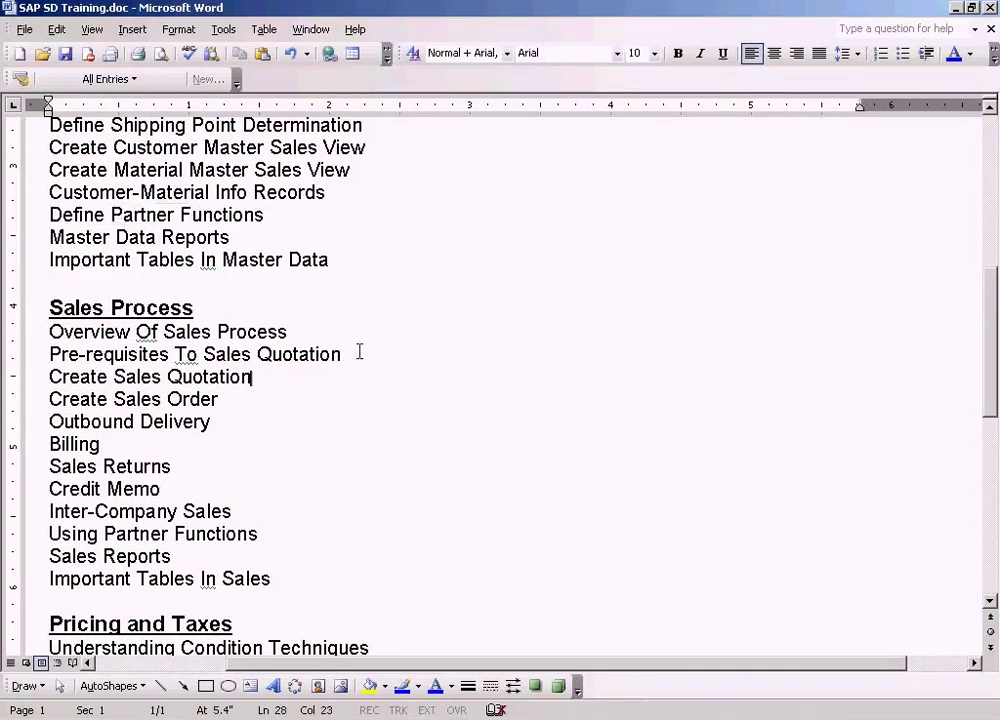